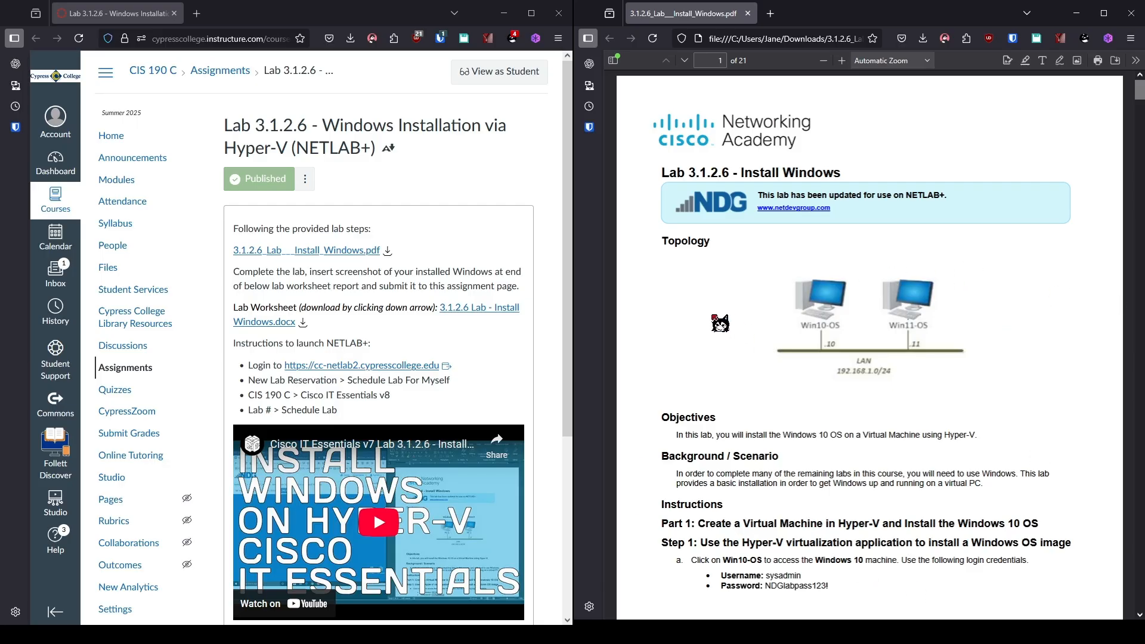
Open the cc-netlab2.cypresscollege.edu NETLAB+ login page from the Canvas assignment.
{"action": "left_click", "coordinate": [335, 366]}
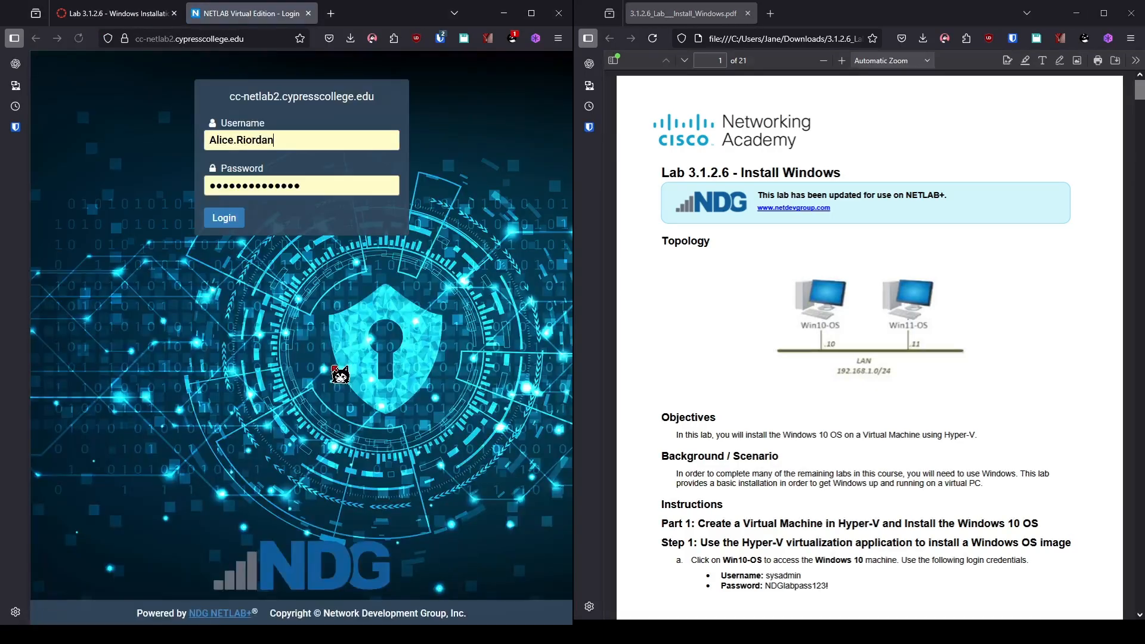
Log in and schedule a personal reservation for the CIS190C Cisco IT Essentials v8 lab 3.1.2.6 Install Windows.
{"action": "left_click", "coordinate": [234, 222]}
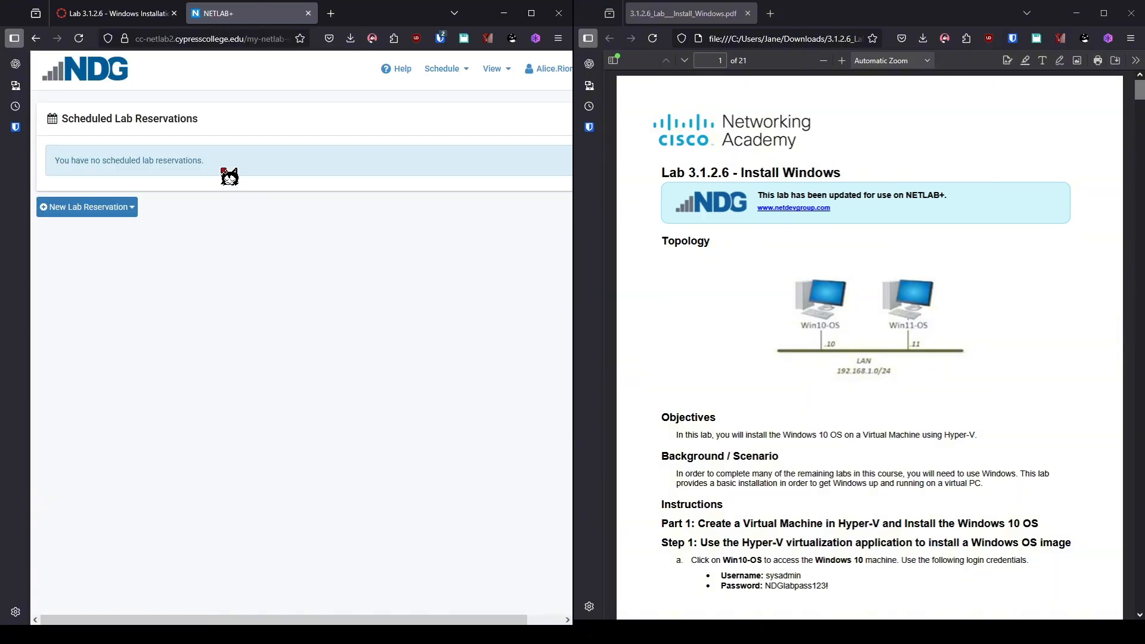
{"action": "left_click", "coordinate": [115, 209]}
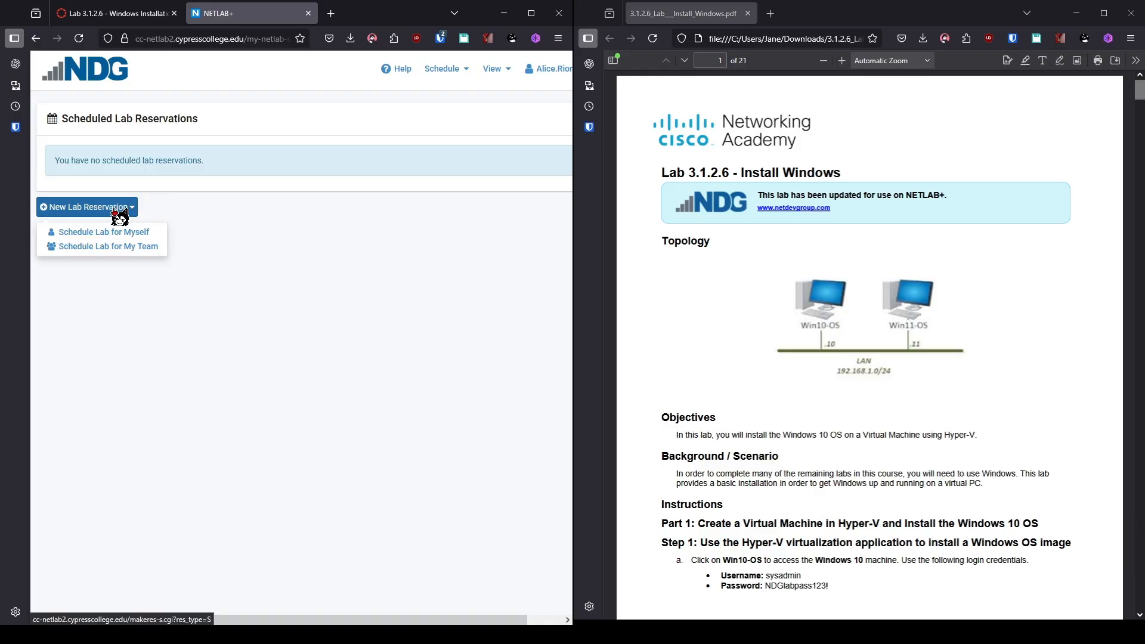
{"action": "left_click", "coordinate": [106, 234]}
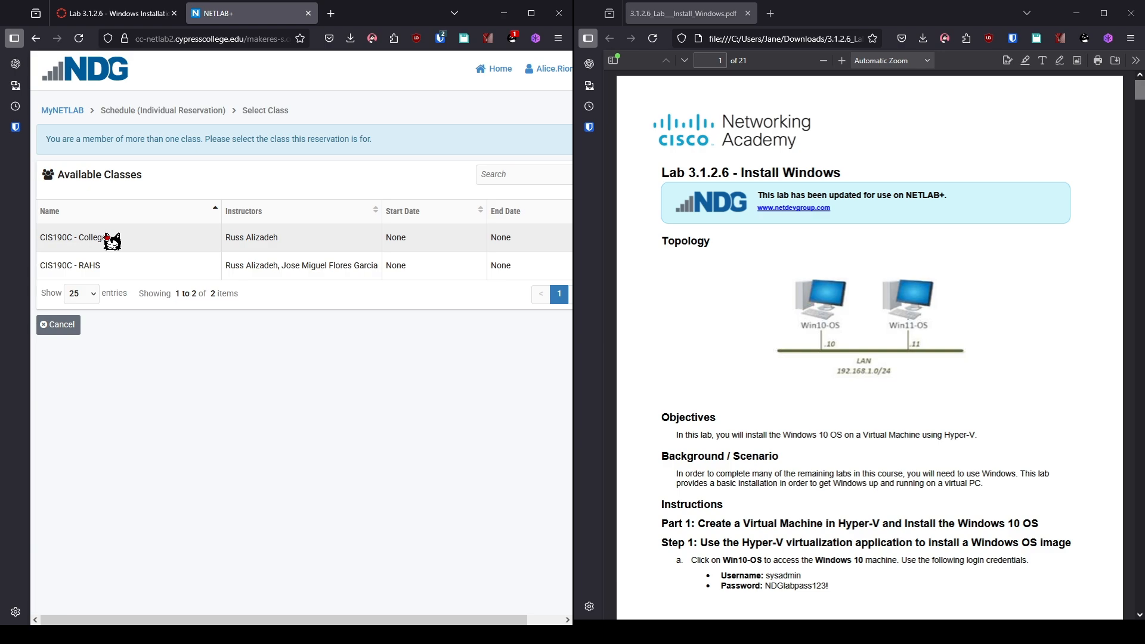
{"action": "left_click", "coordinate": [145, 245]}
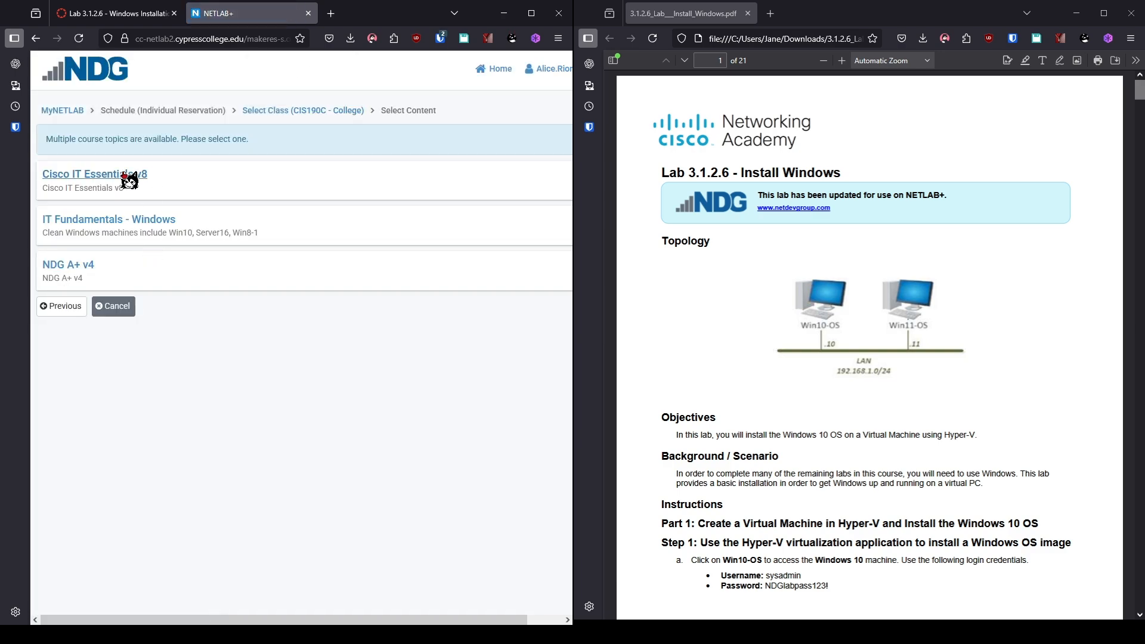
{"action": "left_click", "coordinate": [125, 176]}
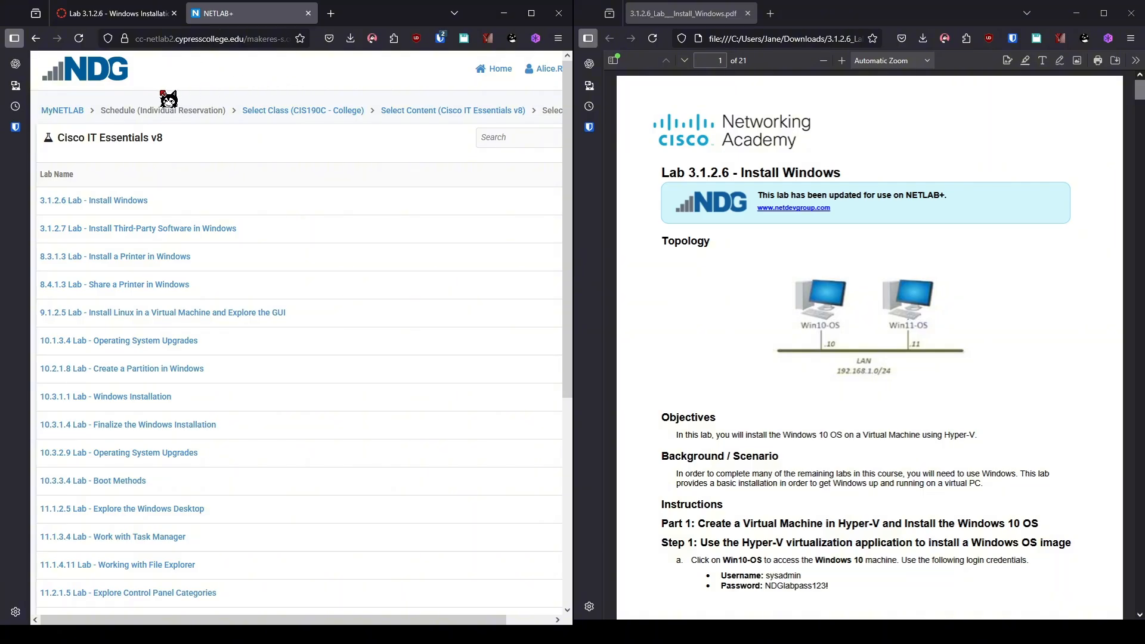
{"action": "left_click", "coordinate": [130, 204]}
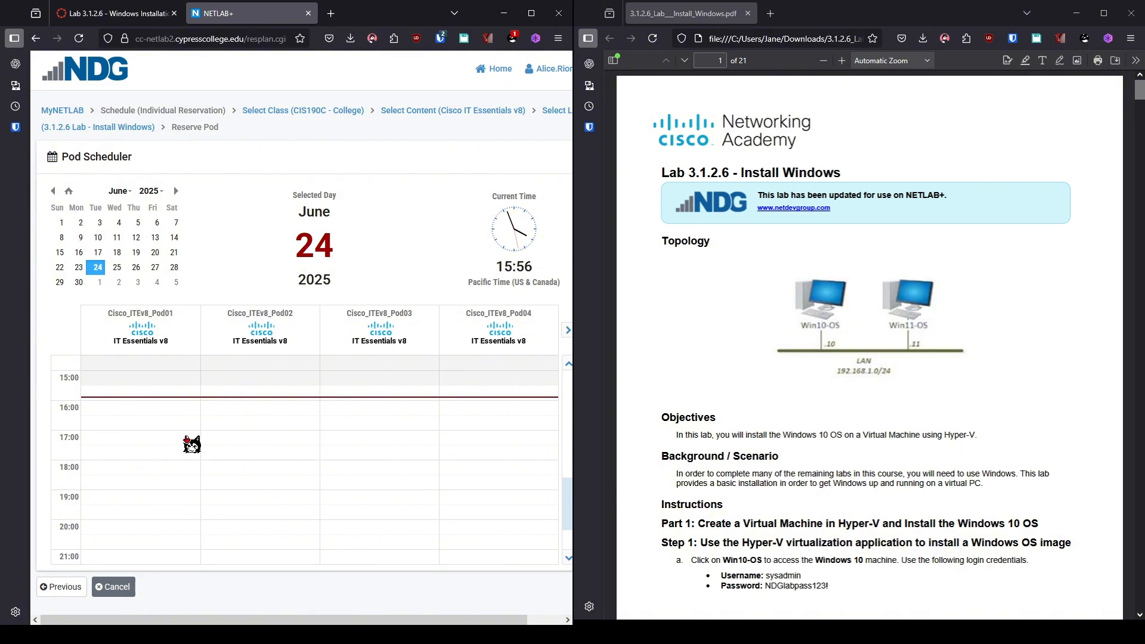
Reserve Pod01 starting now and ending at 17:30, then submit and acknowledge the reservation.
{"action": "left_click", "coordinate": [177, 404]}
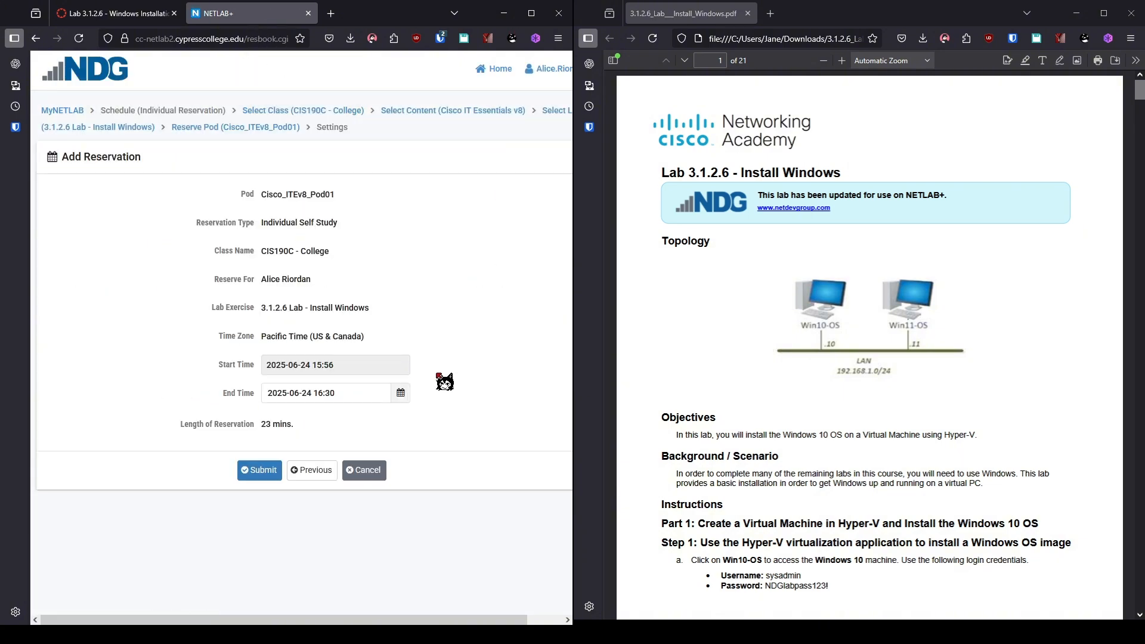
{"action": "left_click", "coordinate": [407, 394]}
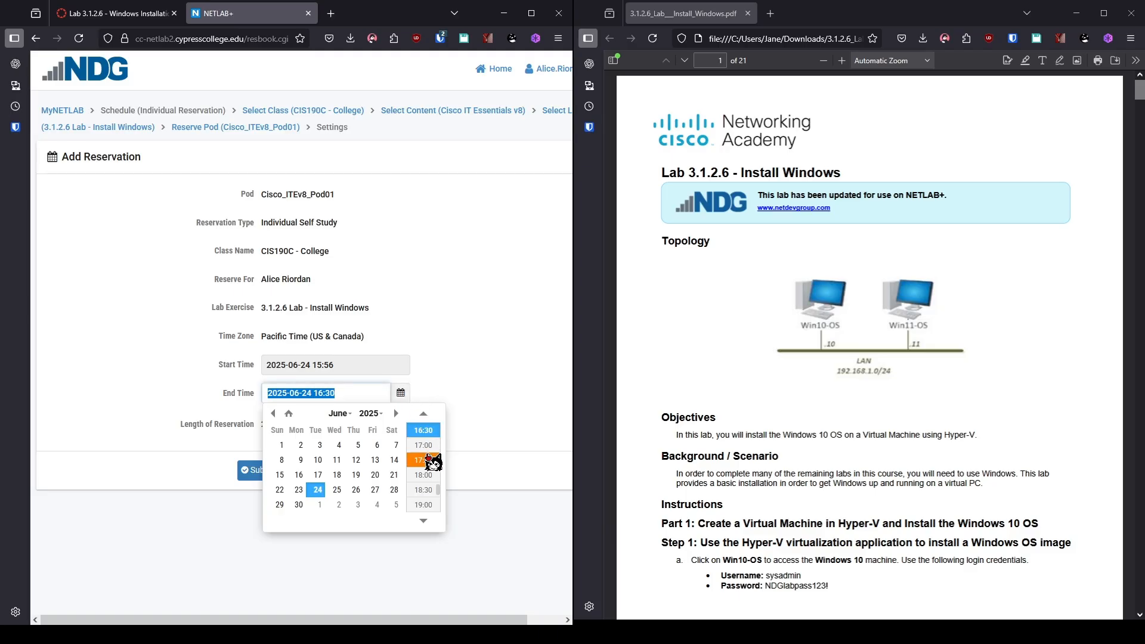
{"action": "left_click", "coordinate": [424, 459]}
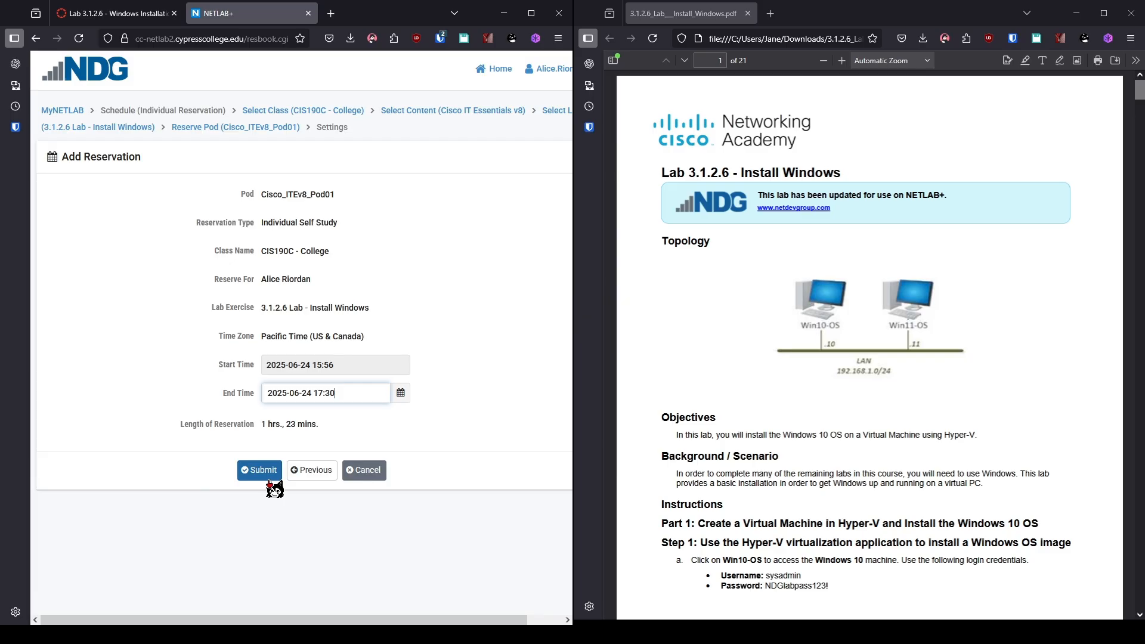
{"action": "left_click", "coordinate": [269, 479]}
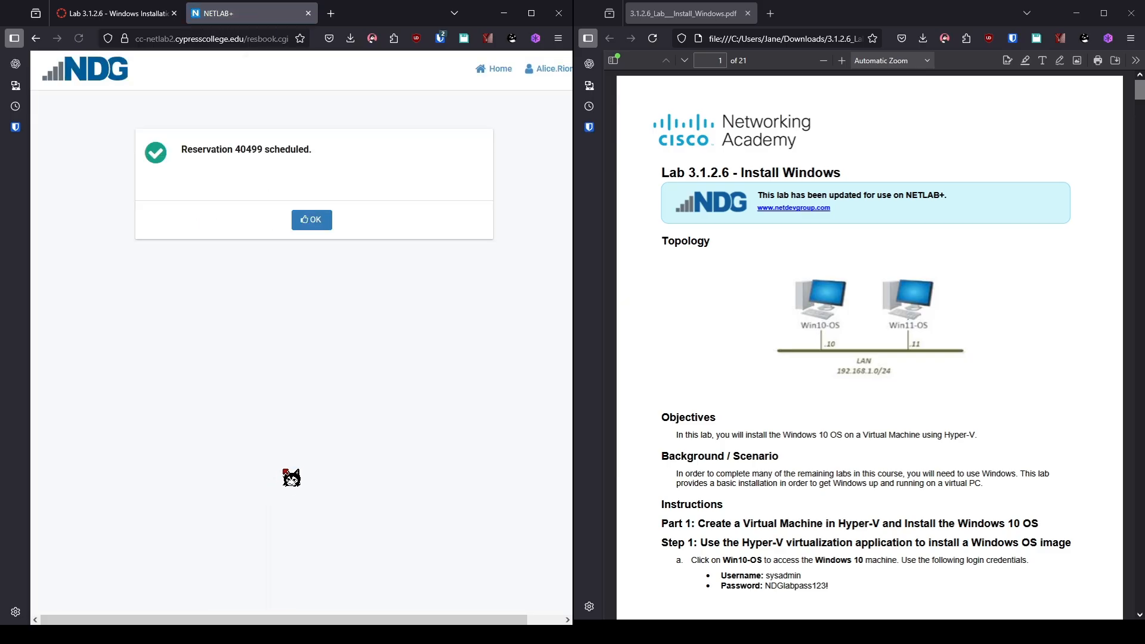
{"action": "left_click", "coordinate": [305, 218]}
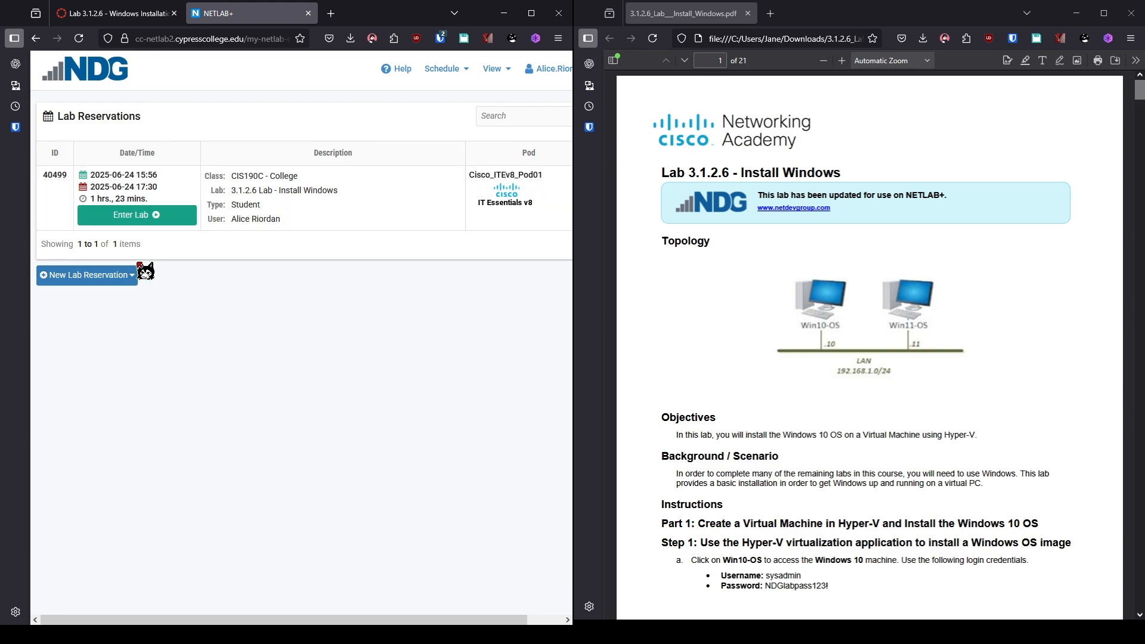
Enter the 3.1.2.6 Install Windows lab and let the Win10-OS and Win11-OS topology load.
{"action": "left_click", "coordinate": [188, 220]}
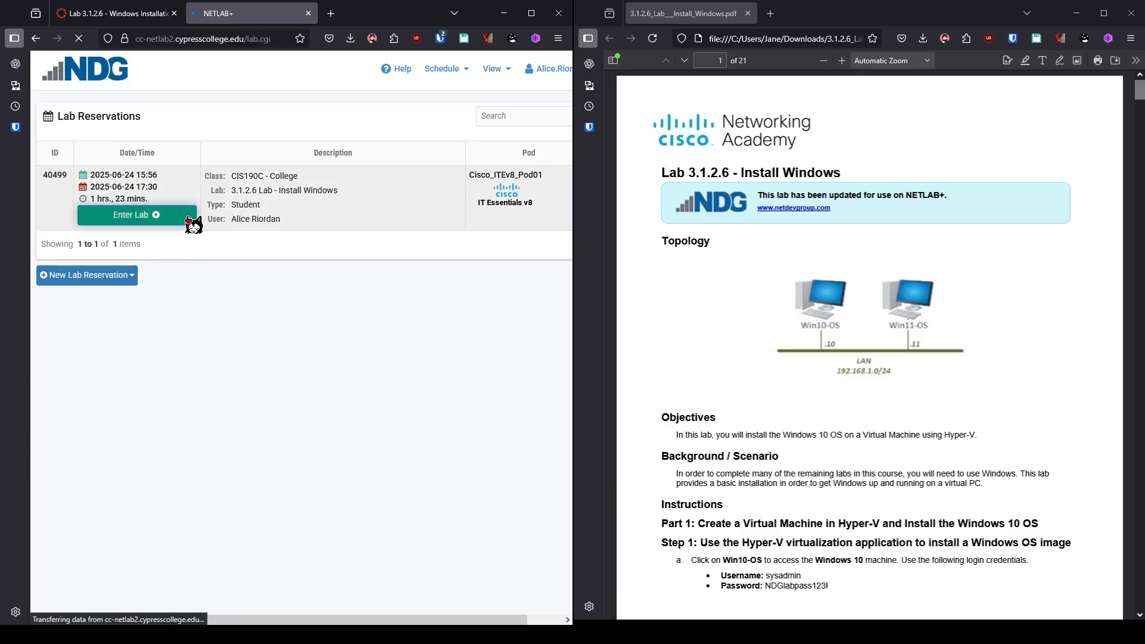
{"action": "scroll", "coordinate": [817, 352], "scroll_direction": "down", "scroll_amount": 5}
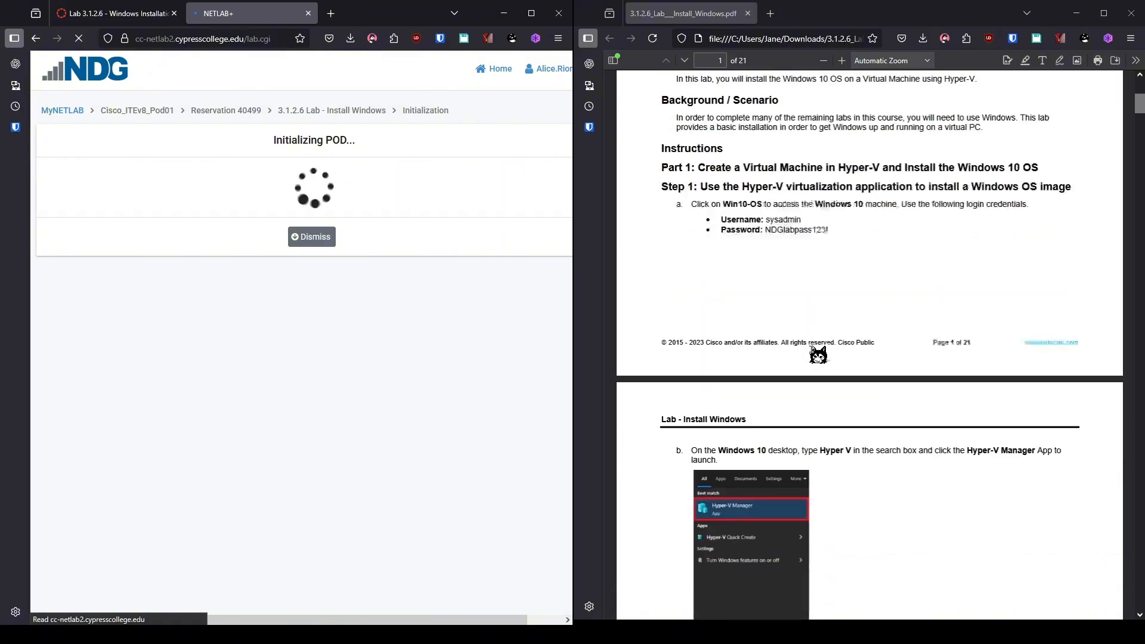
{"action": "scroll", "coordinate": [818, 354], "scroll_direction": "down", "scroll_amount": 1}
{"action": "scroll", "coordinate": [818, 355], "scroll_direction": "down", "scroll_amount": 1}
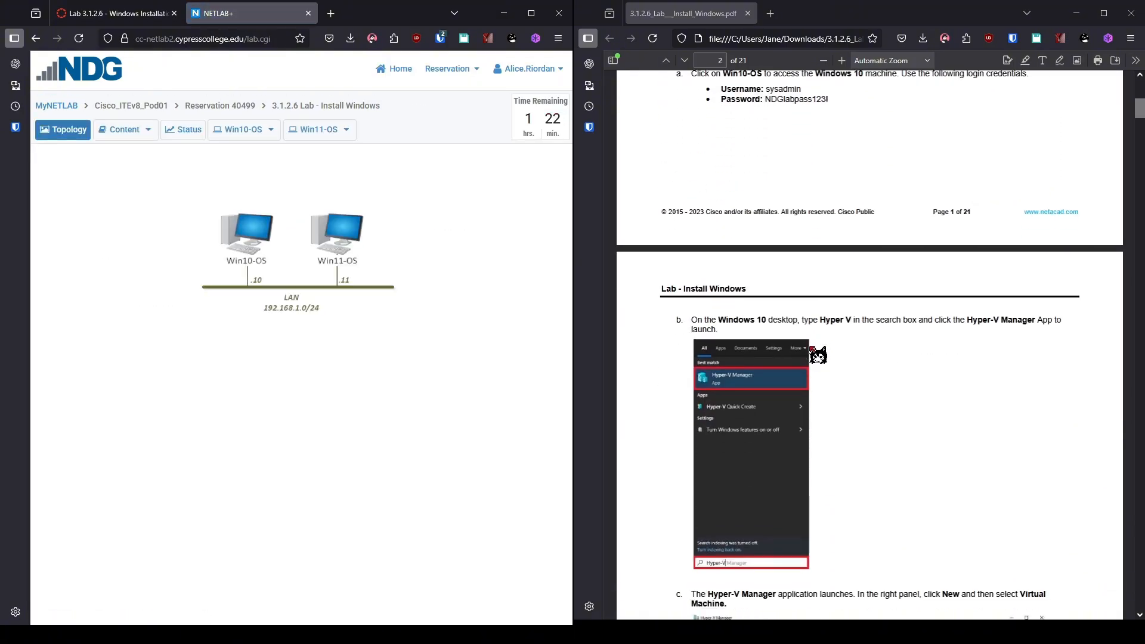
{"action": "scroll", "coordinate": [818, 354], "scroll_direction": "up", "scroll_amount": 4}
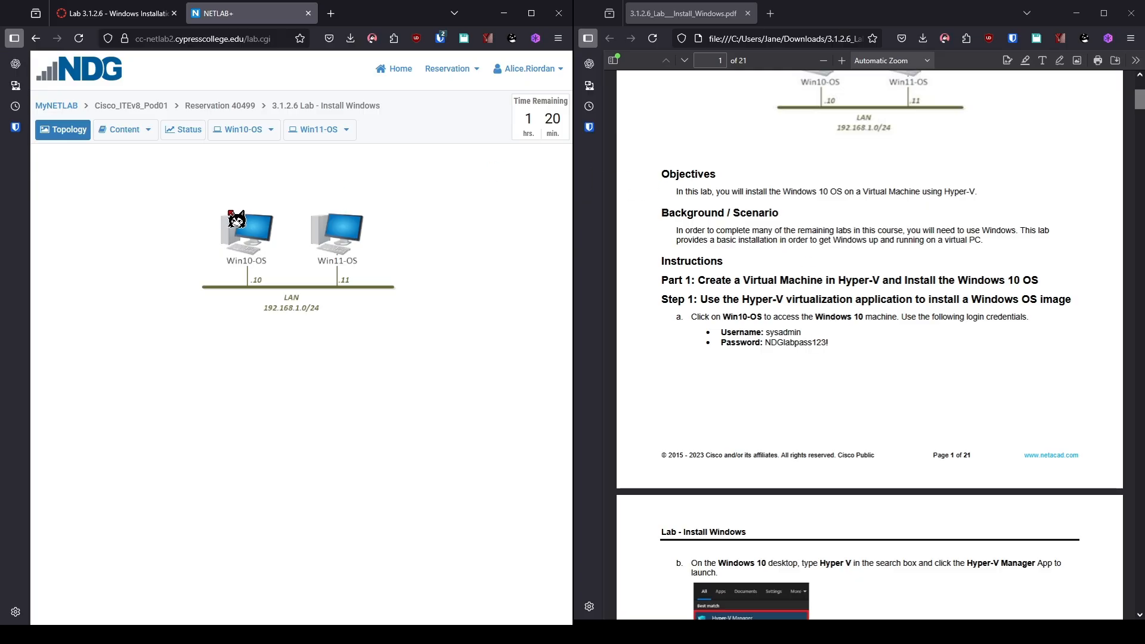
Sign in to the Win10-OS machine using the lab administrator password.
{"action": "left_click", "coordinate": [261, 236]}
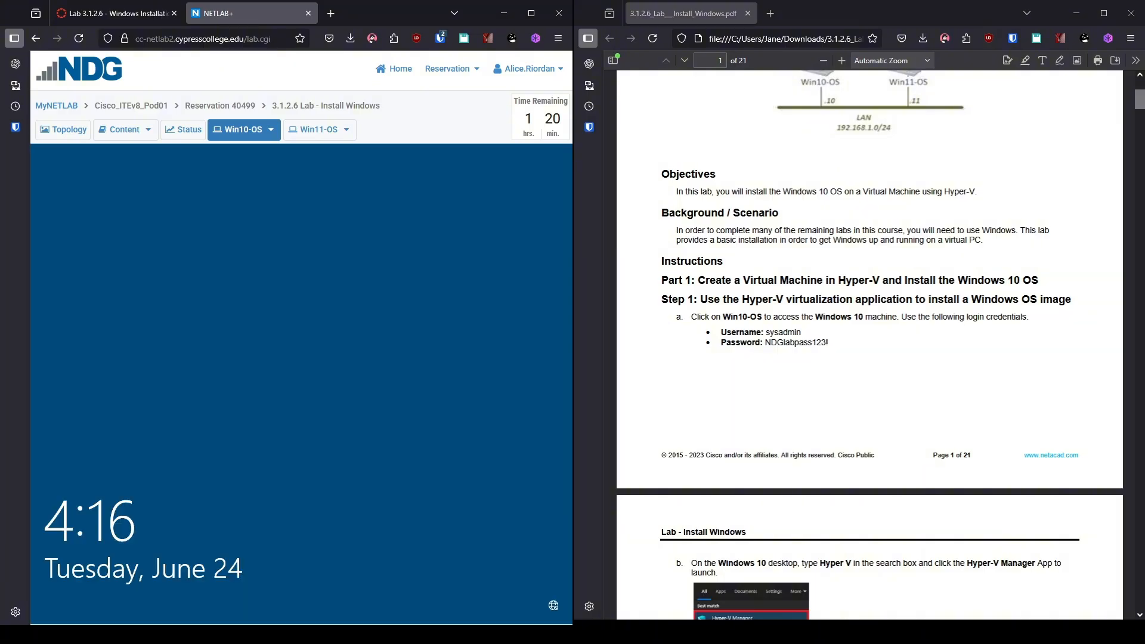
{"action": "left_click", "coordinate": [489, 260]}
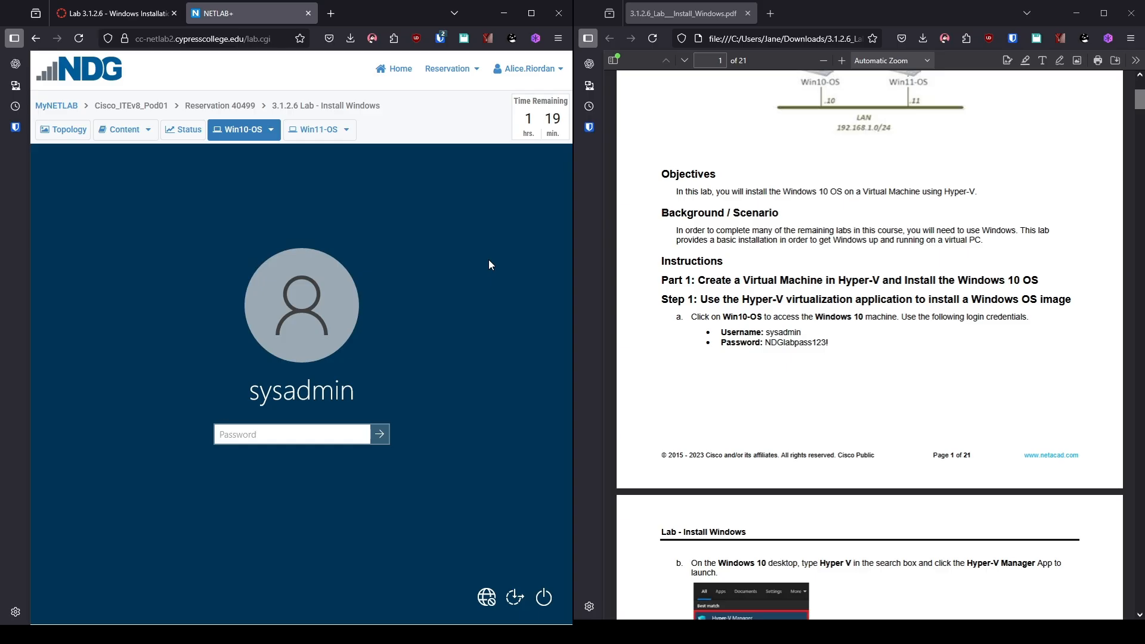
{"action": "type", "text": "NDGlabpass123!"}
{"action": "key", "text": "Return"}
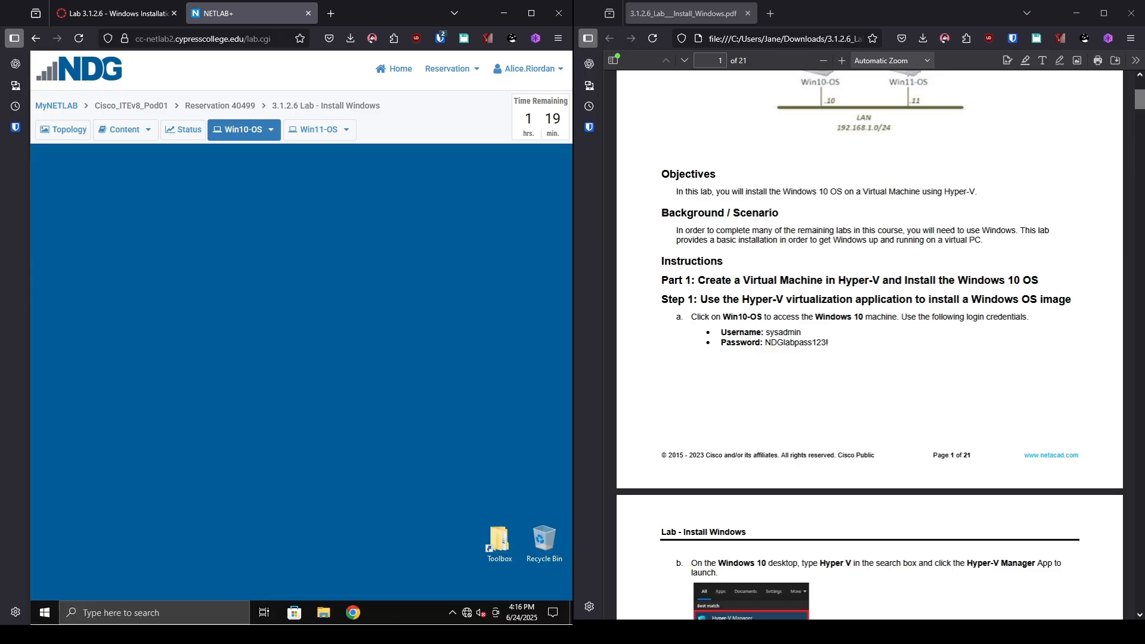
Search for 'hyper' in Windows and launch Hyper-V Manager.
{"action": "scroll", "coordinate": [796, 150], "scroll_direction": "down", "scroll_amount": 5}
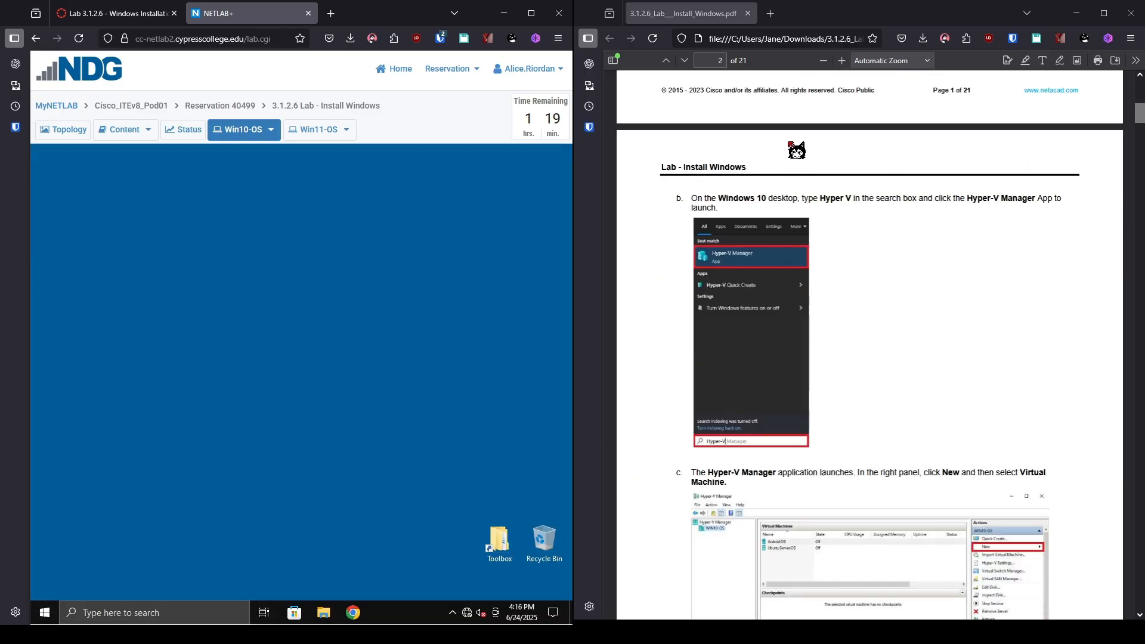
{"action": "scroll", "coordinate": [797, 150], "scroll_direction": "down", "scroll_amount": 2}
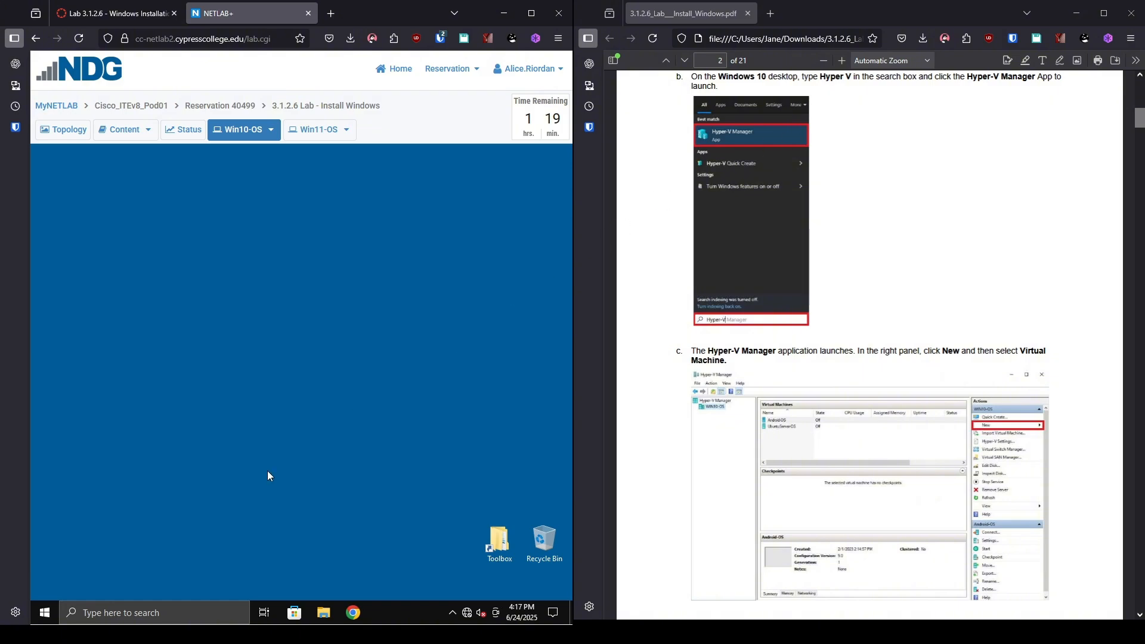
{"action": "left_click", "coordinate": [183, 618]}
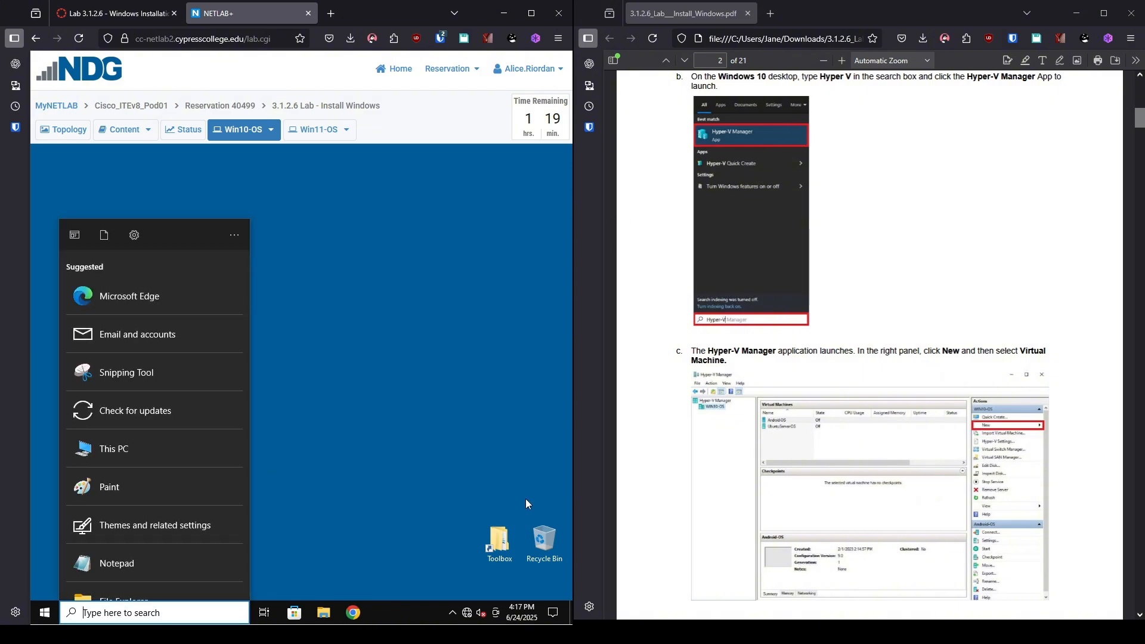
{"action": "type", "text": "hyper"}
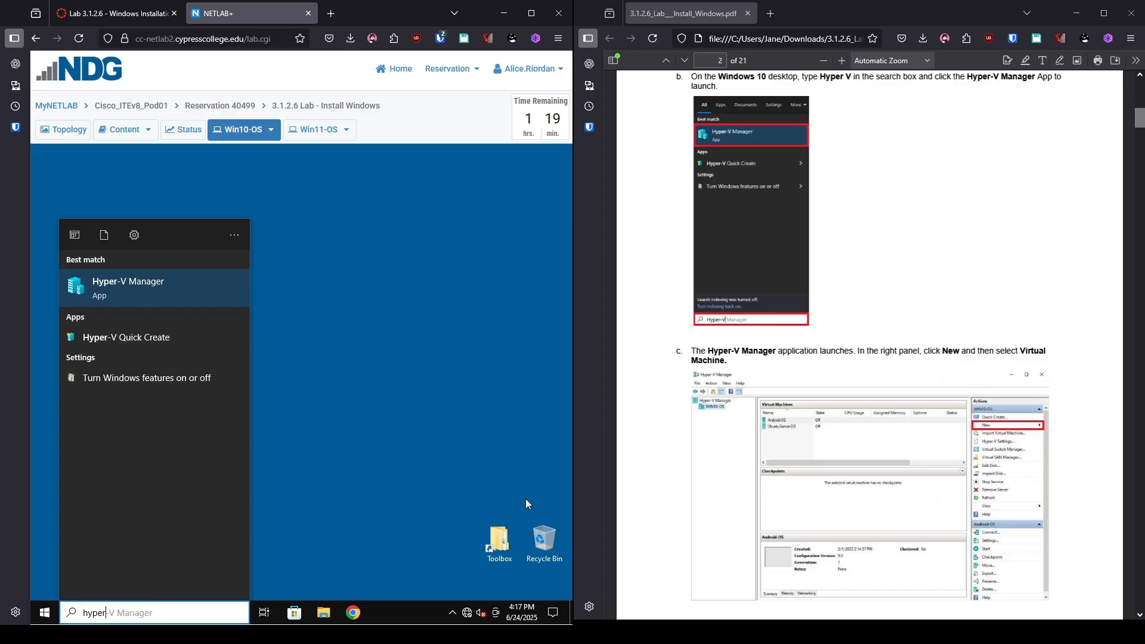
{"action": "key", "text": "Return"}
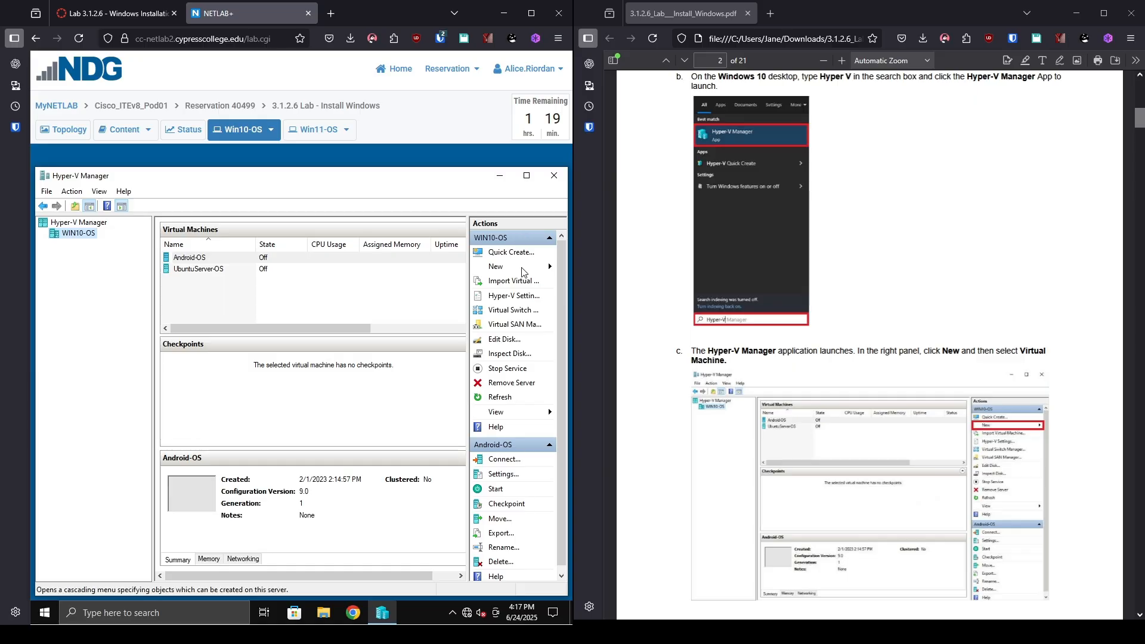
Start the New Virtual Machine Wizard and get past its introduction page.
{"action": "left_click", "coordinate": [521, 272]}
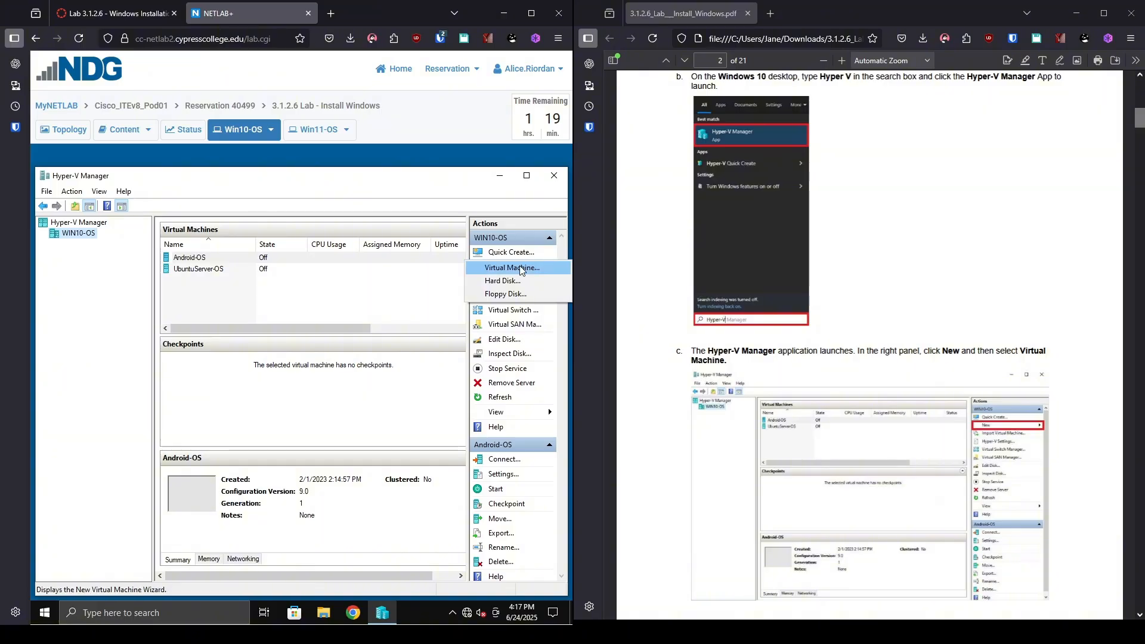
{"action": "left_click", "coordinate": [521, 268]}
{"action": "scroll", "coordinate": [956, 355], "scroll_direction": "down", "scroll_amount": 5}
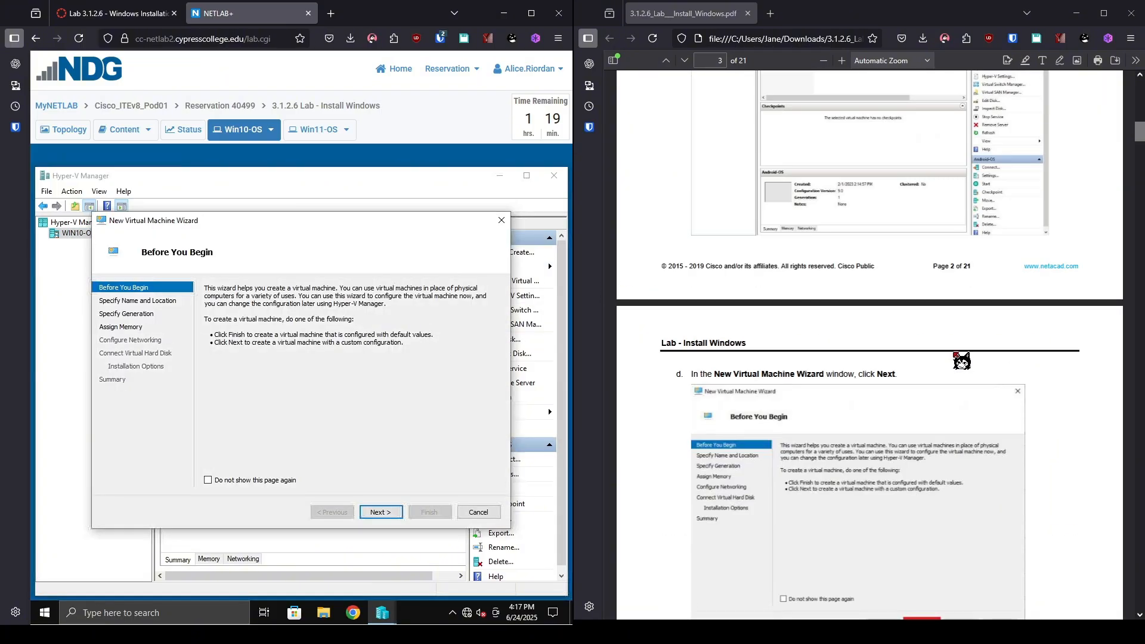
{"action": "scroll", "coordinate": [961, 361], "scroll_direction": "down", "scroll_amount": 3}
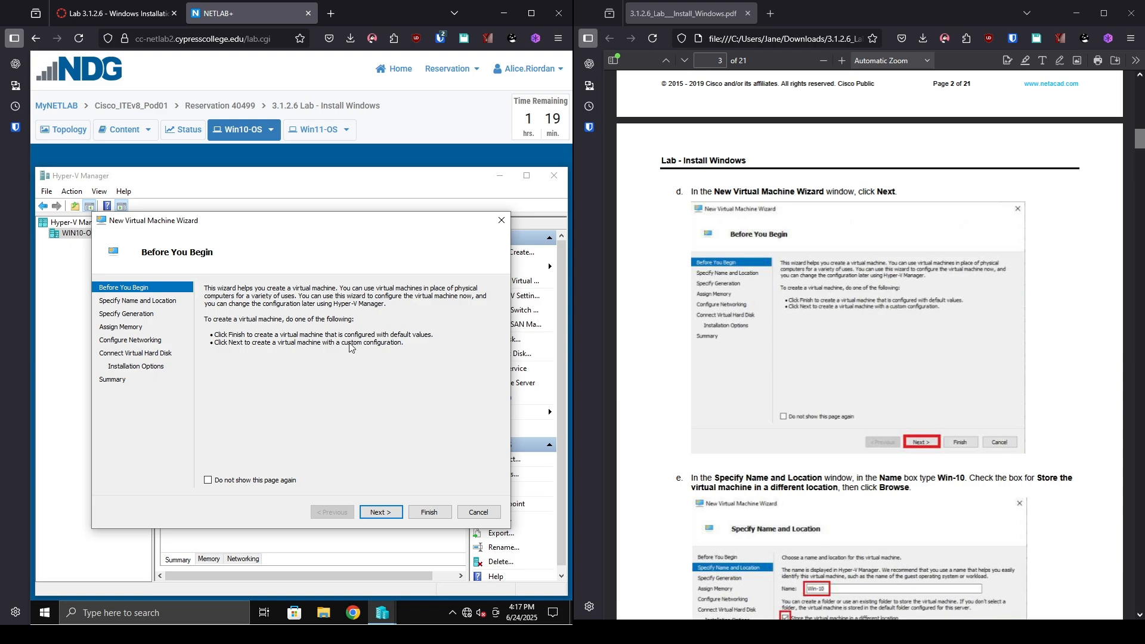
{"action": "left_click", "coordinate": [381, 512]}
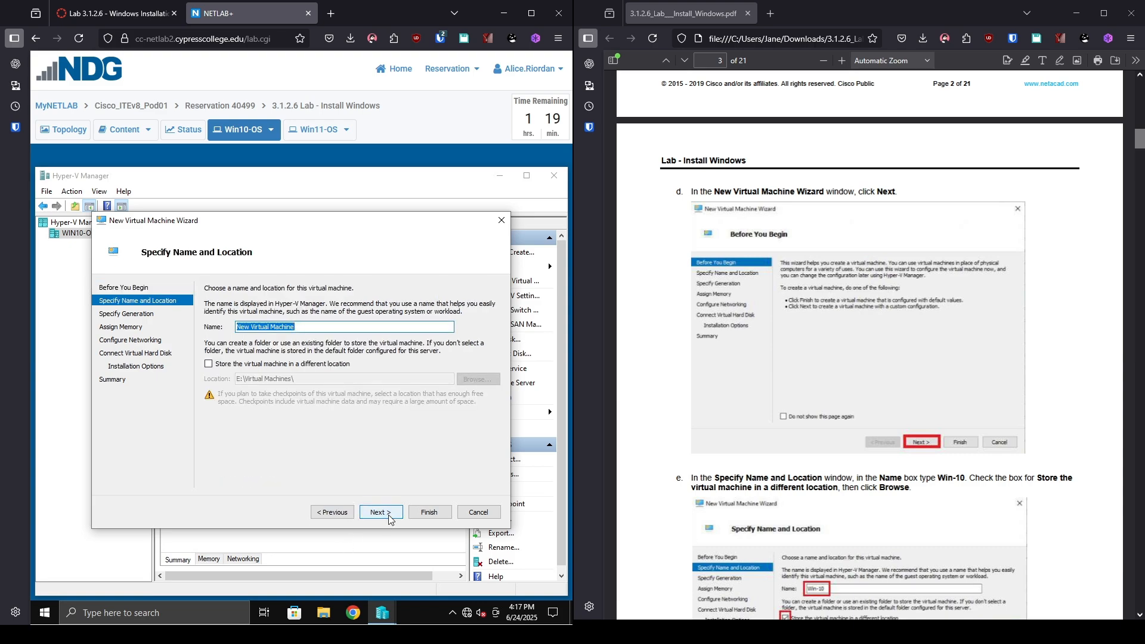
Name the virtual machine Win-10 and enable storing it in a different location.
{"action": "scroll", "coordinate": [695, 525], "scroll_direction": "down", "scroll_amount": 5}
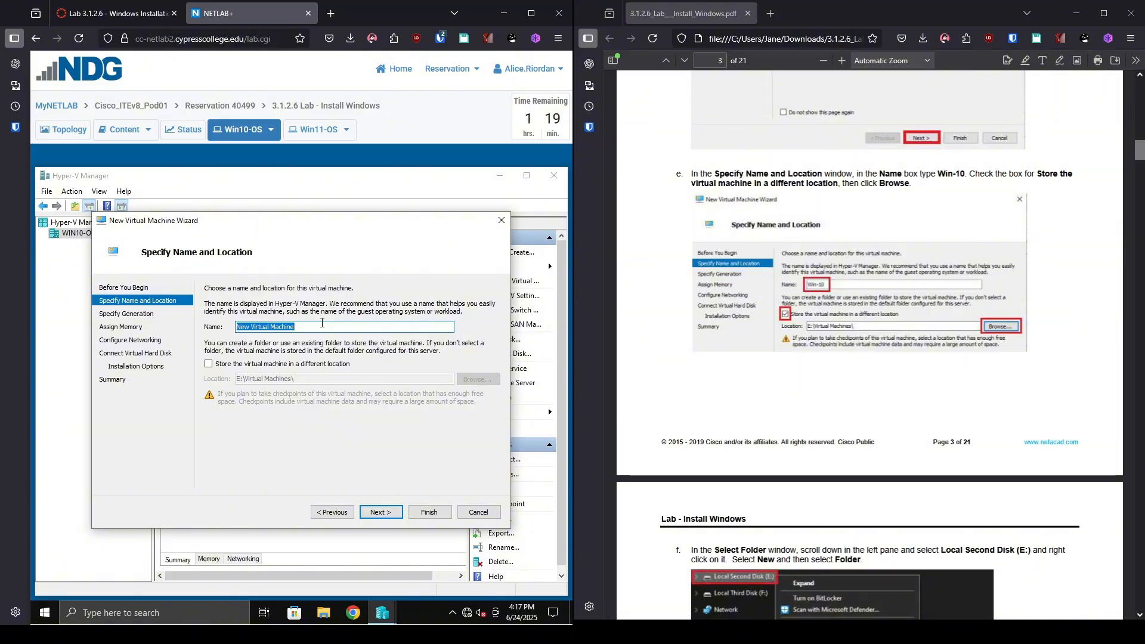
{"action": "type", "text": "Win-10"}
{"action": "left_click", "coordinate": [259, 368]}
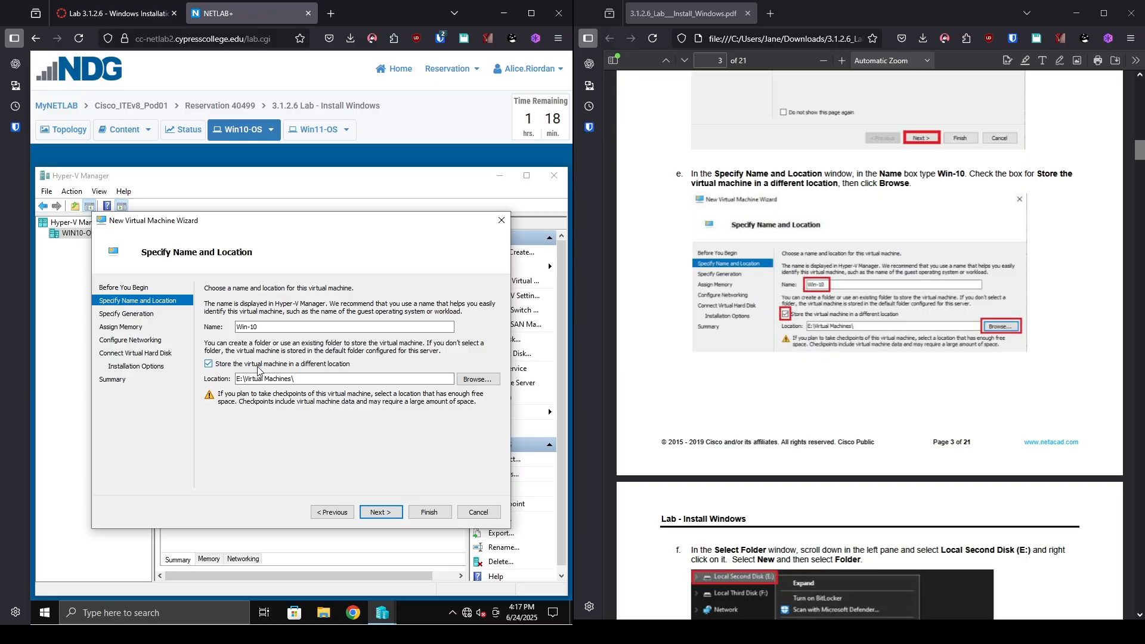
Create a new folder named Windows 10 on Local Second Disk (E:).
{"action": "left_click", "coordinate": [486, 383]}
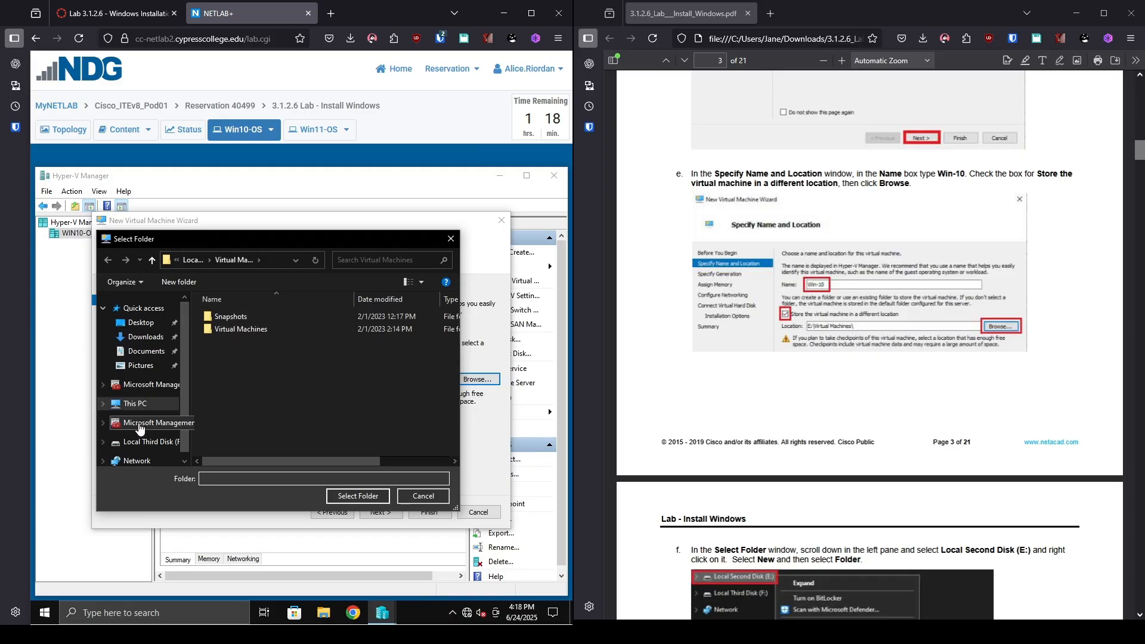
{"action": "left_click", "coordinate": [139, 427]}
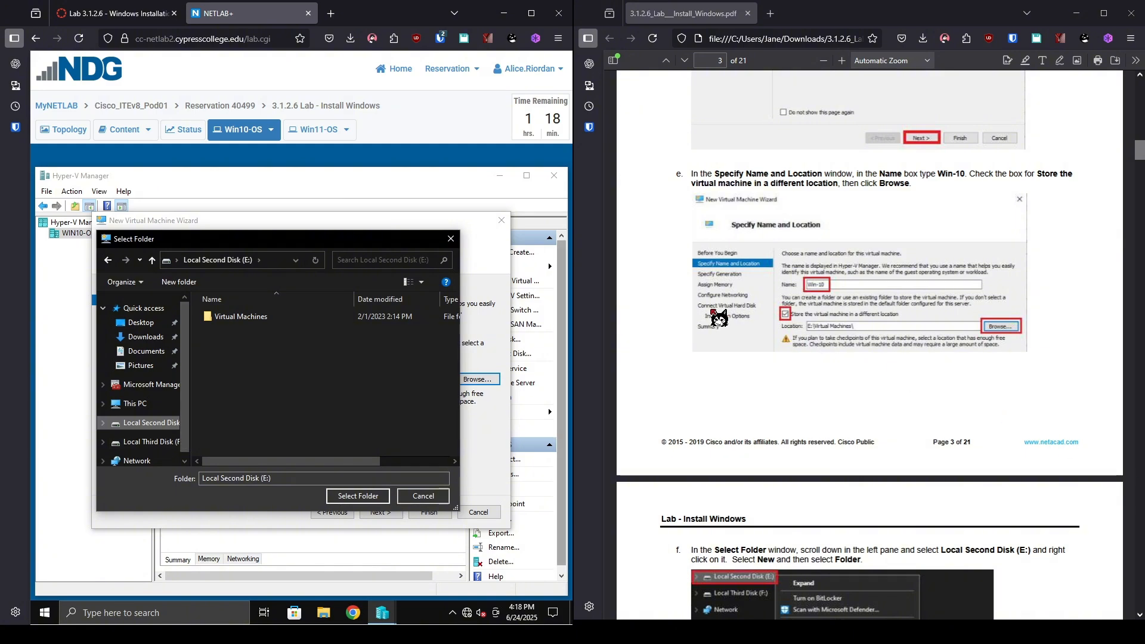
{"action": "scroll", "coordinate": [680, 347], "scroll_direction": "down", "scroll_amount": 5}
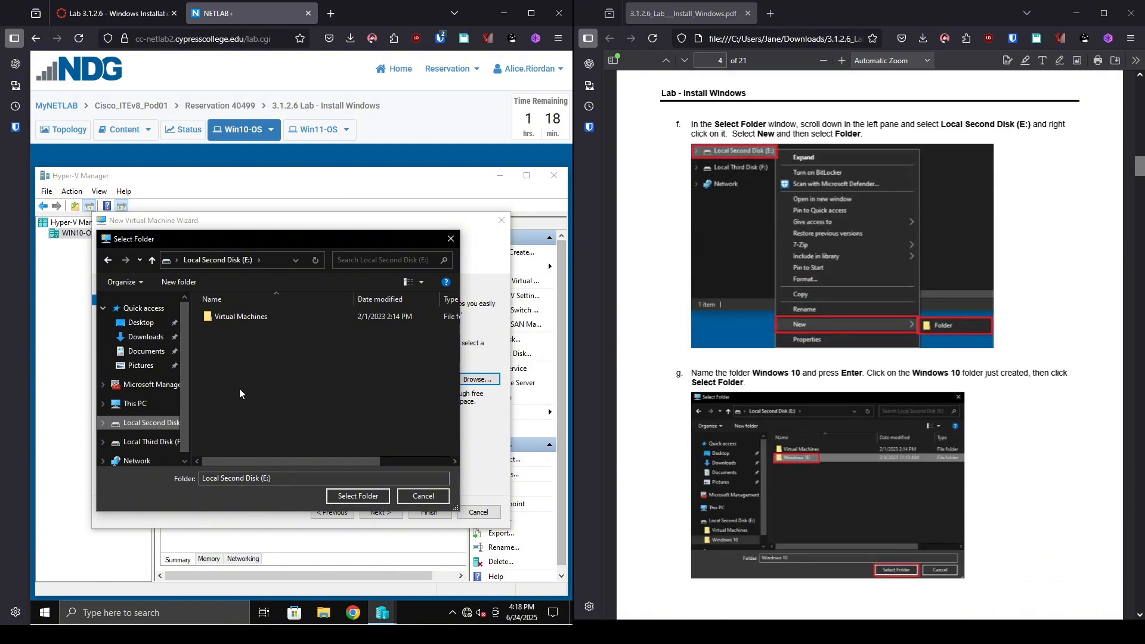
{"action": "right_click", "coordinate": [273, 357]}
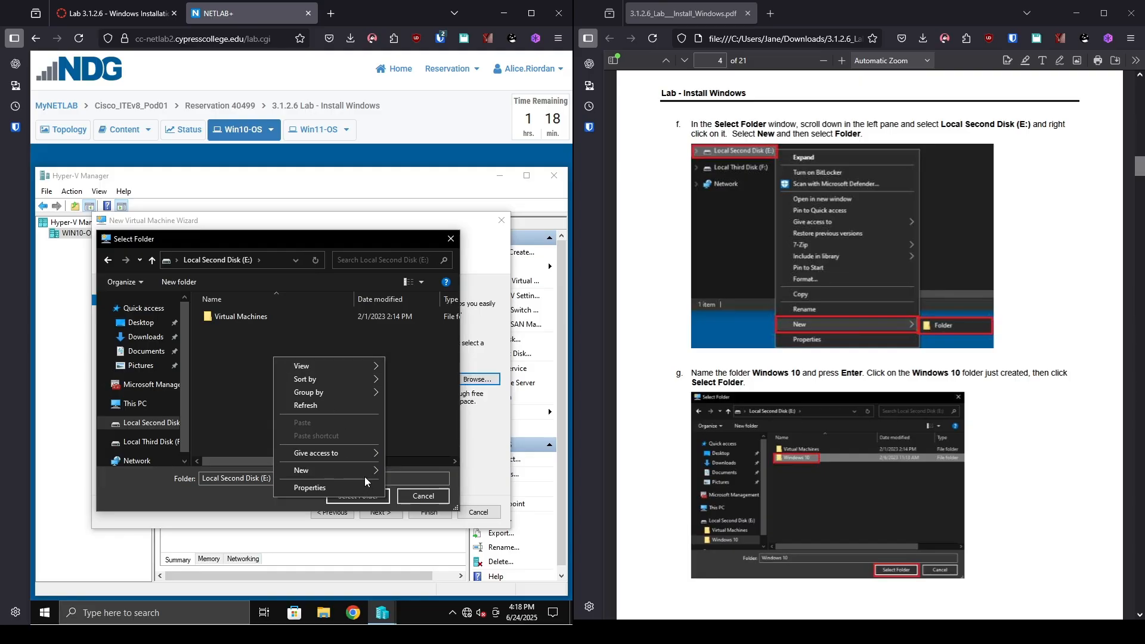
{"action": "mouse_move", "coordinate": [363, 474]}
{"action": "left_click", "coordinate": [402, 472]}
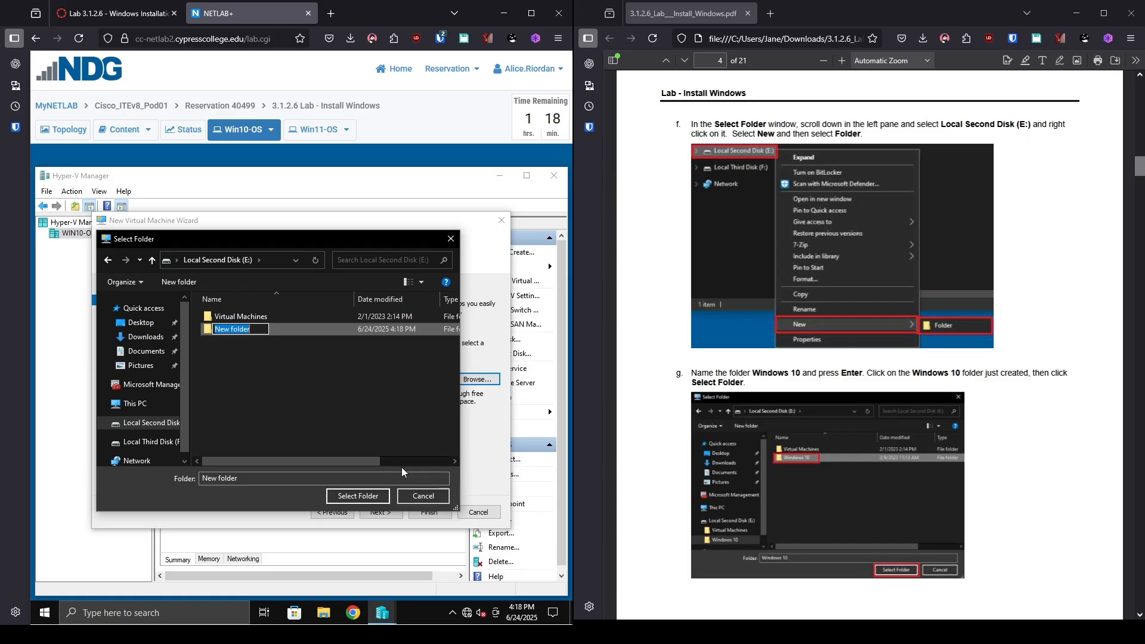
{"action": "type", "text": "Windows 10"}
{"action": "key", "text": "Return"}
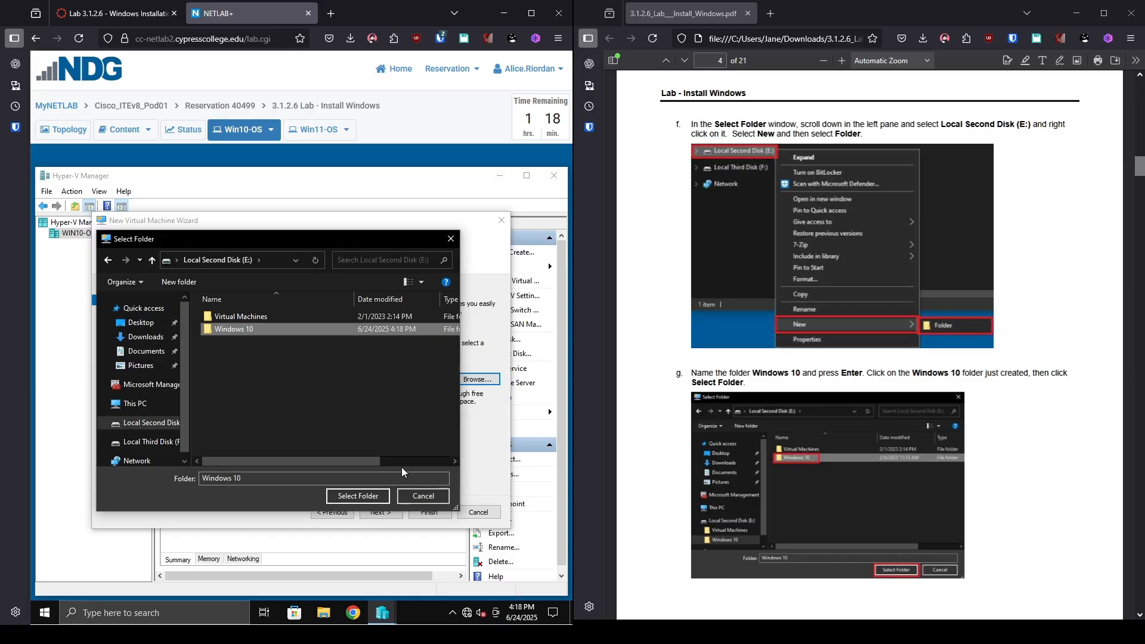
Select E:\Windows 10\ as the virtual machine's storage folder.
{"action": "left_click", "coordinate": [264, 328]}
{"action": "left_click", "coordinate": [277, 413]}
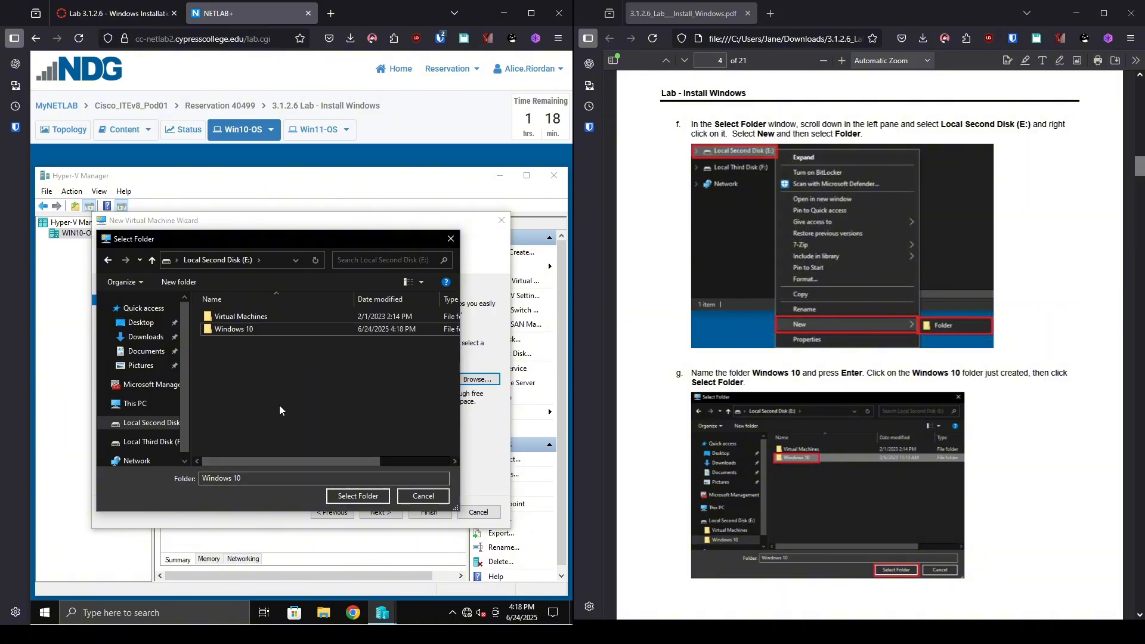
{"action": "left_click", "coordinate": [323, 330]}
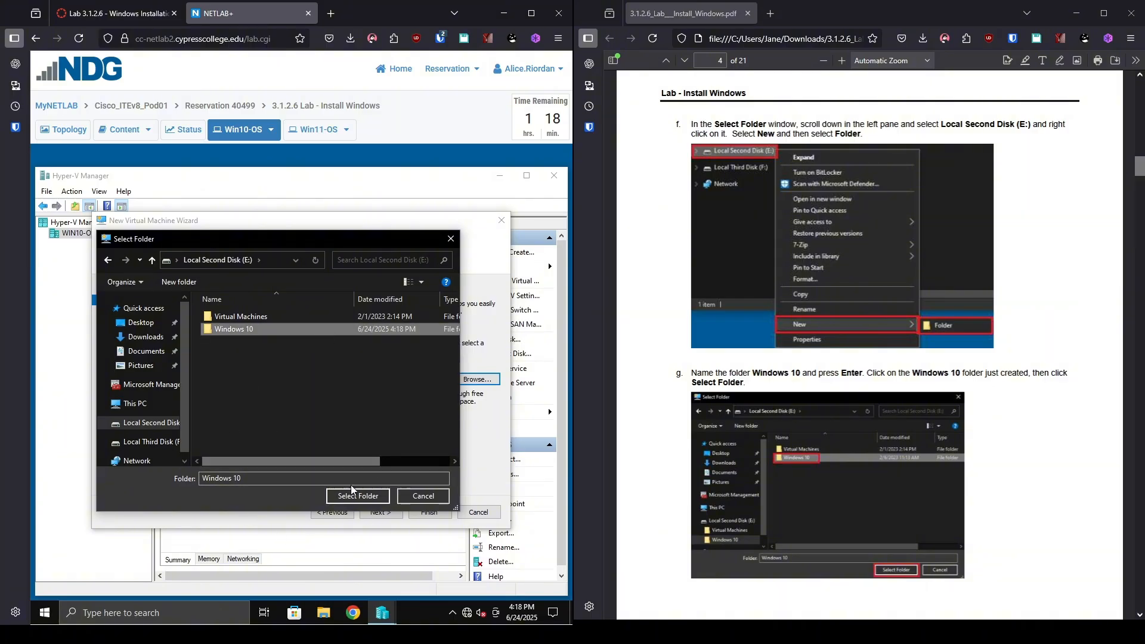
{"action": "left_click", "coordinate": [375, 495]}
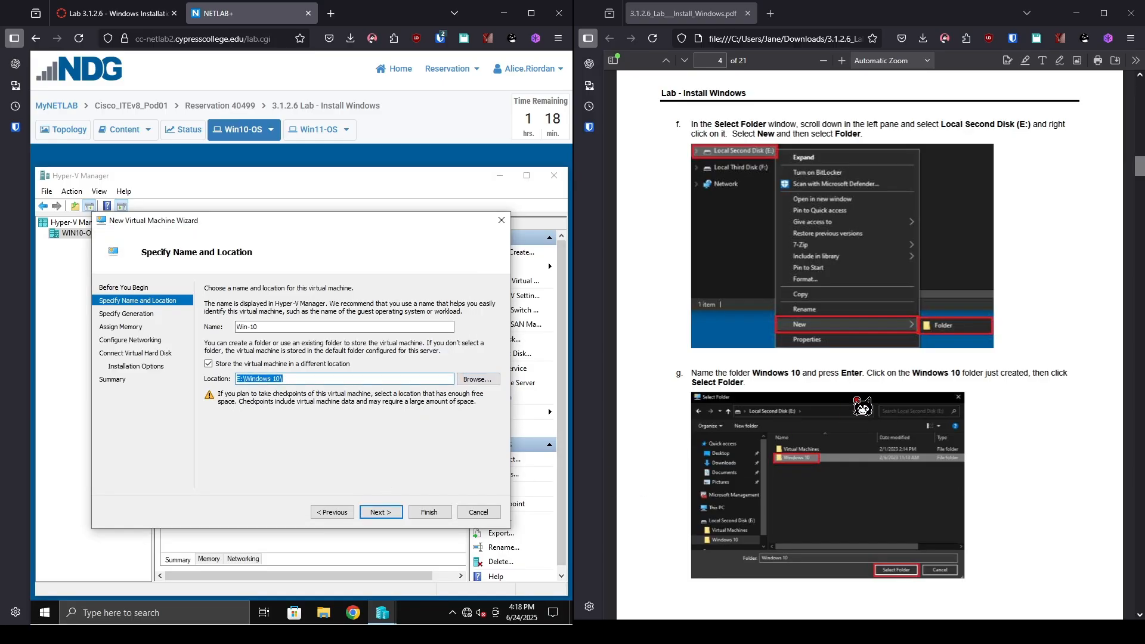
{"action": "scroll", "coordinate": [847, 412], "scroll_direction": "down", "scroll_amount": 10}
{"action": "scroll", "coordinate": [799, 351], "scroll_direction": "down", "scroll_amount": 2}
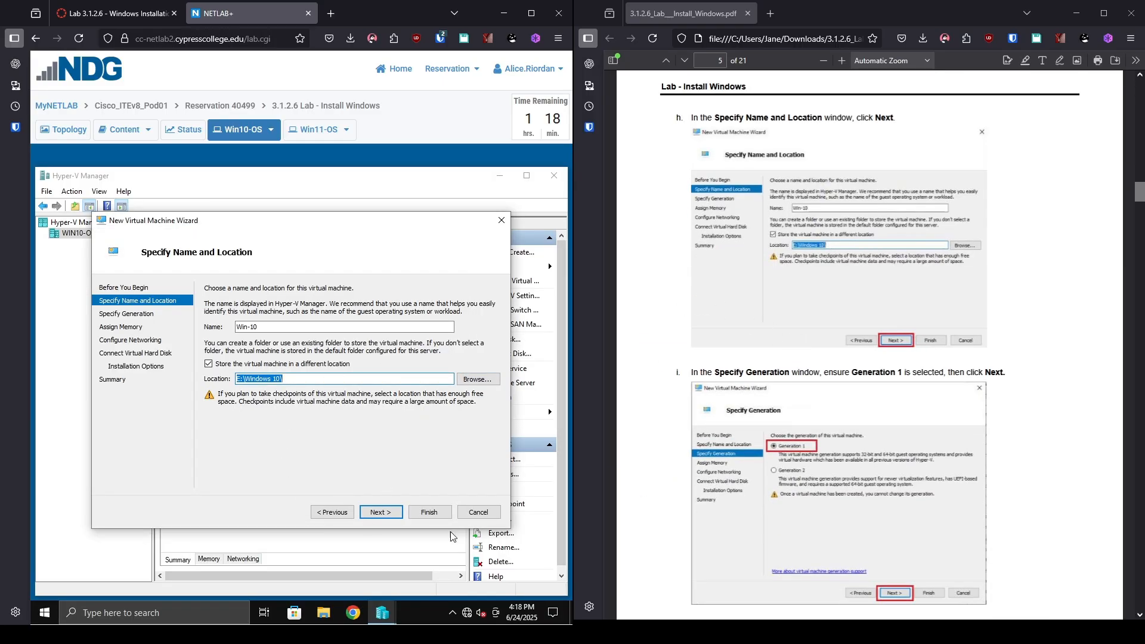
Keep the virtual machine at Generation 1 and continue to memory settings.
{"action": "left_click", "coordinate": [366, 508]}
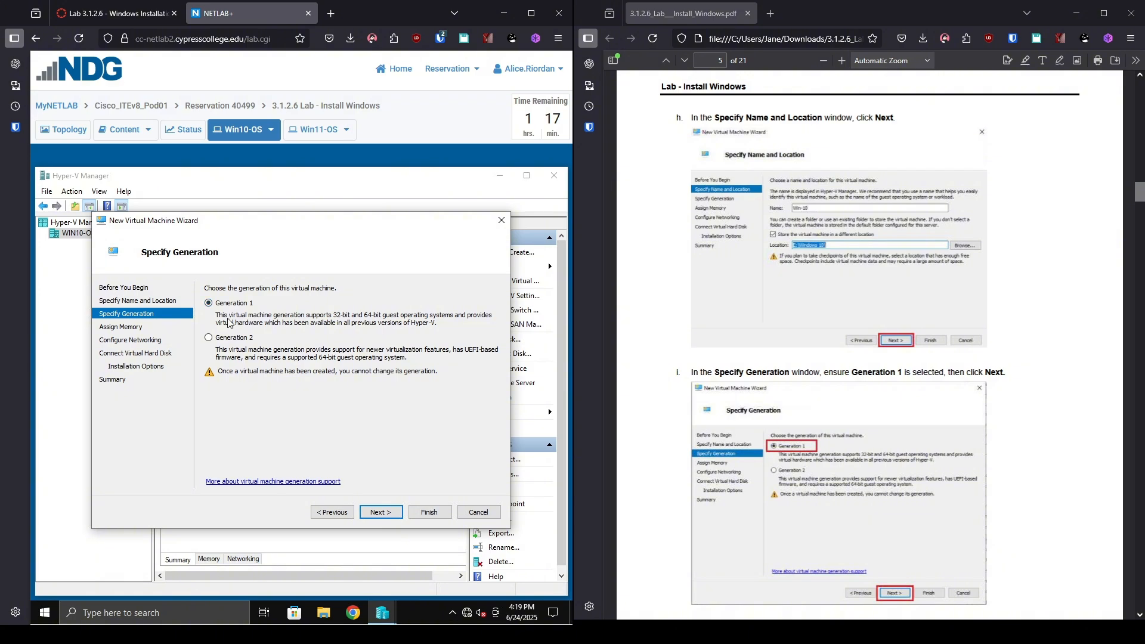
{"action": "left_click", "coordinate": [388, 508]}
{"action": "left_click", "coordinate": [389, 507]}
{"action": "scroll", "coordinate": [754, 501], "scroll_direction": "down", "scroll_amount": 5}
{"action": "scroll", "coordinate": [759, 504], "scroll_direction": "down", "scroll_amount": 5}
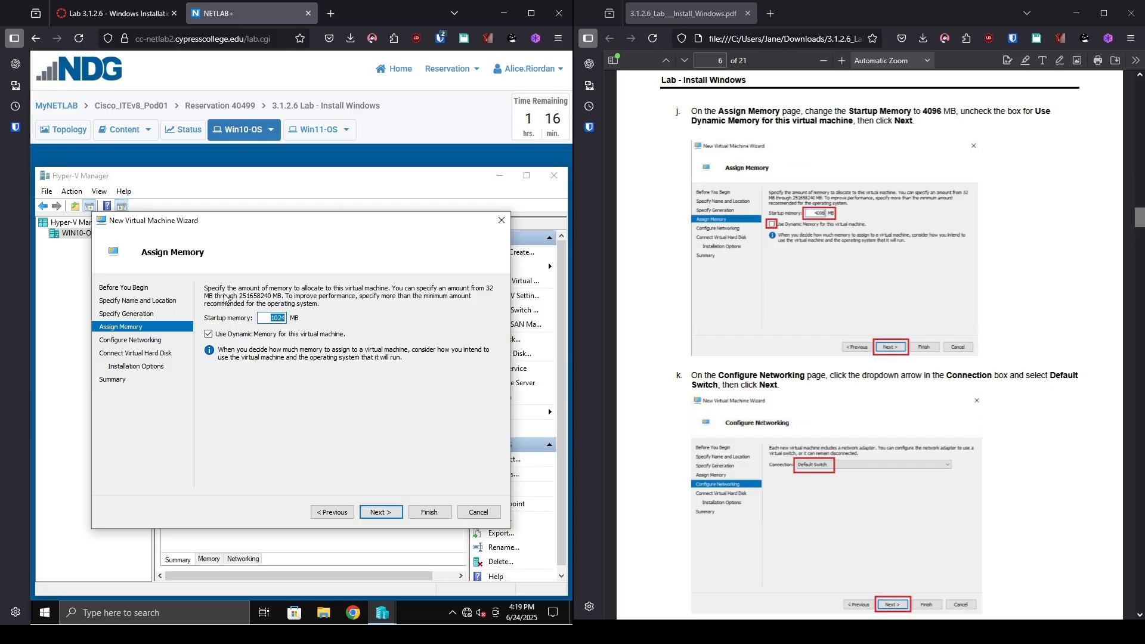
Set startup memory to 4096 MB with dynamic memory turned off.
{"action": "left_click", "coordinate": [274, 317]}
{"action": "key", "text": "BackSpace"}
{"action": "key", "text": "BackSpace"}
{"action": "key", "text": "BackSpace"}
{"action": "key", "text": "BackSpace"}
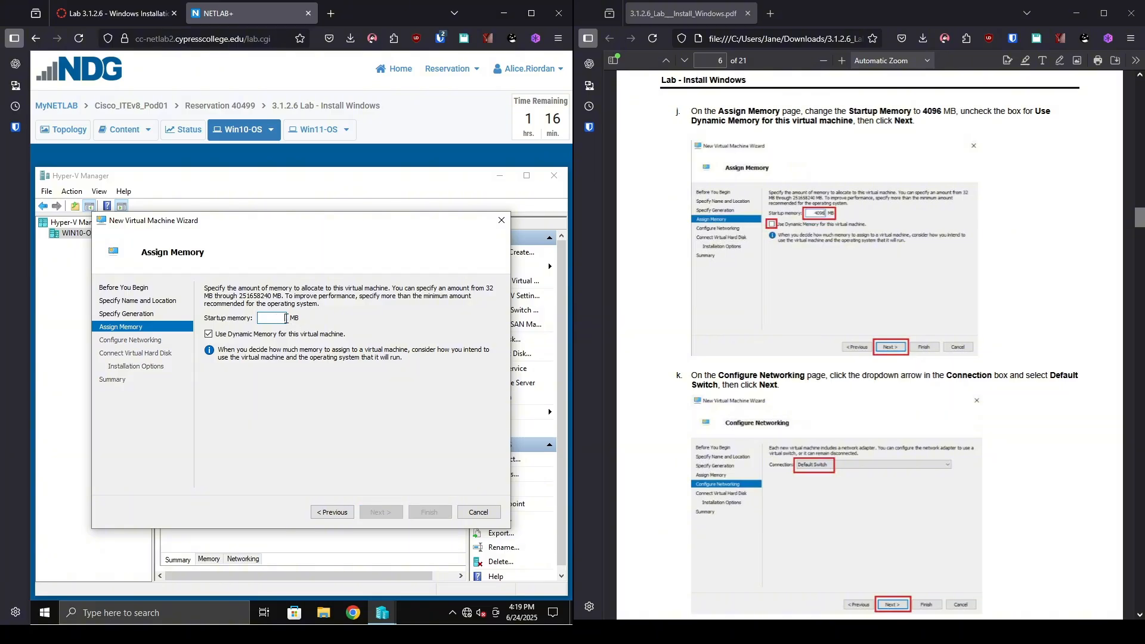
{"action": "type", "text": "4096"}
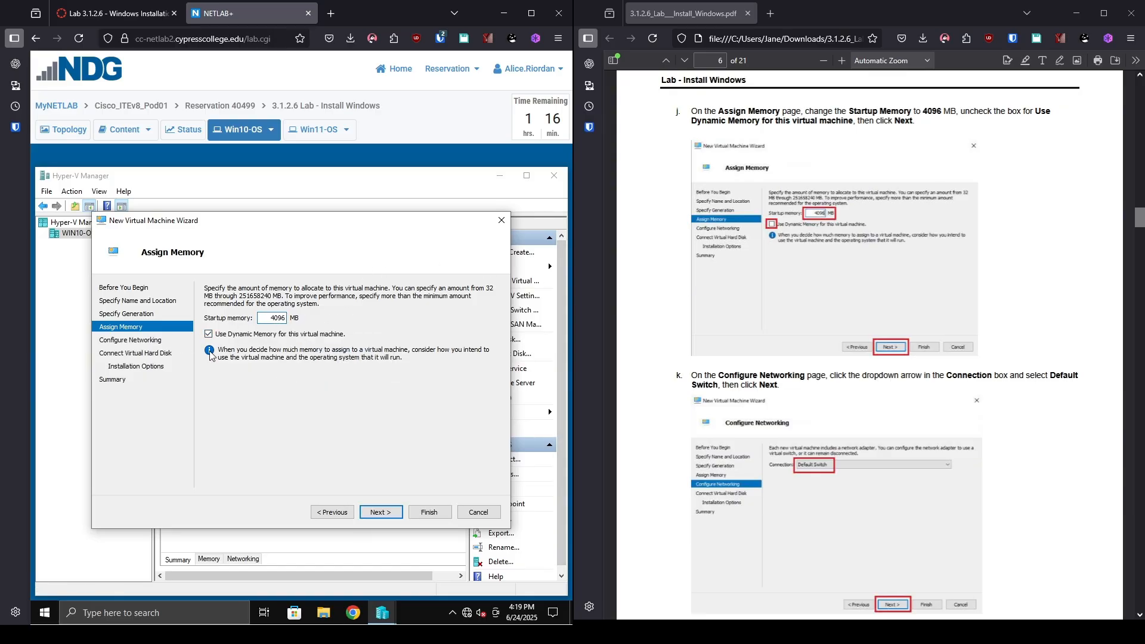
{"action": "left_click", "coordinate": [222, 336]}
Connect the virtual machine's network adapter to the Default Switch.
{"action": "left_click", "coordinate": [393, 513]}
{"action": "left_click", "coordinate": [310, 310]}
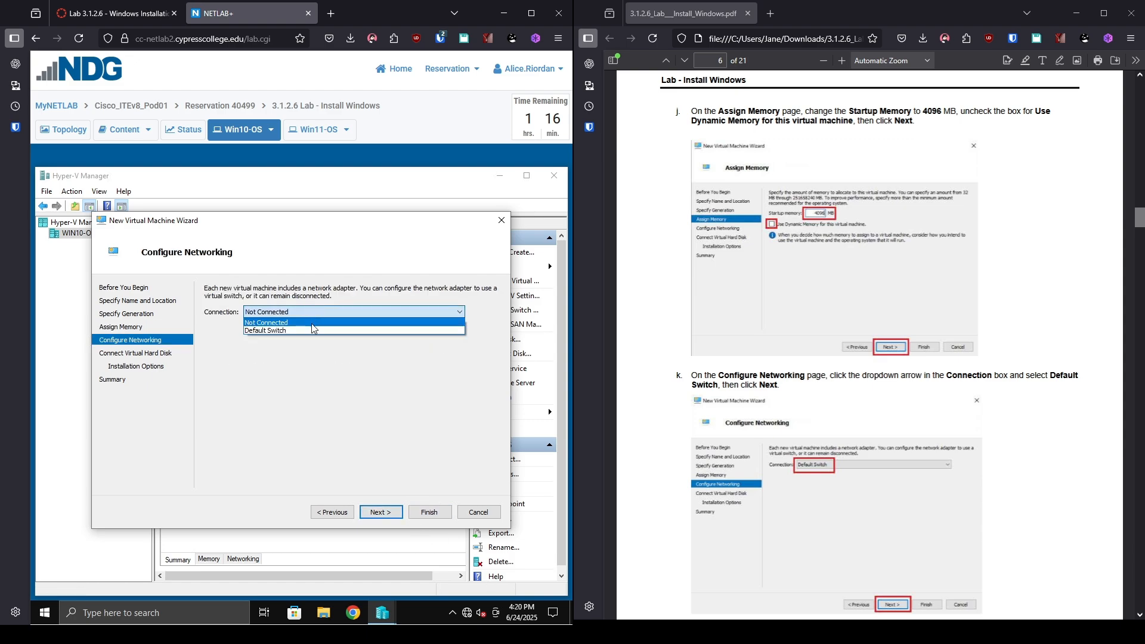
{"action": "left_click", "coordinate": [312, 330]}
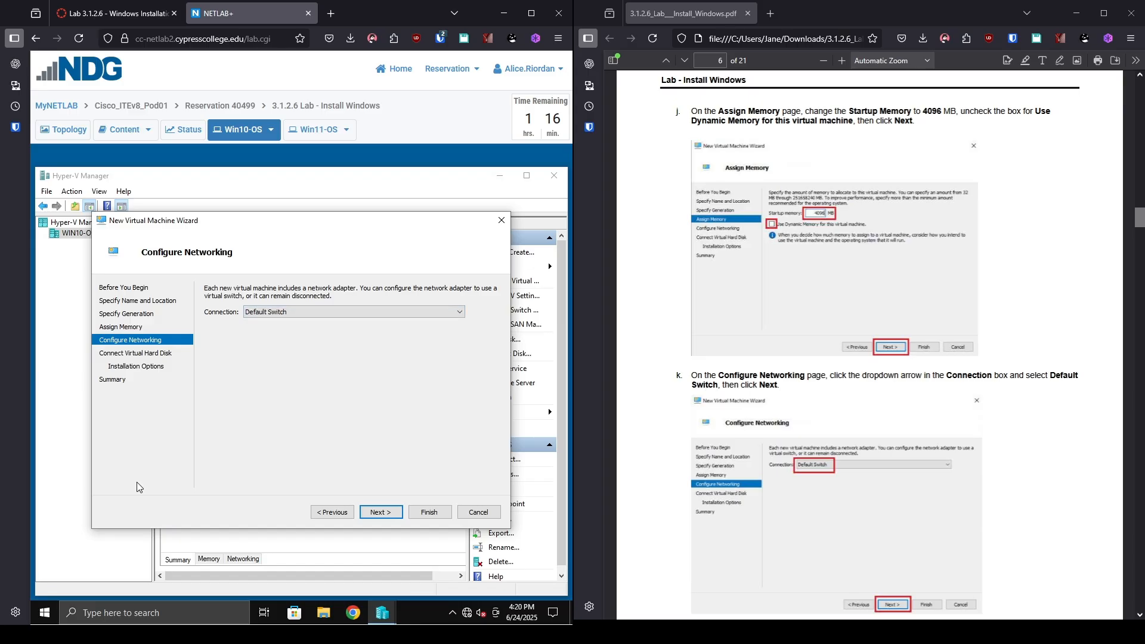
Change the Win-10.vhdx virtual hard disk size from 127 GB to 25 GB.
{"action": "left_click", "coordinate": [381, 512]}
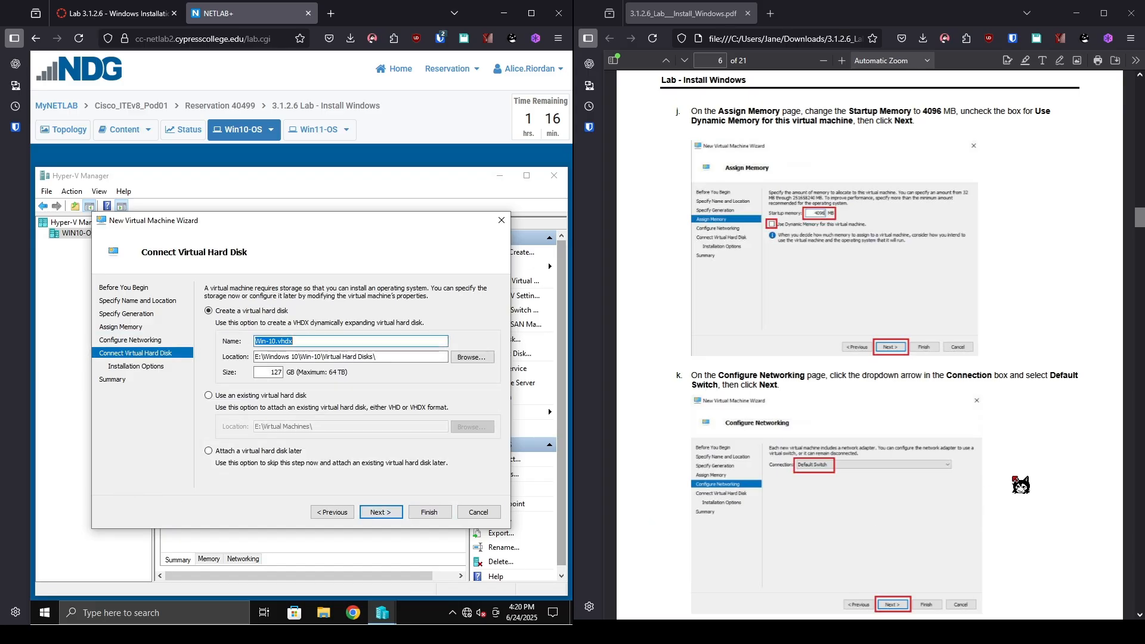
{"action": "scroll", "coordinate": [1016, 480], "scroll_direction": "down", "scroll_amount": 10}
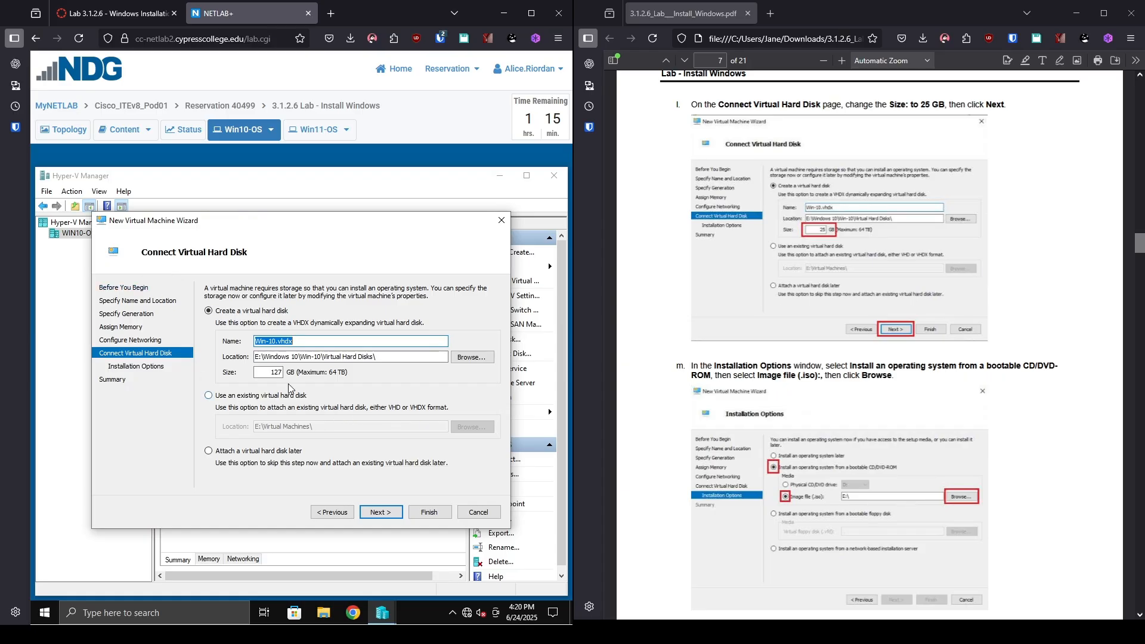
{"action": "left_click", "coordinate": [281, 370]}
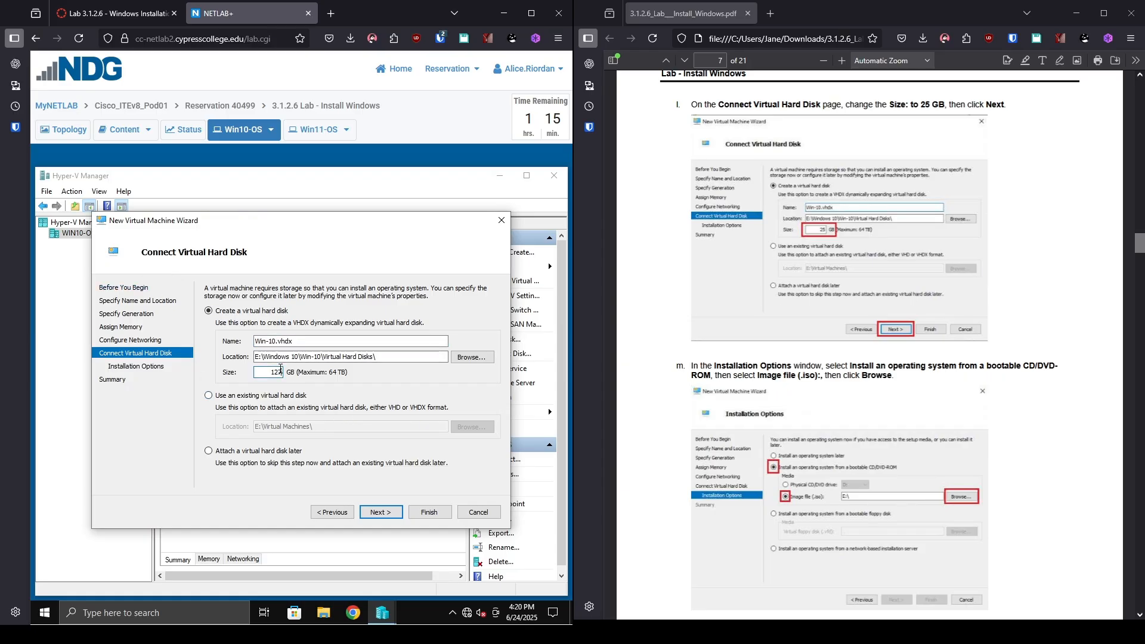
{"action": "key", "text": "BackSpace"}
{"action": "key", "text": "BackSpace"}
{"action": "key", "text": "BackSpace"}
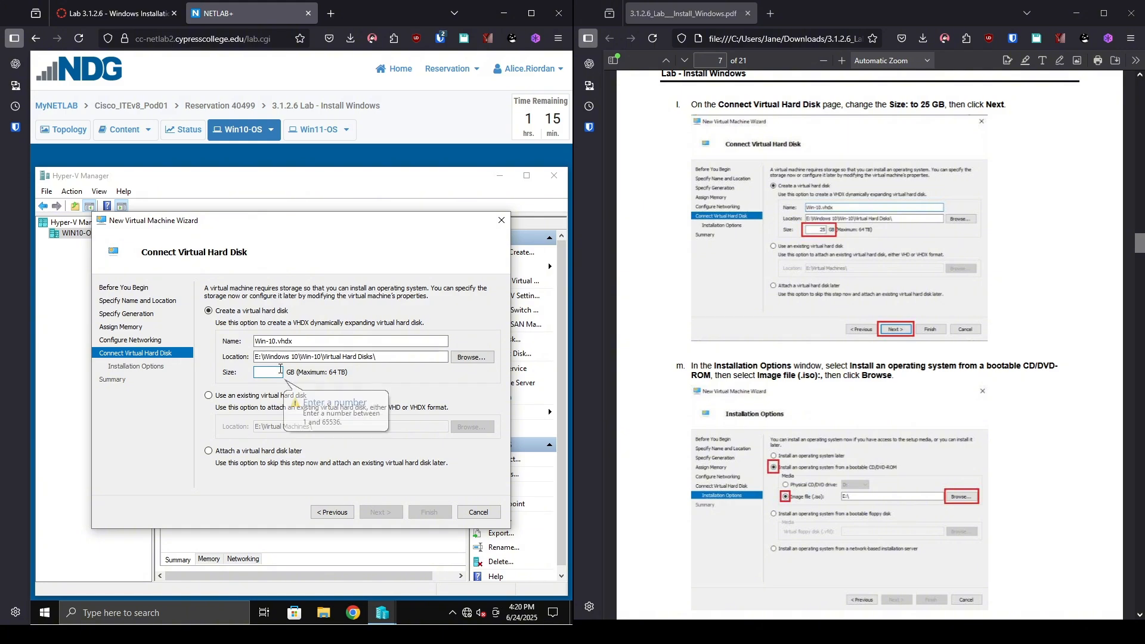
{"action": "type", "text": "25"}
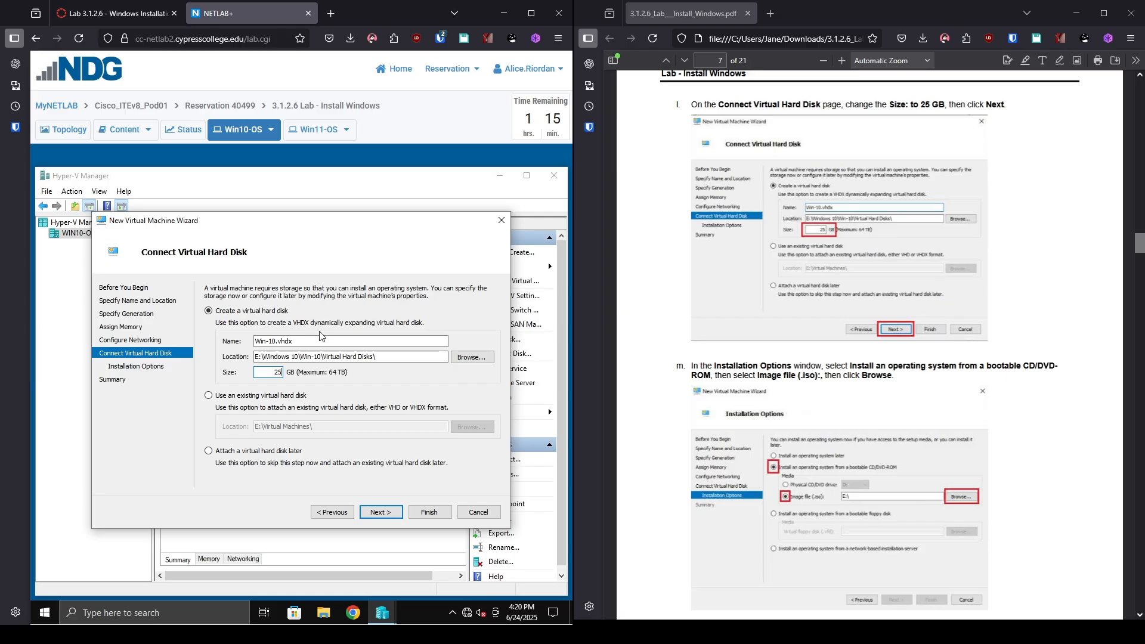
Choose installing the OS from a bootable CD/DVD using an ISO image file, and browse for it.
{"action": "left_click", "coordinate": [391, 513]}
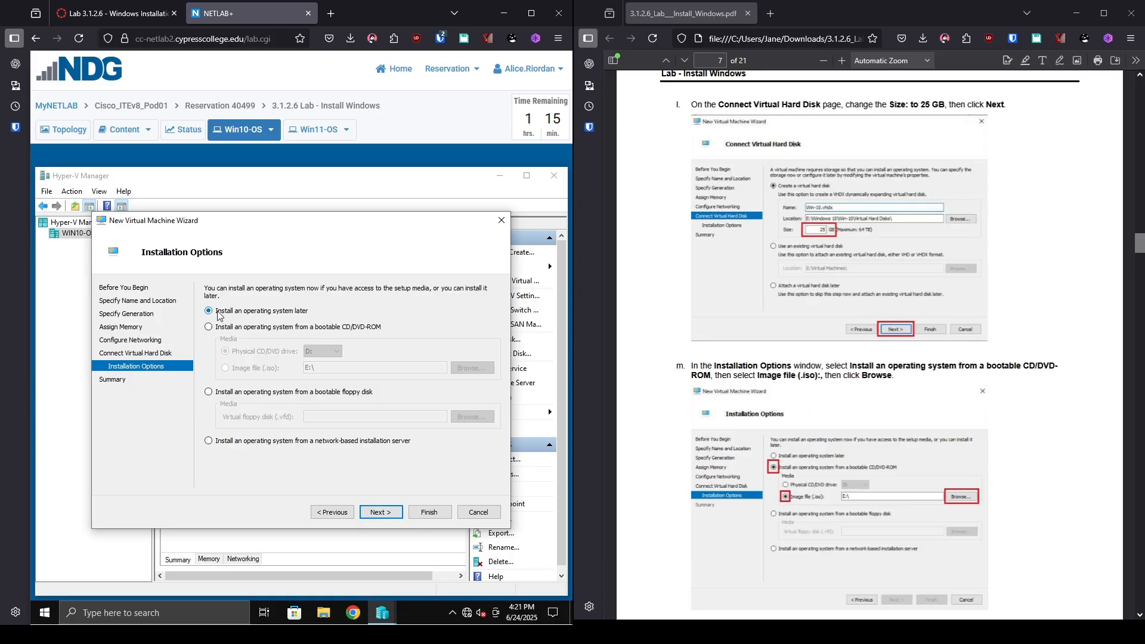
{"action": "left_click", "coordinate": [208, 327]}
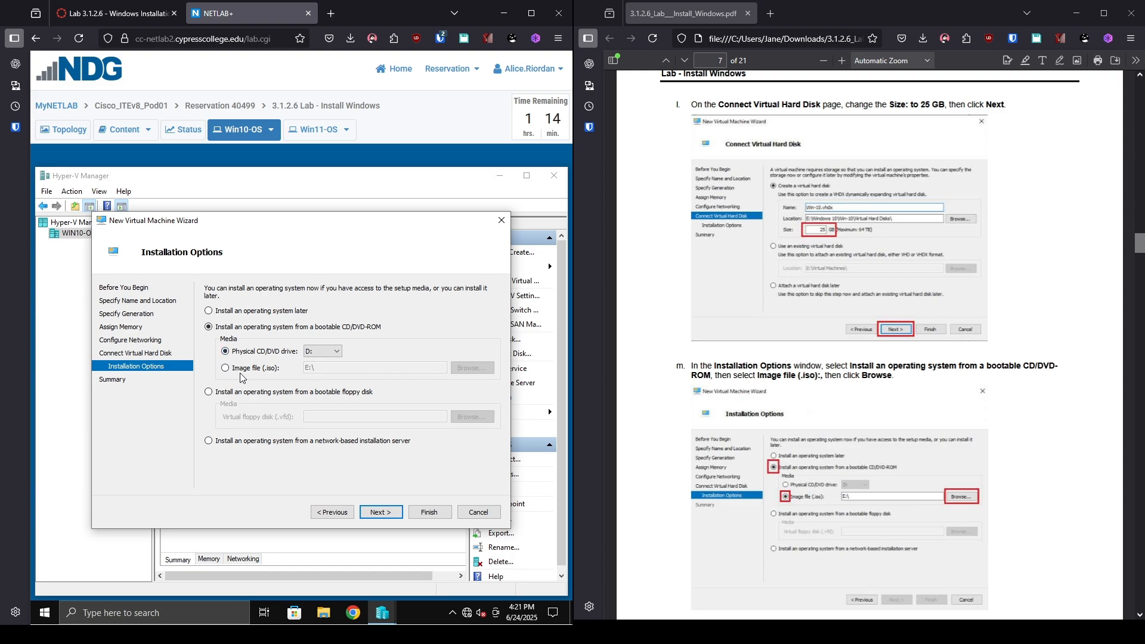
{"action": "left_click", "coordinate": [225, 368]}
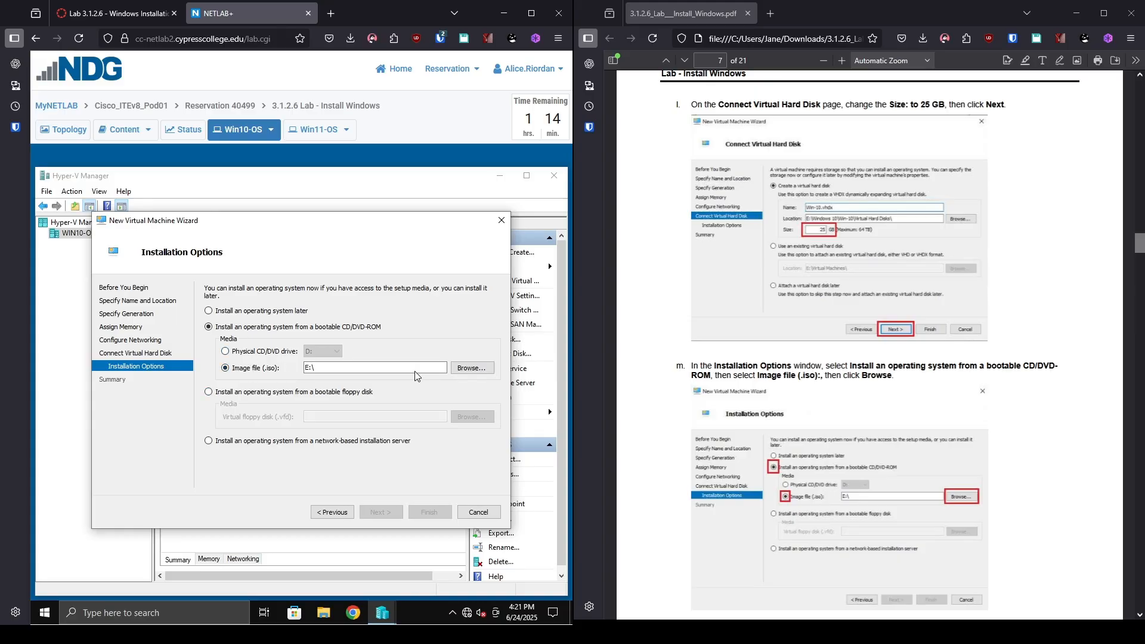
{"action": "left_click", "coordinate": [471, 368]}
Pick Windows10-1909_x64.iso from C:\Toolbox\ISOs as the installation image.
{"action": "scroll", "coordinate": [1006, 472], "scroll_direction": "down", "scroll_amount": 6}
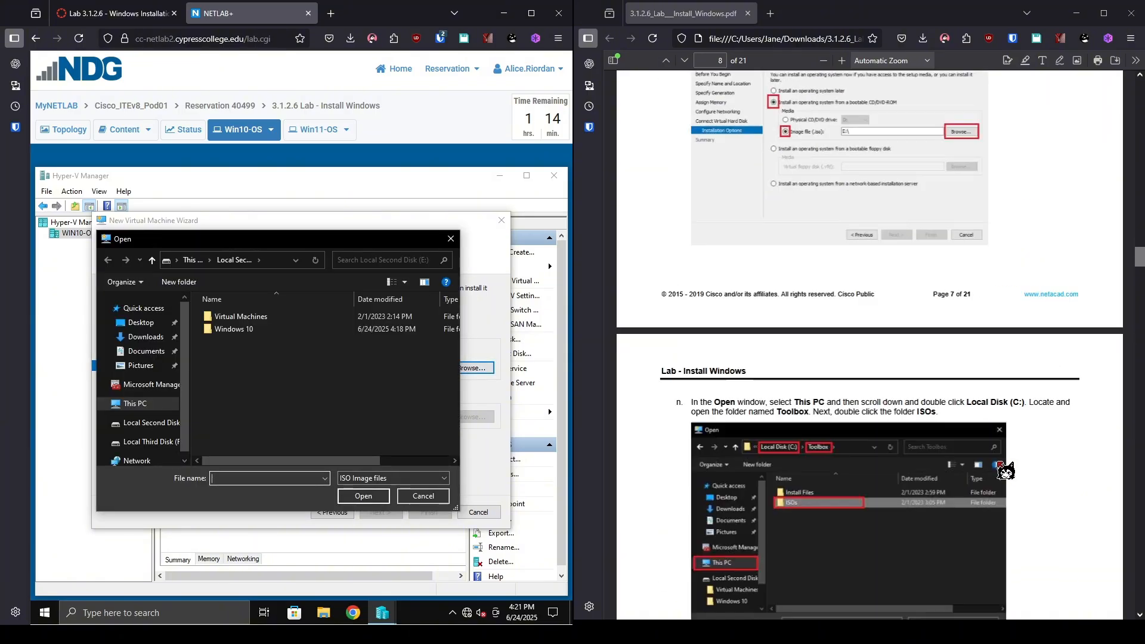
{"action": "scroll", "coordinate": [1006, 472], "scroll_direction": "down", "scroll_amount": 4}
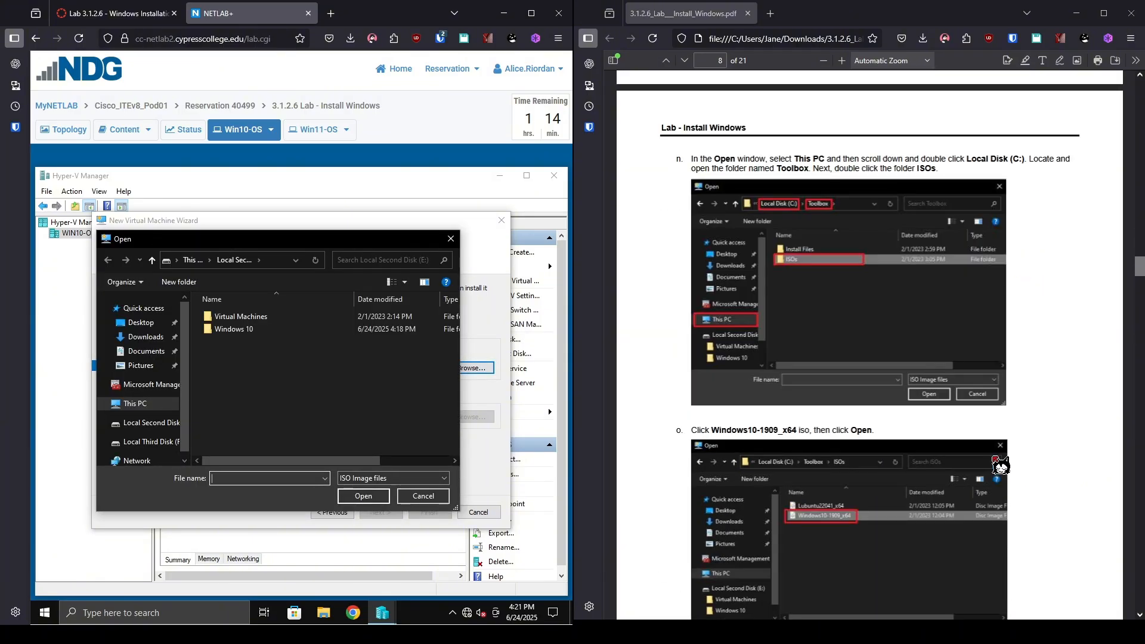
{"action": "scroll", "coordinate": [145, 430], "scroll_direction": "down", "scroll_amount": 1}
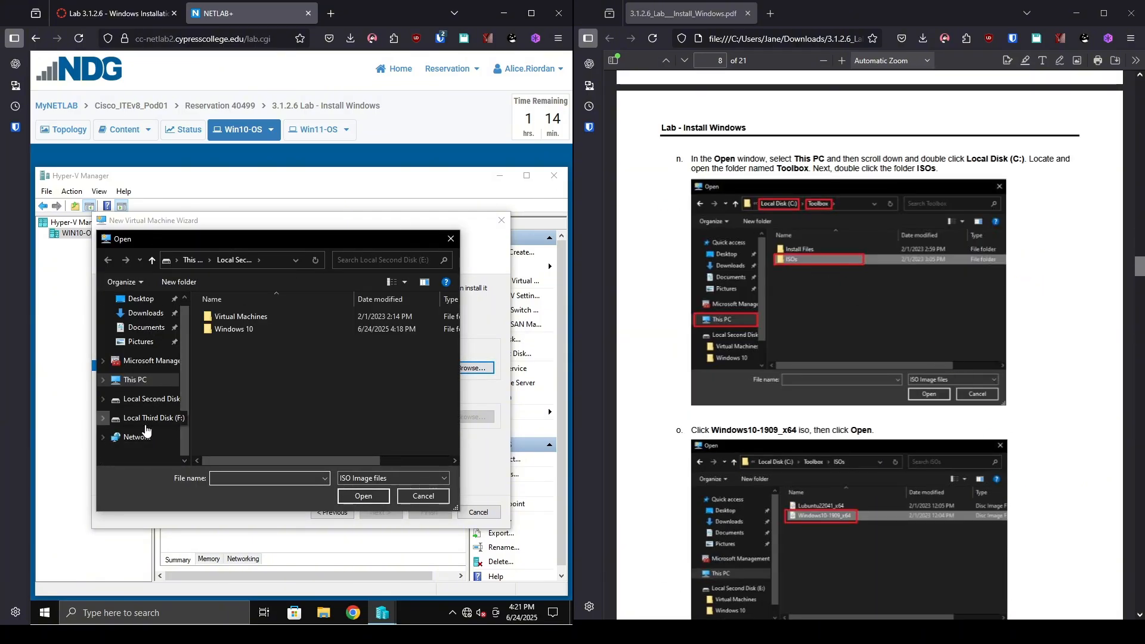
{"action": "left_click", "coordinate": [137, 381]}
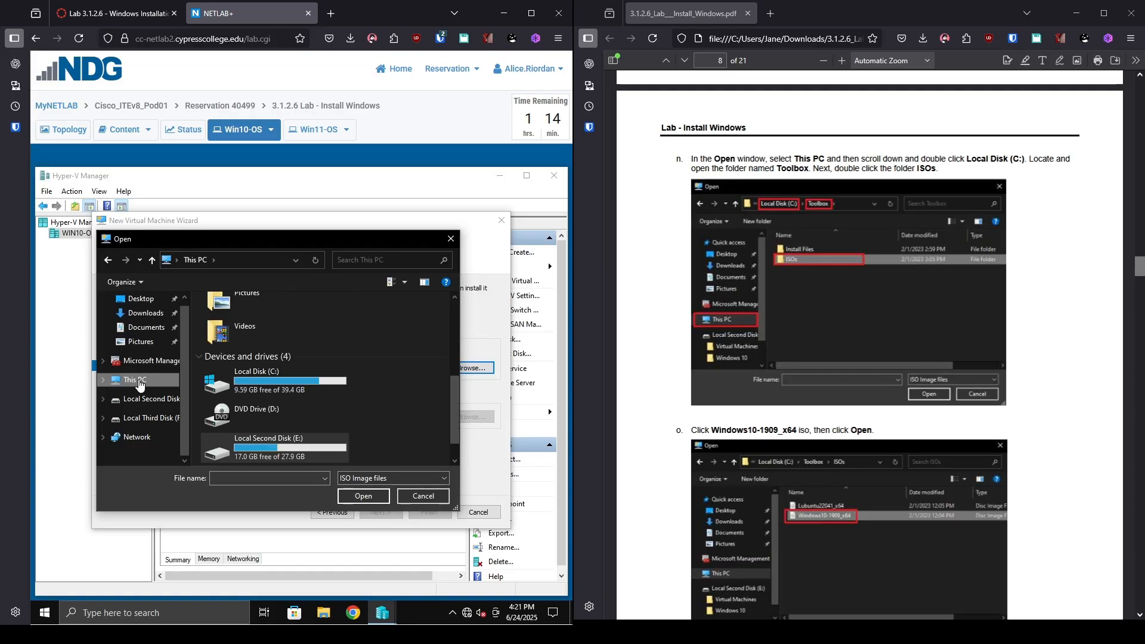
{"action": "left_click", "coordinate": [317, 389]}
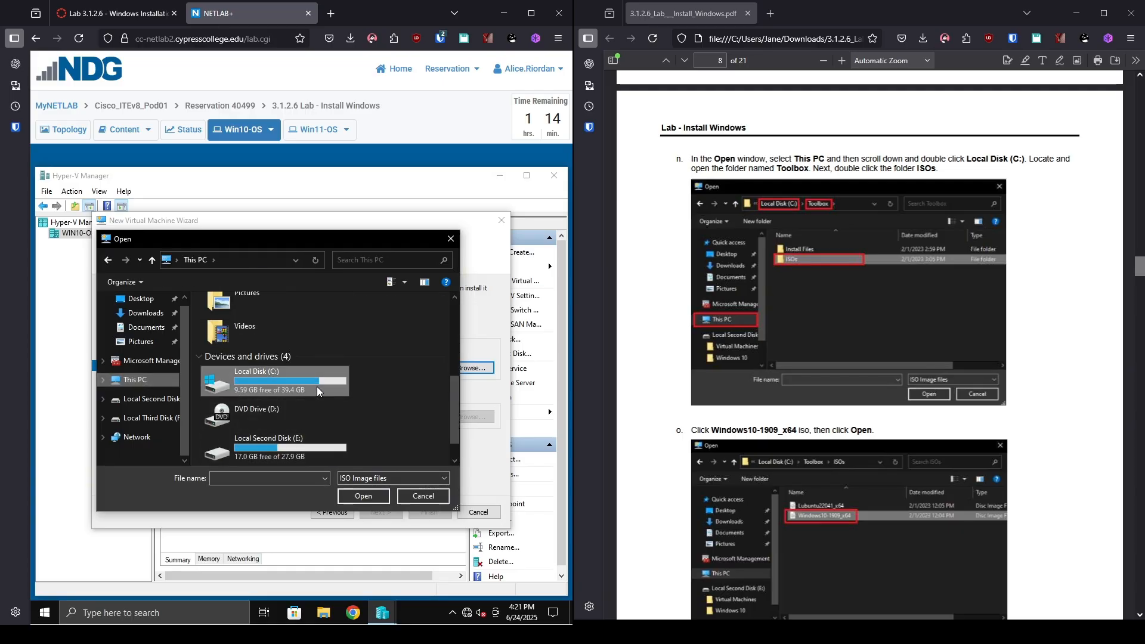
{"action": "double_click", "coordinate": [317, 387]}
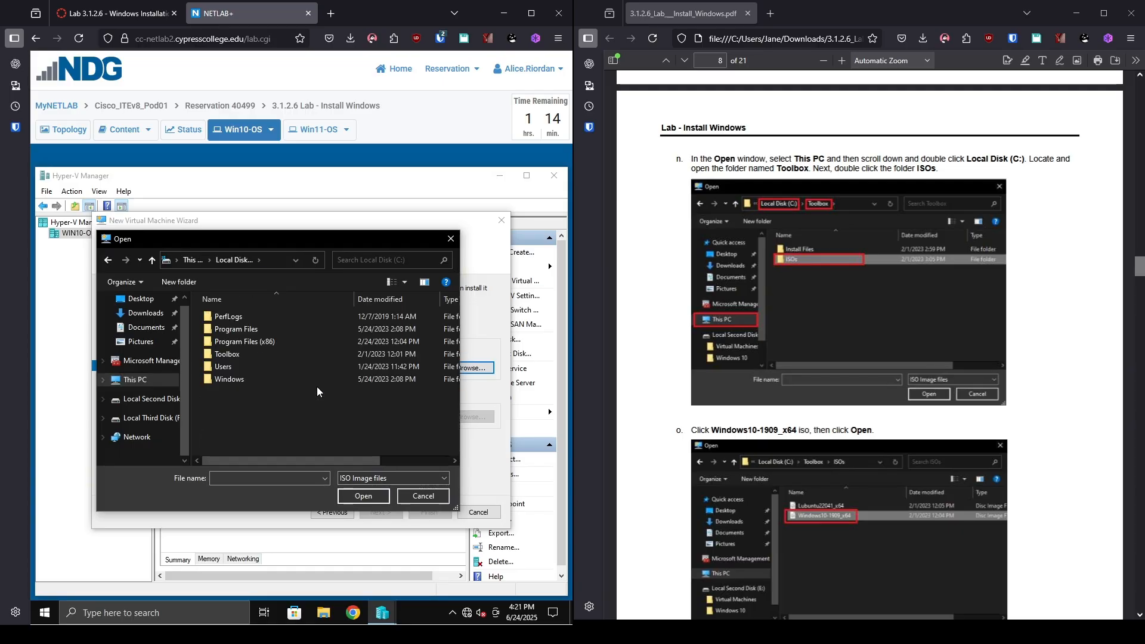
{"action": "double_click", "coordinate": [233, 355]}
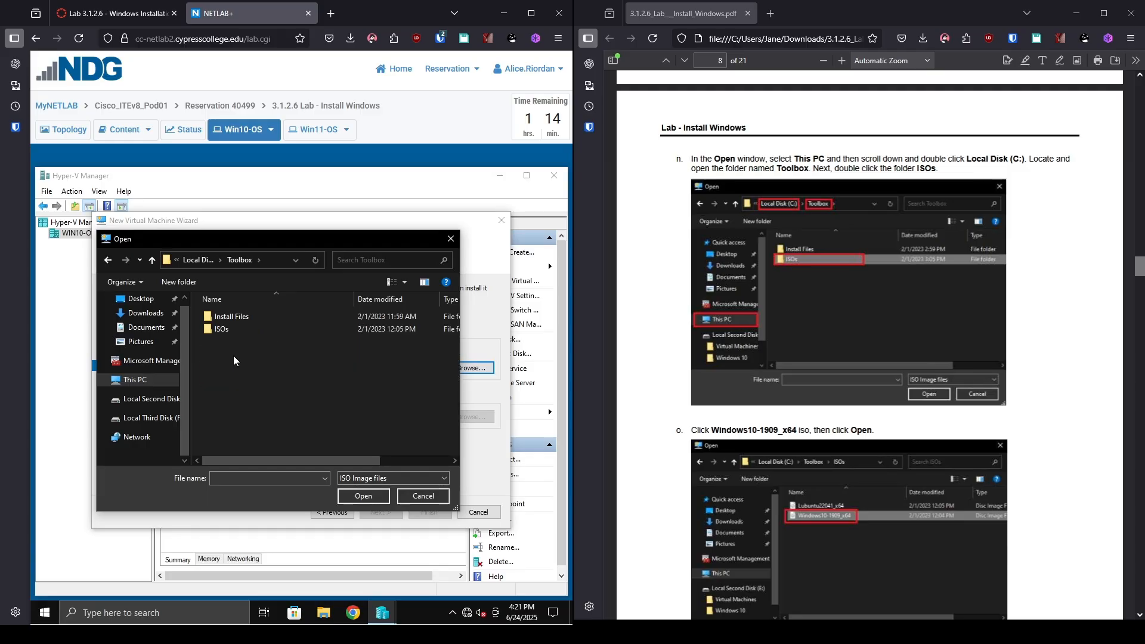
{"action": "double_click", "coordinate": [261, 330]}
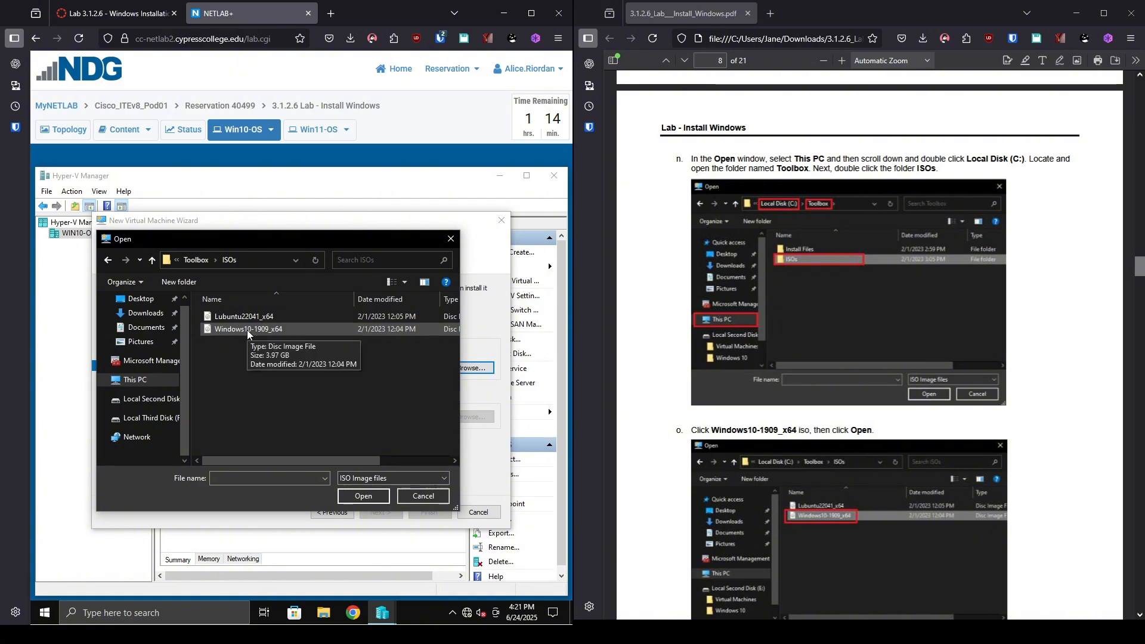
{"action": "double_click", "coordinate": [247, 330]}
Finish the New Virtual Machine wizard so Win-10 appears as Generation 1, Off.
{"action": "scroll", "coordinate": [890, 365], "scroll_direction": "down", "scroll_amount": 10}
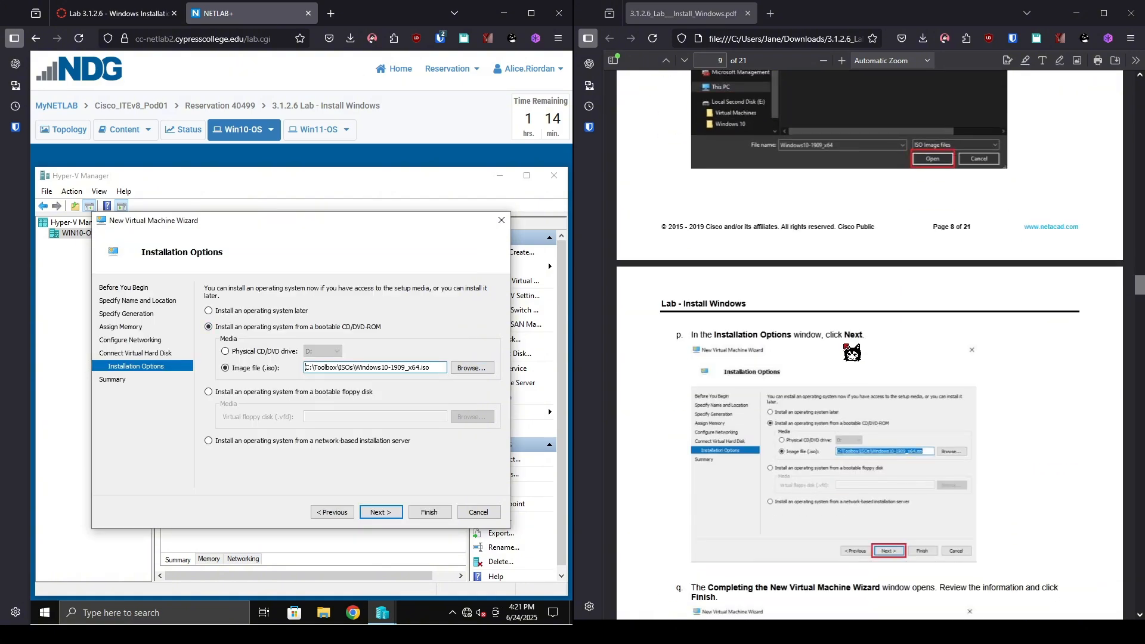
{"action": "scroll", "coordinate": [852, 352], "scroll_direction": "down", "scroll_amount": 2}
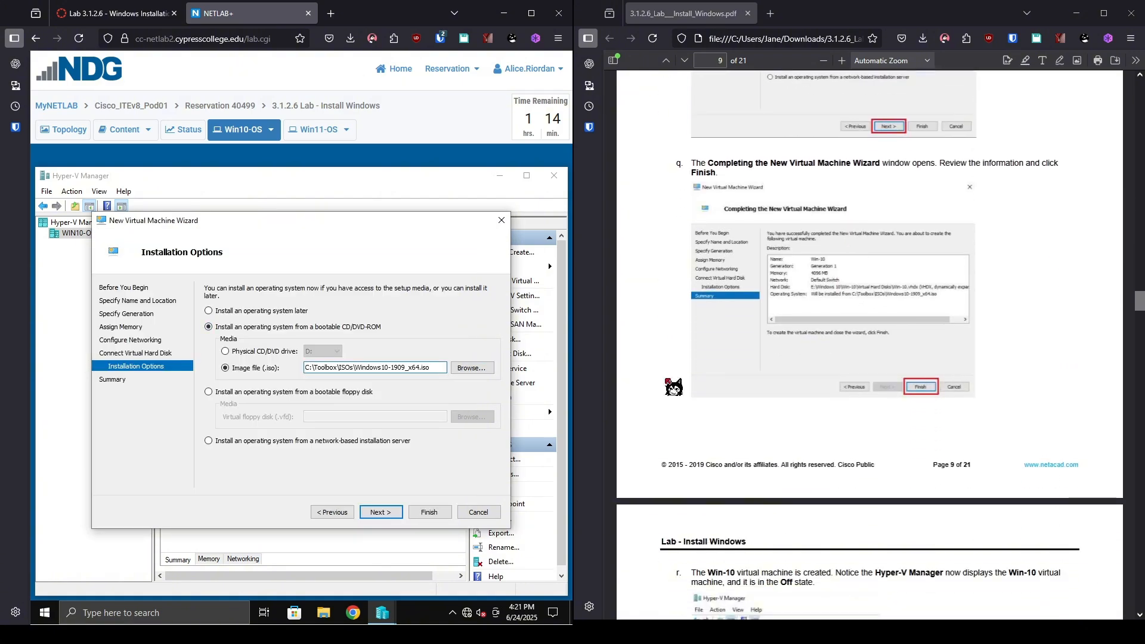
{"action": "left_click", "coordinate": [375, 513]}
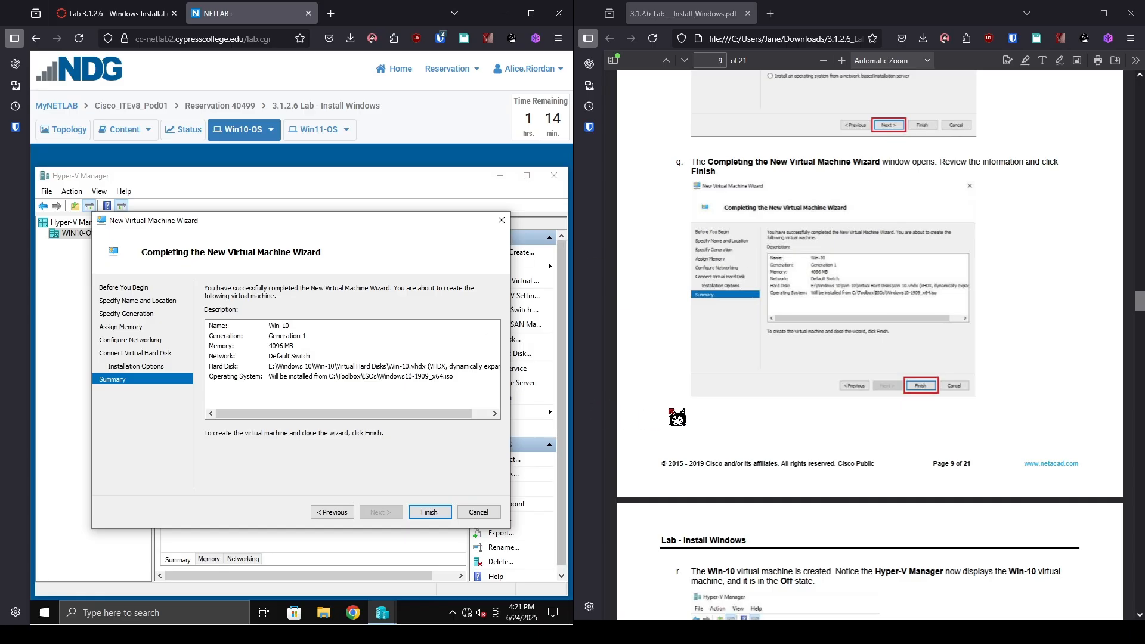
{"action": "left_click", "coordinate": [426, 512]}
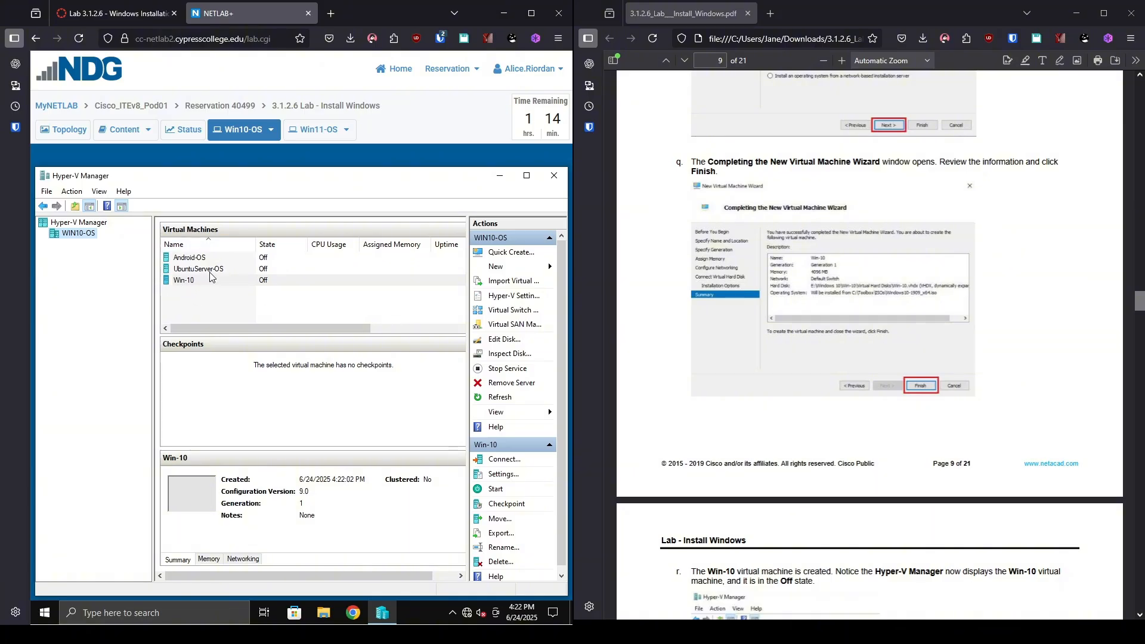
{"action": "scroll", "coordinate": [918, 450], "scroll_direction": "down", "scroll_amount": 8}
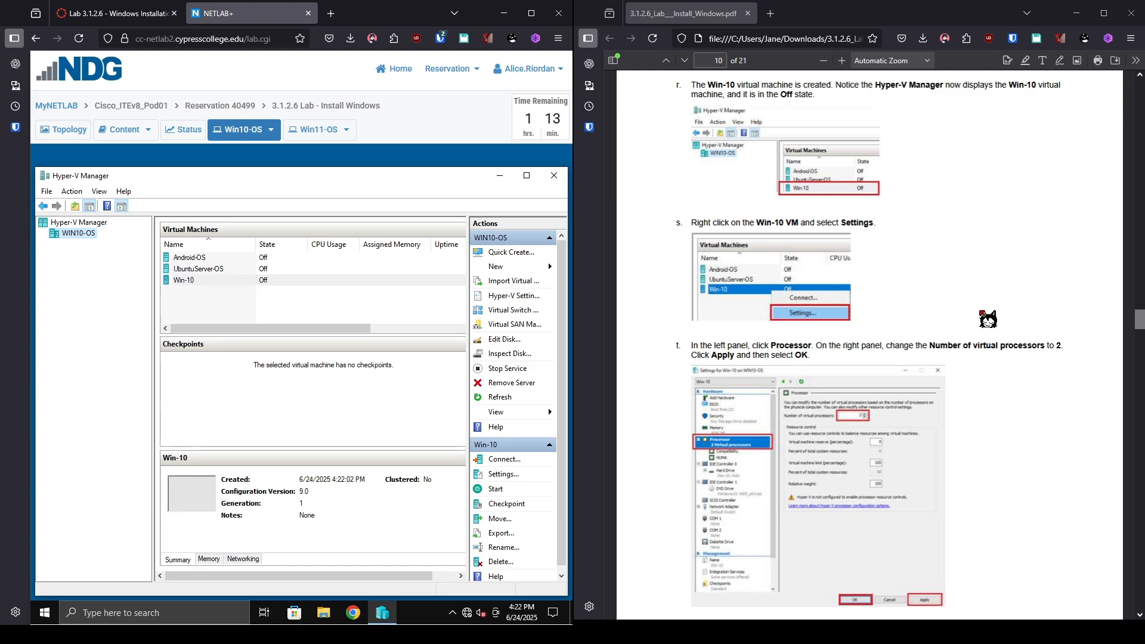
In Win-10's Settings, set Number of virtual processors to 2 and apply it.
{"action": "right_click", "coordinate": [214, 284]}
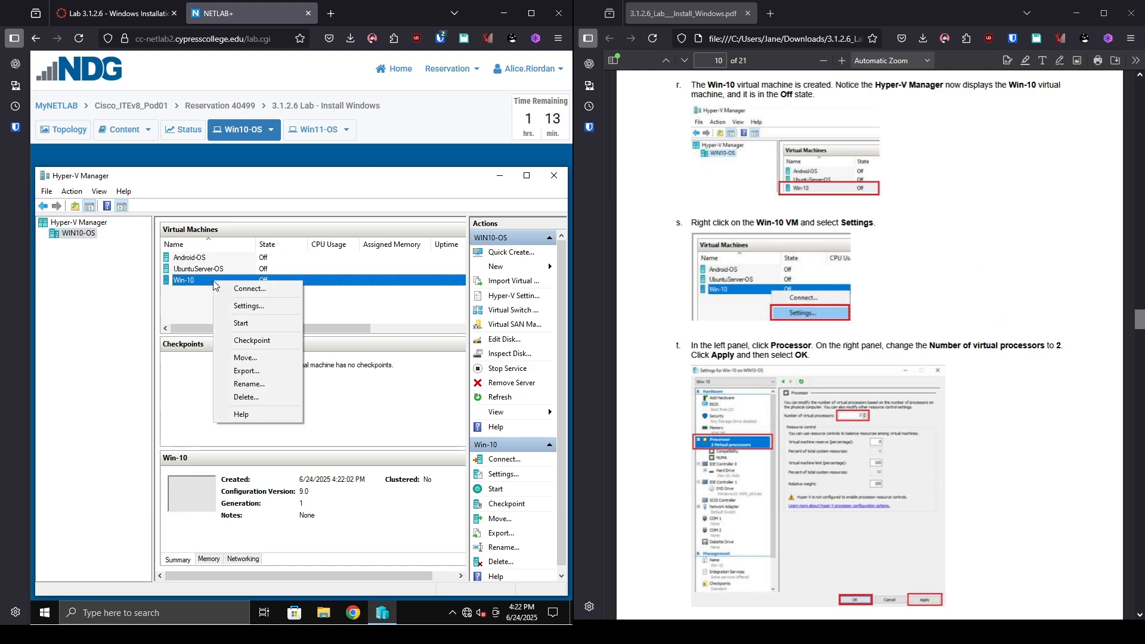
{"action": "left_click", "coordinate": [249, 305]}
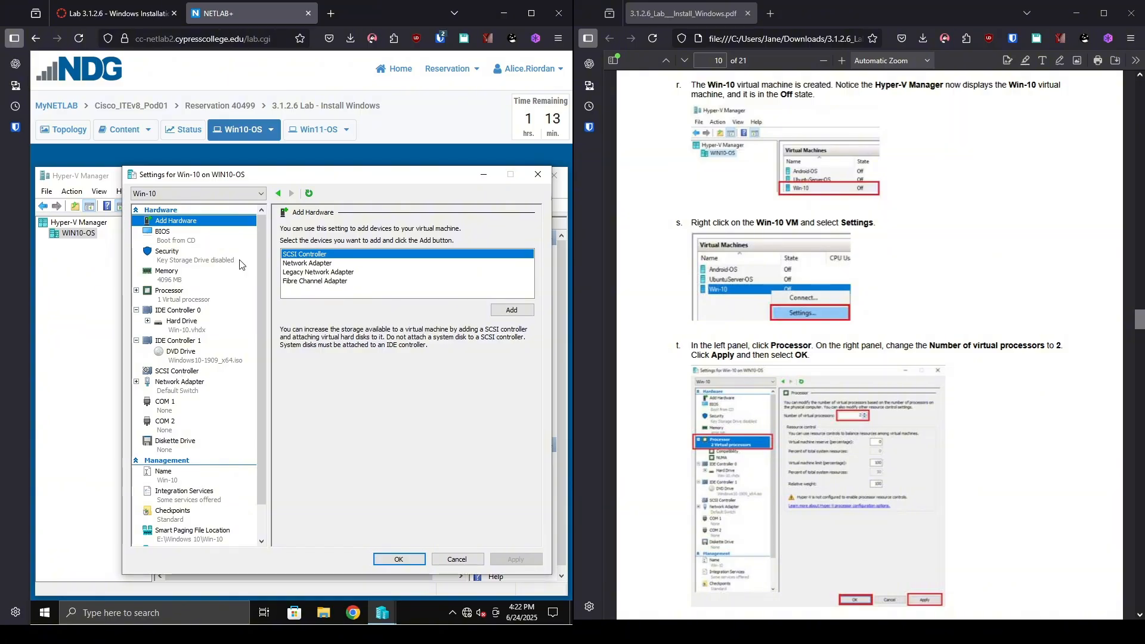
{"action": "left_click", "coordinate": [197, 294]}
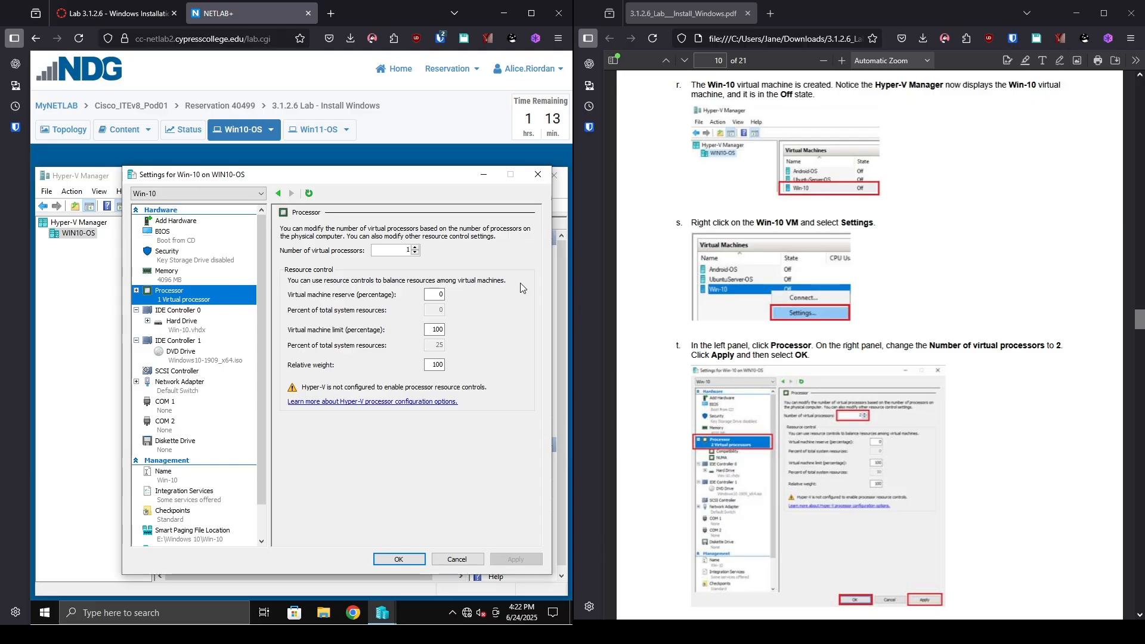
{"action": "left_click", "coordinate": [415, 247]}
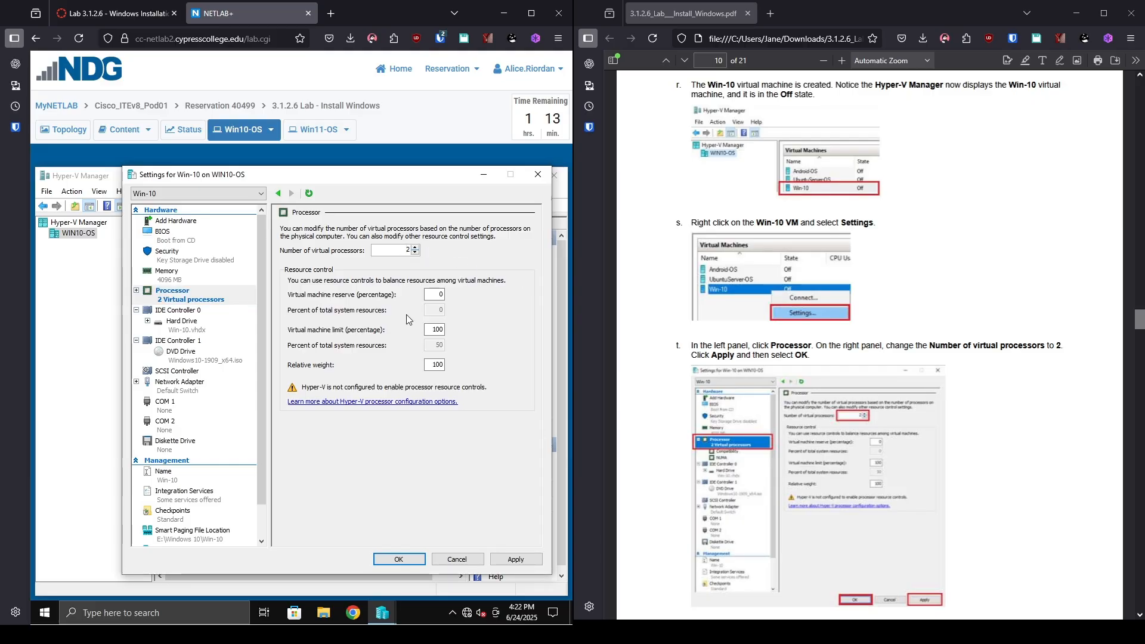
{"action": "left_click", "coordinate": [521, 559]}
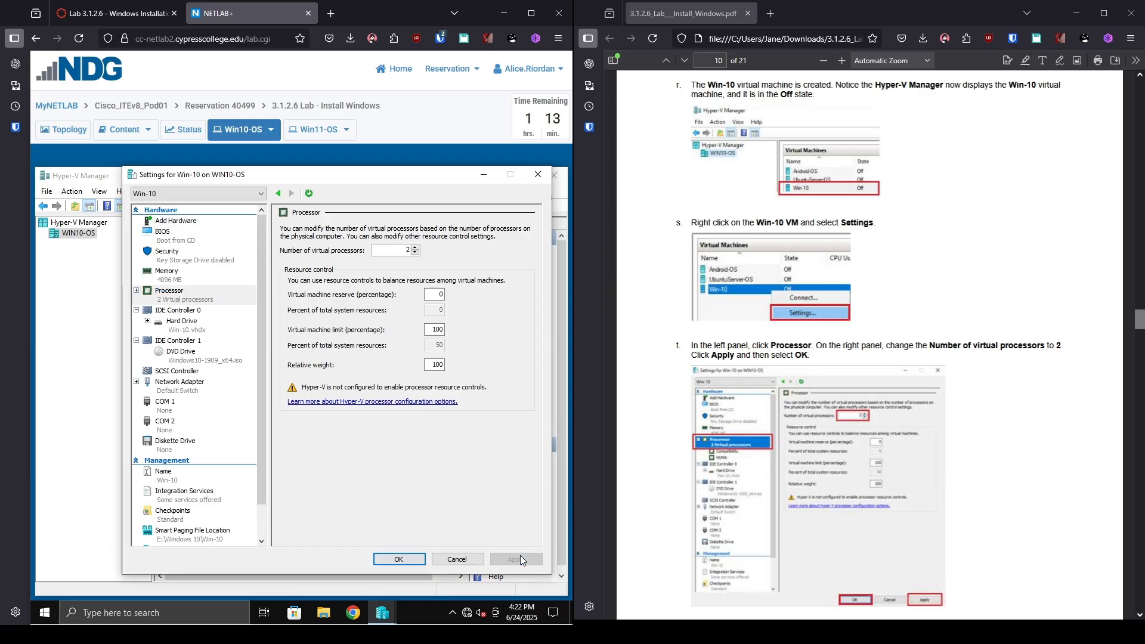
{"action": "left_click", "coordinate": [399, 559]}
{"action": "scroll", "coordinate": [965, 483], "scroll_direction": "down", "scroll_amount": 5}
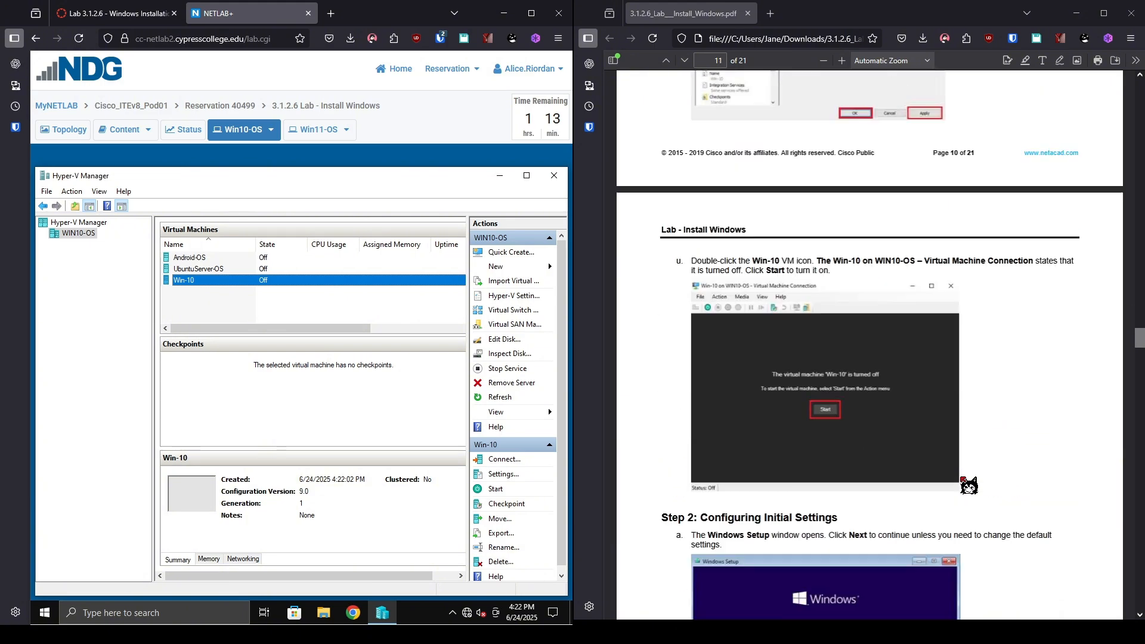
Power on the Win-10 VM and move its console window to the left.
{"action": "scroll", "coordinate": [966, 483], "scroll_direction": "down", "scroll_amount": 3}
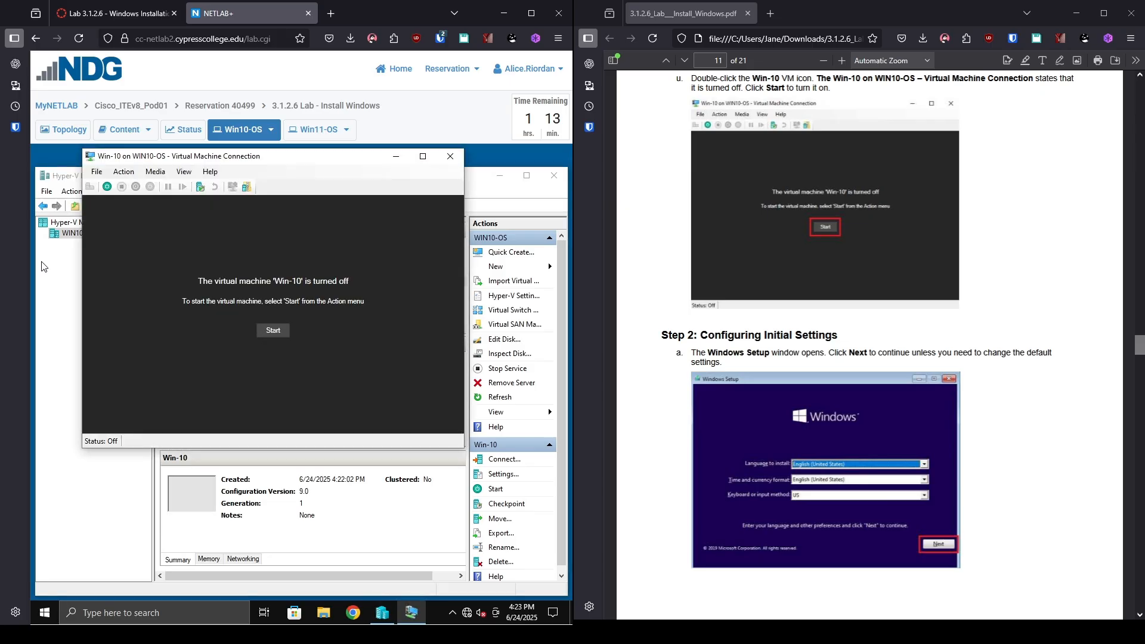
{"action": "left_click", "coordinate": [283, 333]}
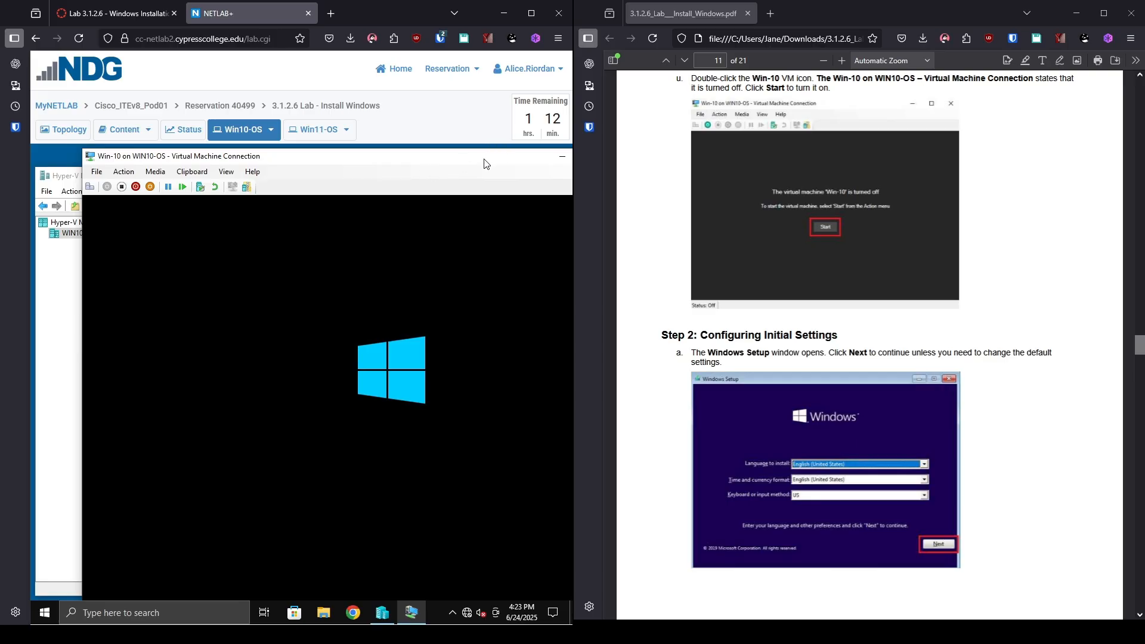
{"action": "left_click_drag", "start_coordinate": [484, 164], "coordinate": [425, 155]}
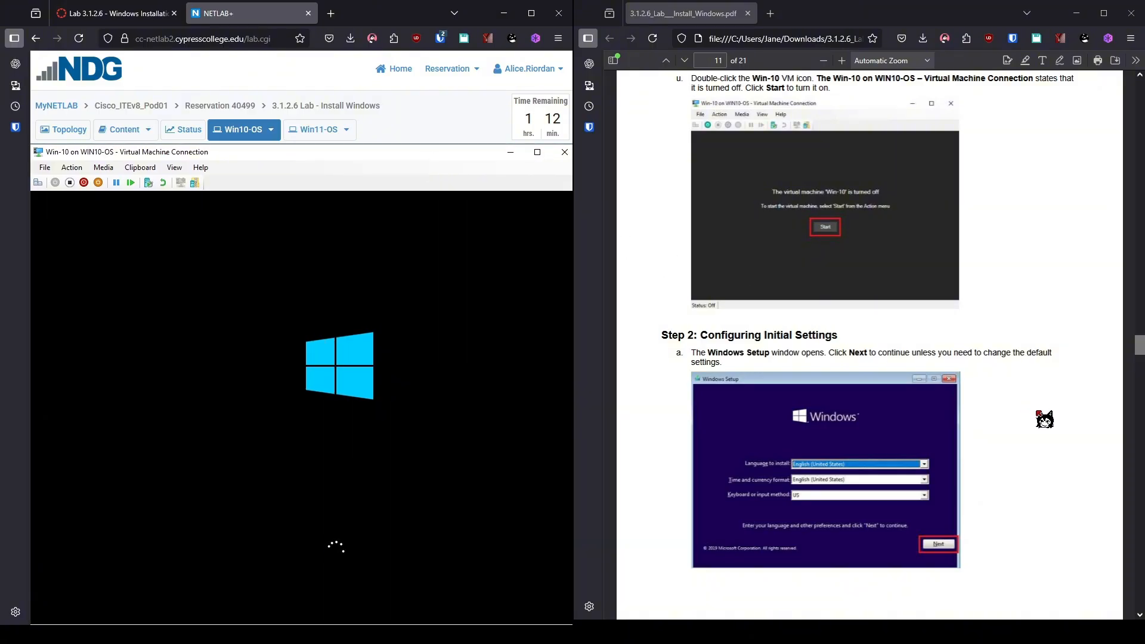
{"action": "scroll", "coordinate": [1044, 419], "scroll_direction": "down", "scroll_amount": 3}
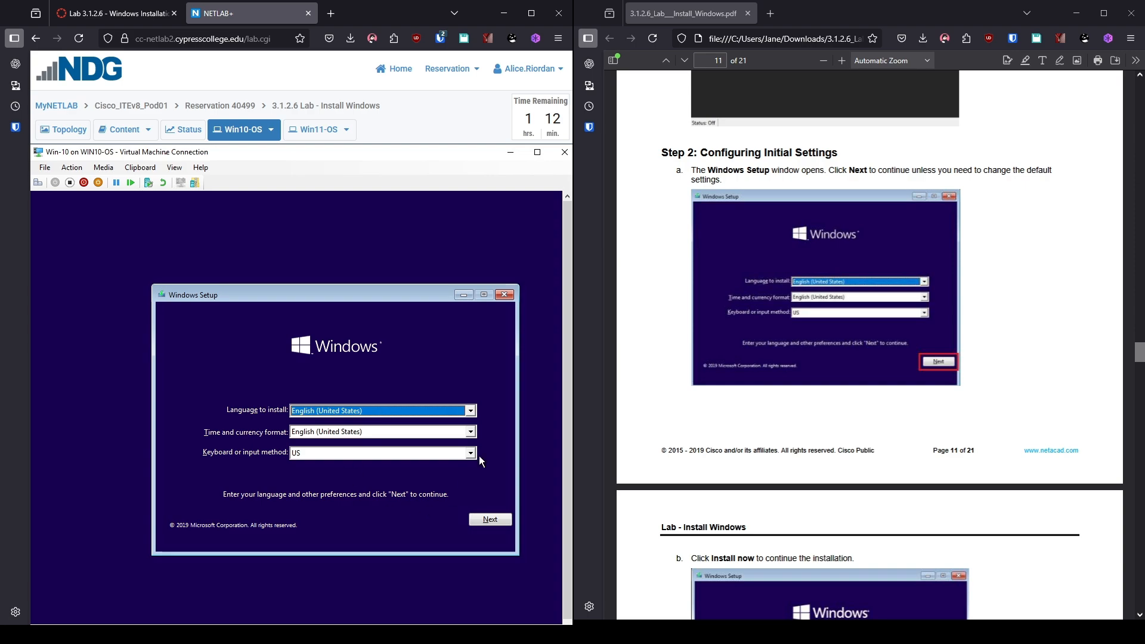
Keep the default language and keyboard settings and begin the Windows installation.
{"action": "left_click", "coordinate": [482, 520]}
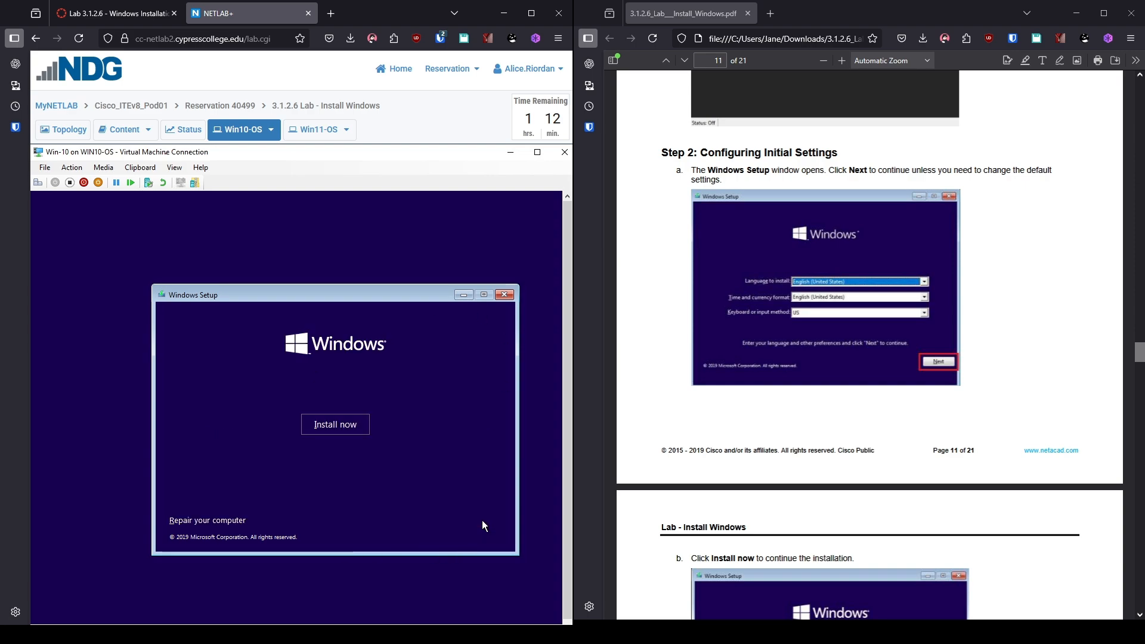
{"action": "left_click", "coordinate": [341, 426]}
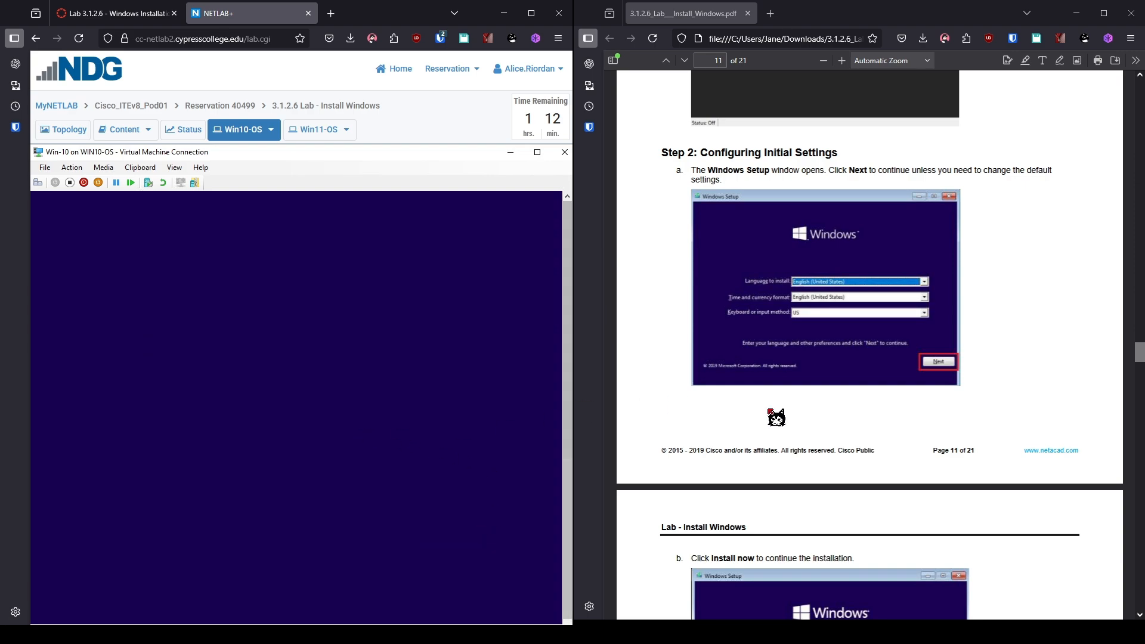
{"action": "scroll", "coordinate": [775, 418], "scroll_direction": "down", "scroll_amount": 10}
{"action": "scroll", "coordinate": [823, 390], "scroll_direction": "down", "scroll_amount": 1}
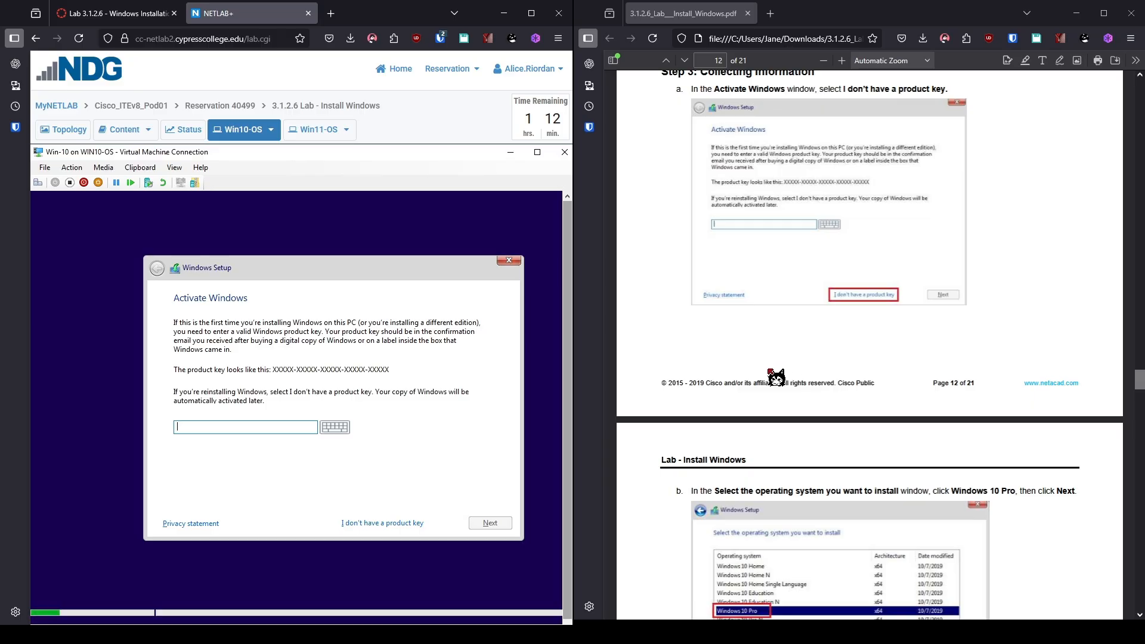
Skip the product key and choose the Windows 10 Pro edition.
{"action": "left_click", "coordinate": [388, 524]}
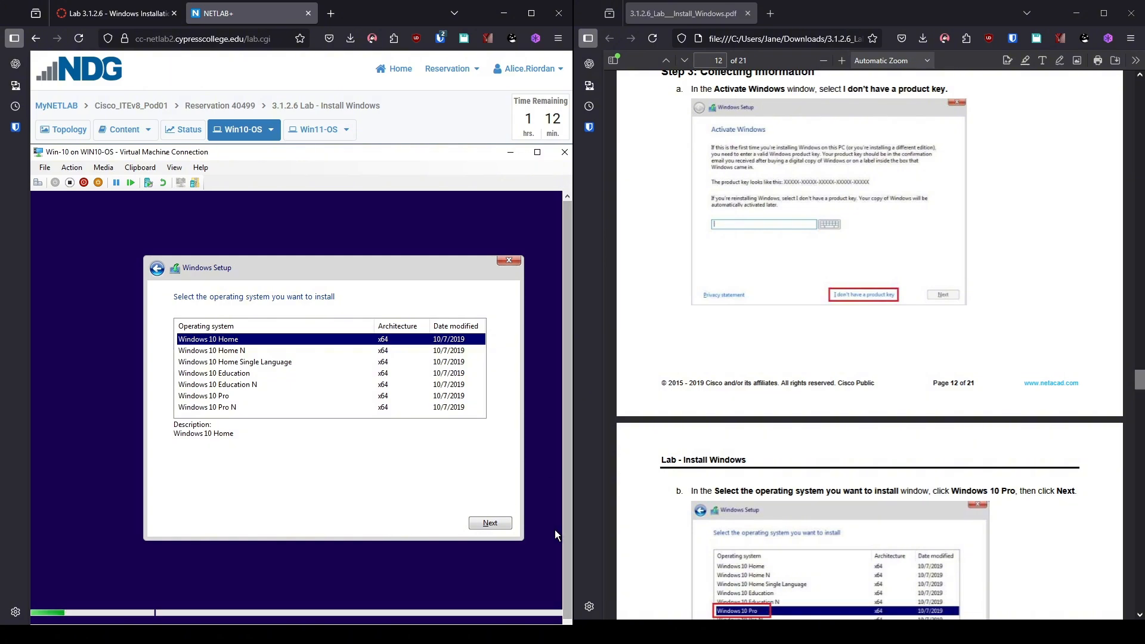
{"action": "left_click", "coordinate": [218, 398]}
{"action": "left_click", "coordinate": [477, 528]}
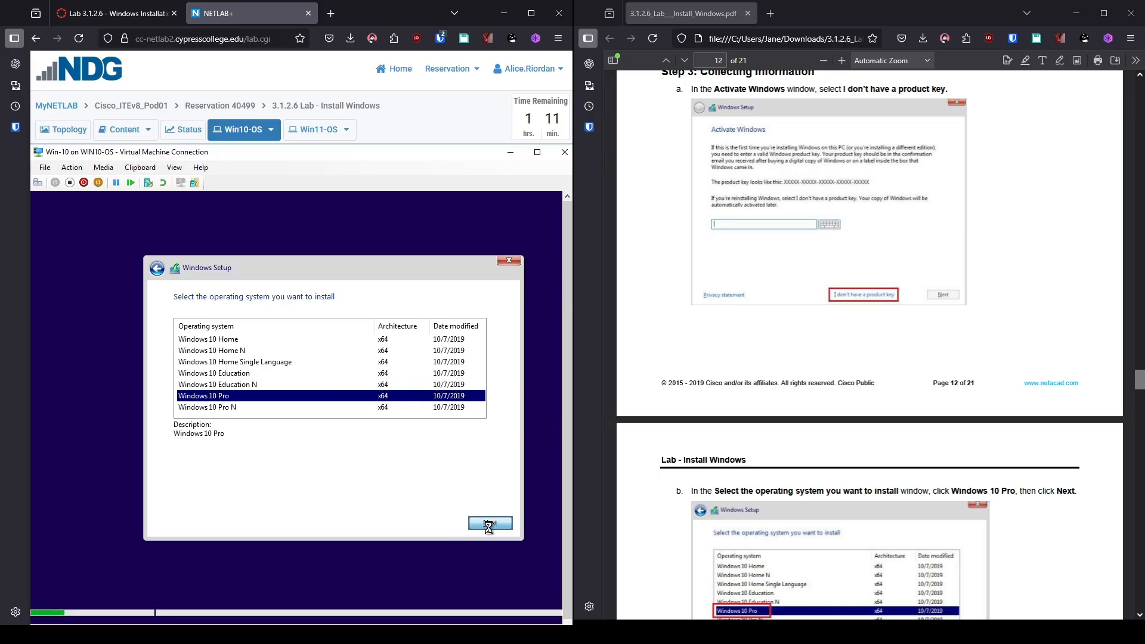
Tick 'I accept the license terms' and continue to installation type.
{"action": "scroll", "coordinate": [760, 534], "scroll_direction": "down", "scroll_amount": 6}
{"action": "scroll", "coordinate": [763, 534], "scroll_direction": "down", "scroll_amount": 4}
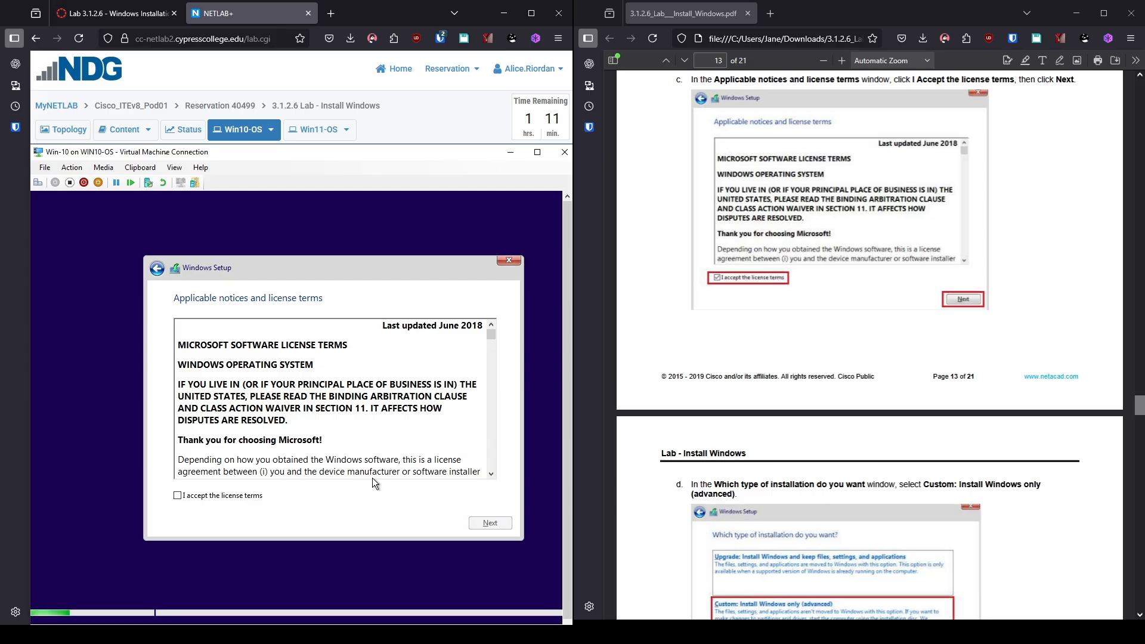
{"action": "left_click", "coordinate": [198, 497]}
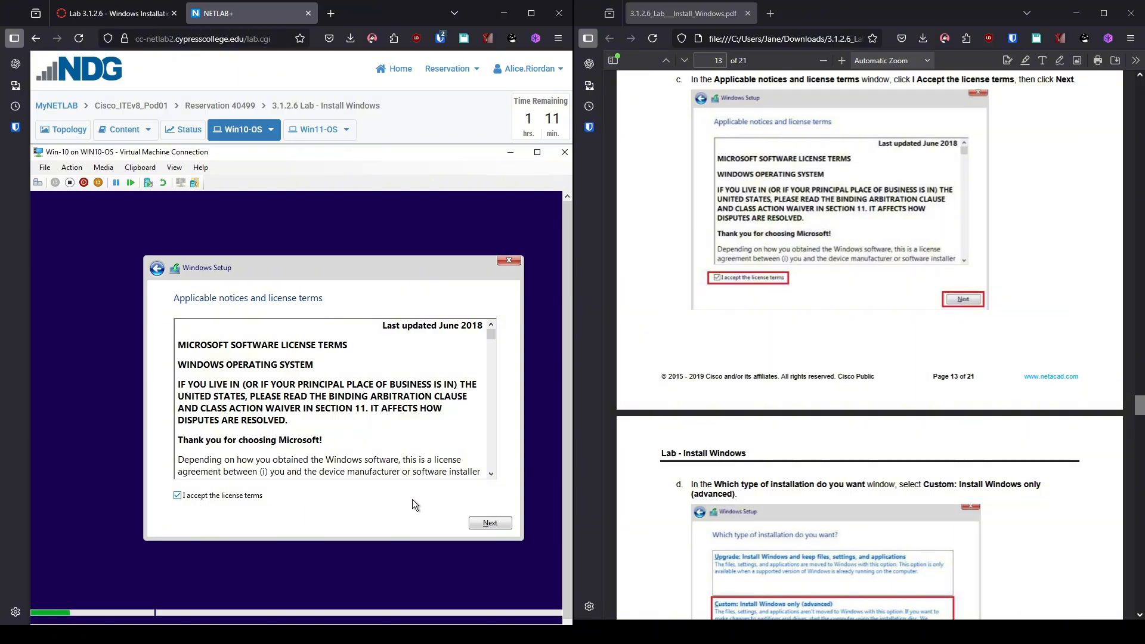
{"action": "left_click", "coordinate": [490, 524]}
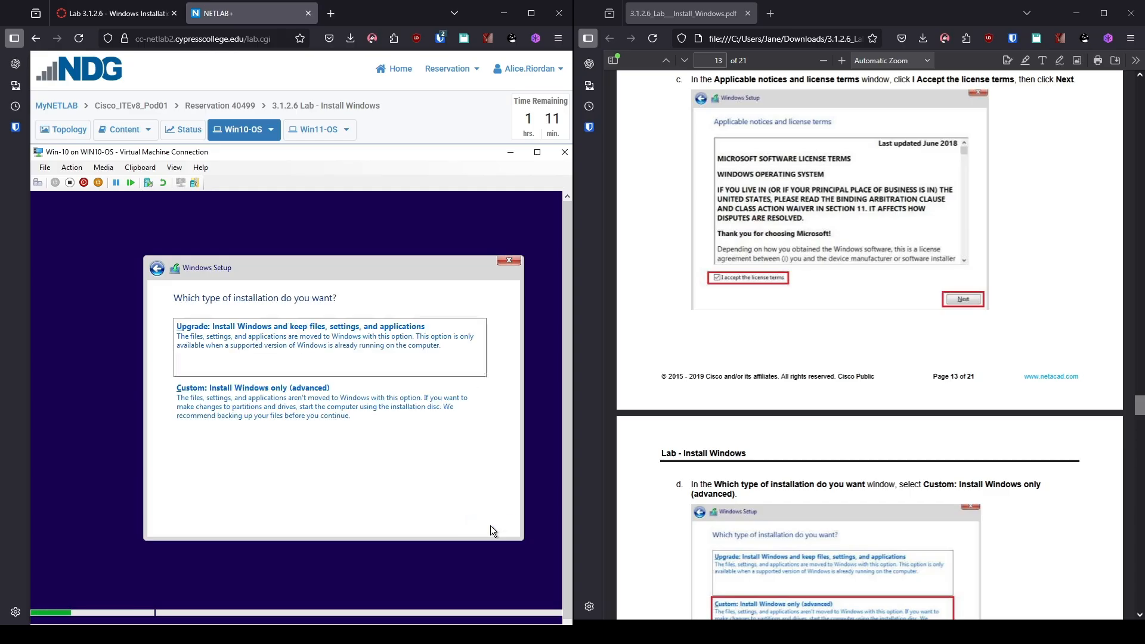
Choose a Custom install onto Drive 0's 25.0 GB unallocated space and start installing.
{"action": "left_click", "coordinate": [259, 406]}
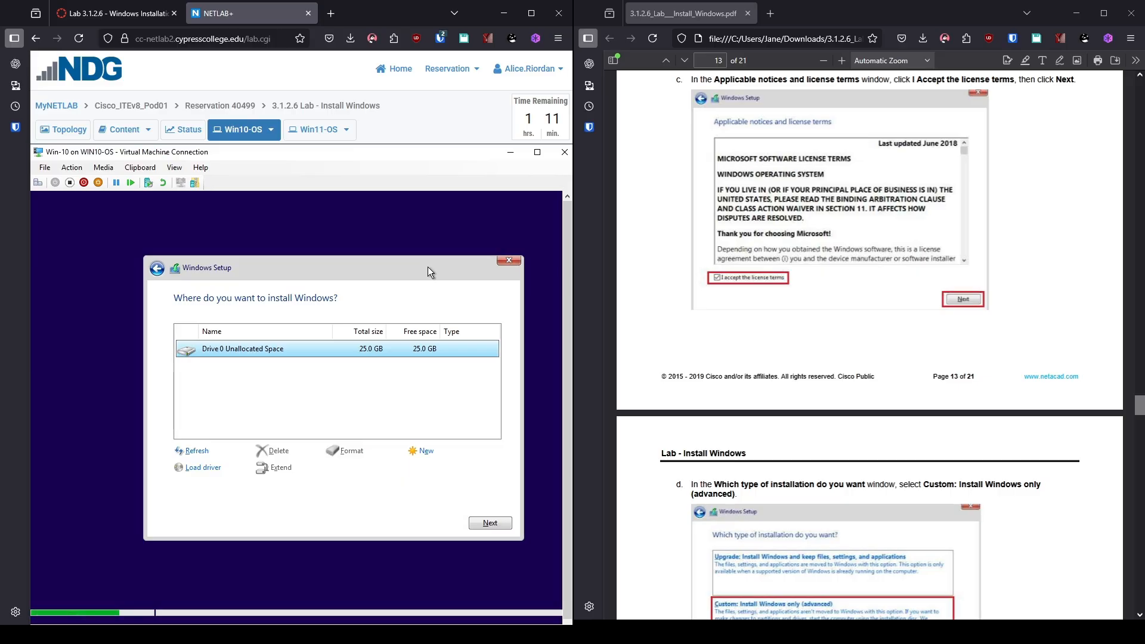
{"action": "scroll", "coordinate": [683, 307], "scroll_direction": "down", "scroll_amount": 5}
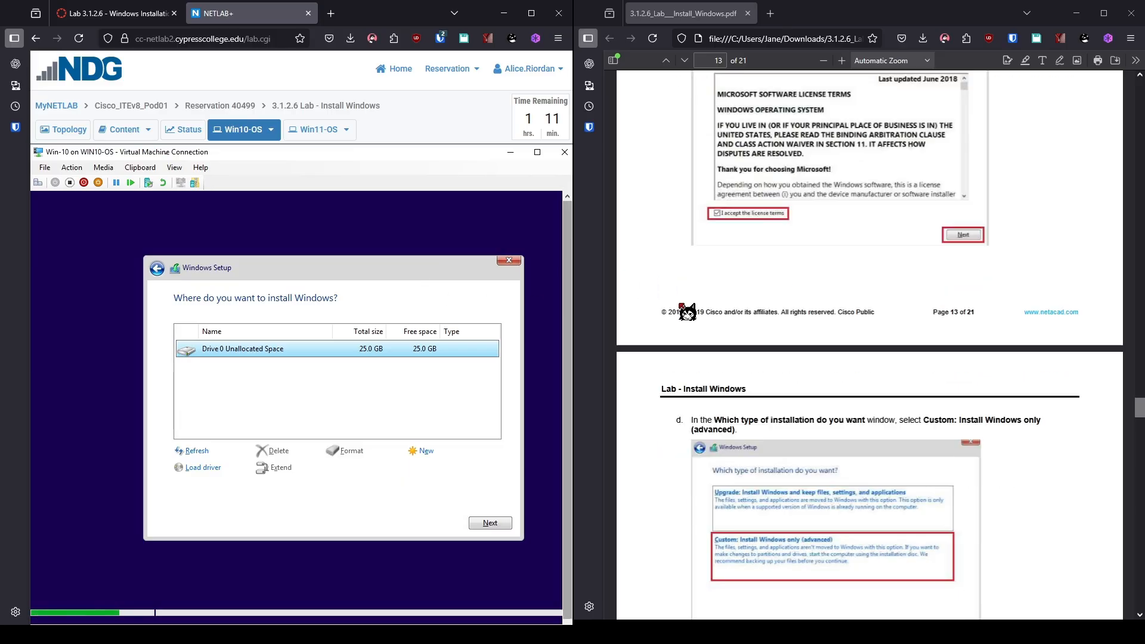
{"action": "scroll", "coordinate": [687, 312], "scroll_direction": "down", "scroll_amount": 3}
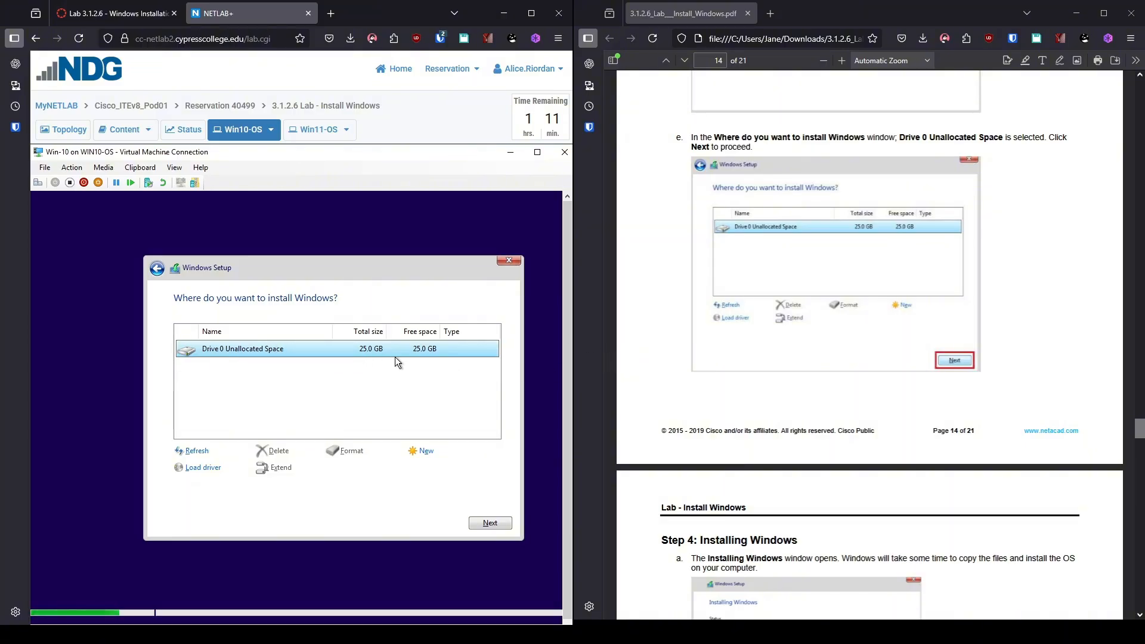
{"action": "left_click", "coordinate": [490, 523]}
Wait while Windows installs and the VM reboots to the Getting ready screen.
{"action": "scroll", "coordinate": [778, 416], "scroll_direction": "down", "scroll_amount": 5}
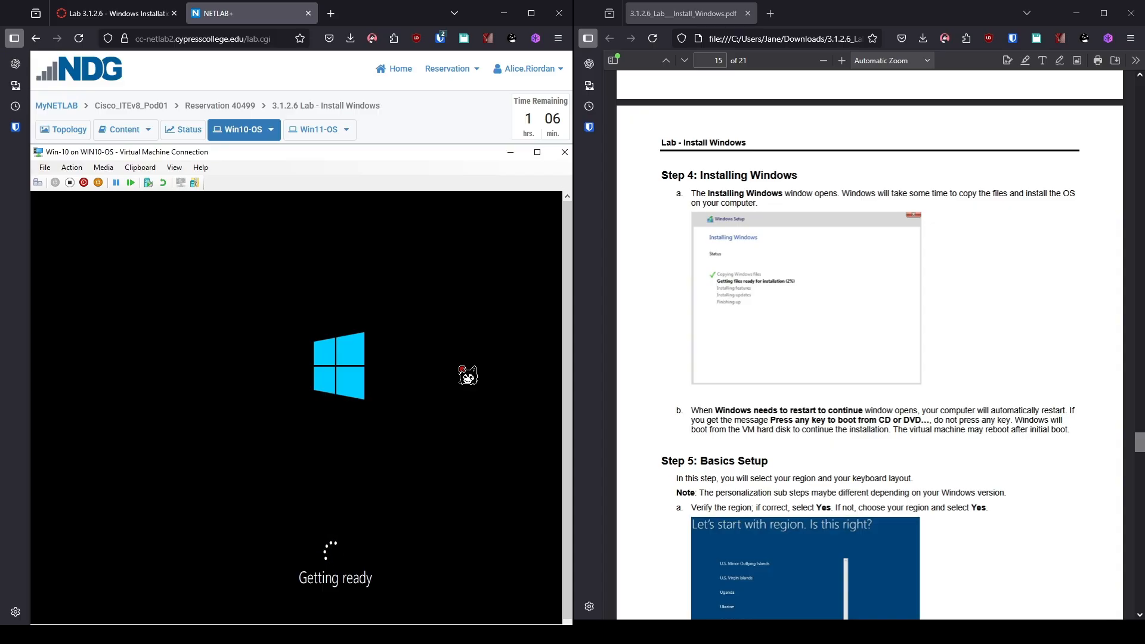
Scroll the console view while setup advances to the region page showing United States.
{"action": "scroll", "coordinate": [946, 493], "scroll_direction": "down", "scroll_amount": 8}
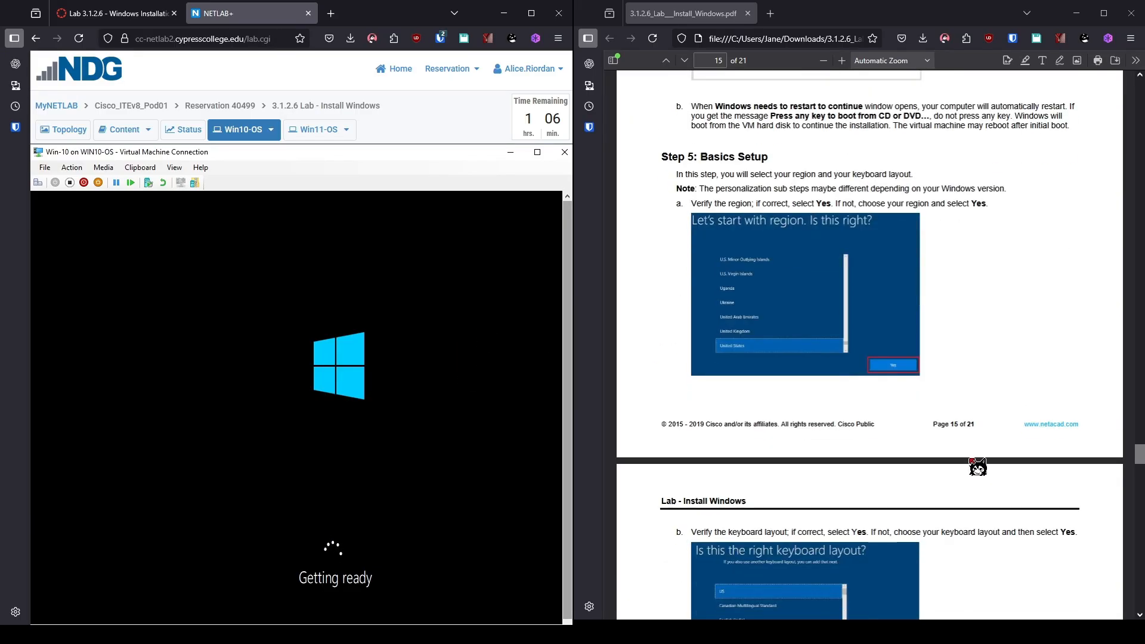
{"action": "scroll", "coordinate": [975, 451], "scroll_direction": "down", "scroll_amount": 15}
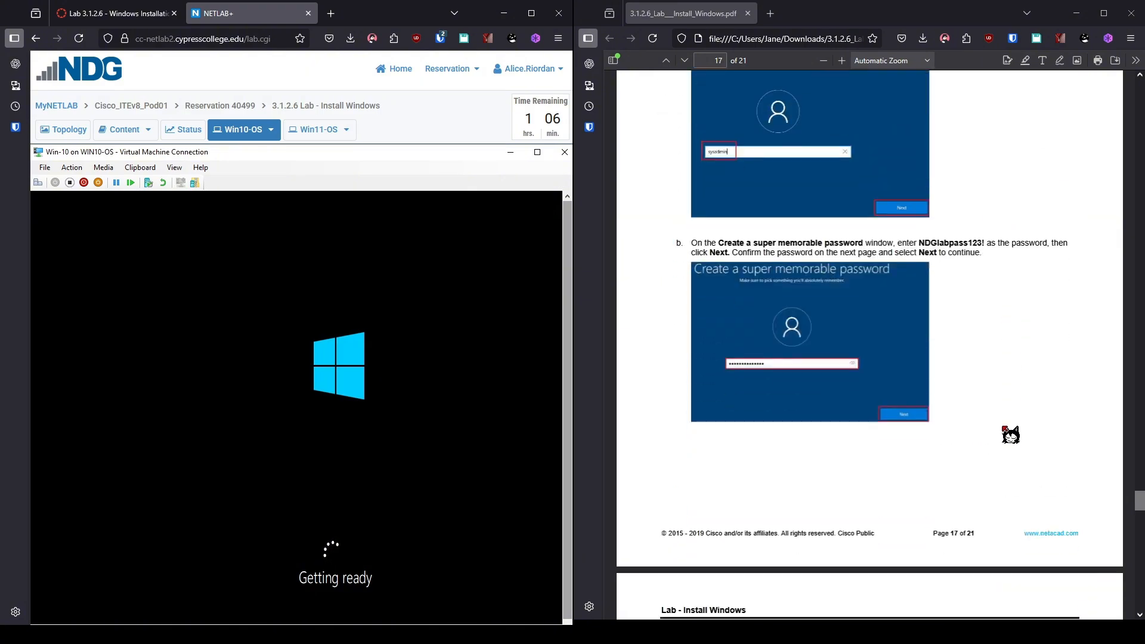
{"action": "scroll", "coordinate": [1010, 434], "scroll_direction": "down", "scroll_amount": 8}
{"action": "scroll", "coordinate": [1022, 417], "scroll_direction": "up", "scroll_amount": 15}
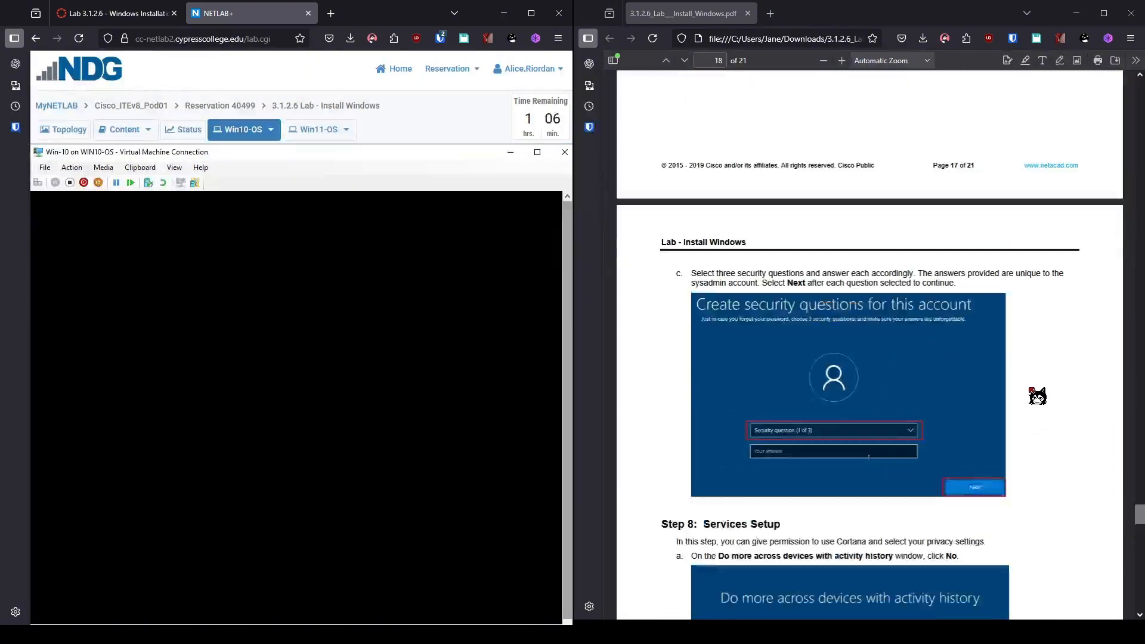
{"action": "scroll", "coordinate": [1044, 391], "scroll_direction": "up", "scroll_amount": 10}
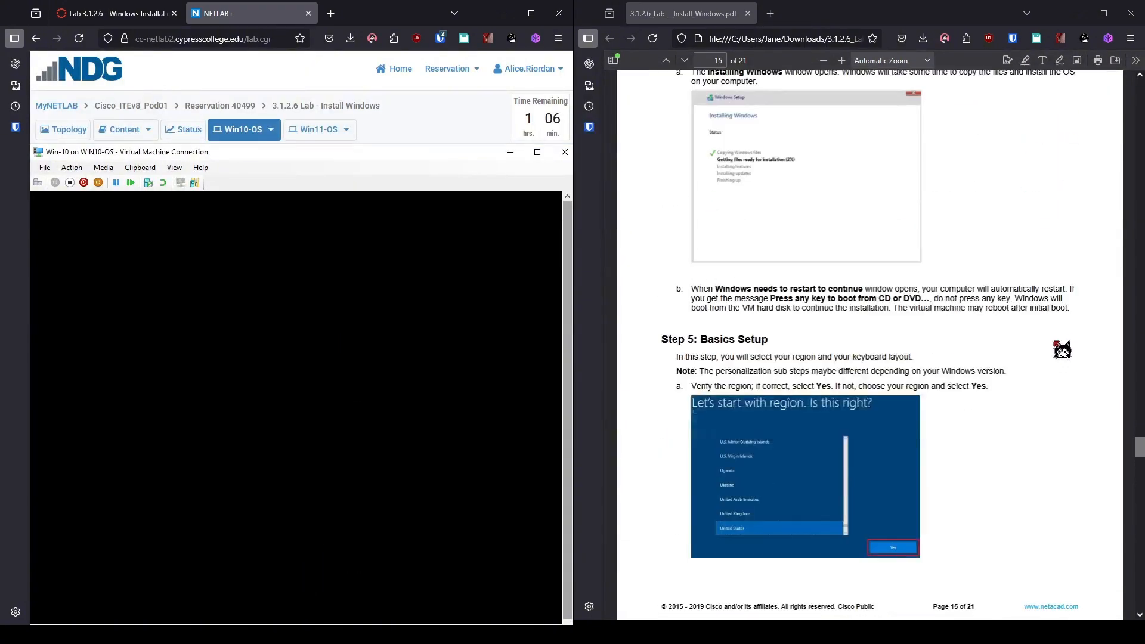
{"action": "scroll", "coordinate": [1052, 365], "scroll_direction": "up", "scroll_amount": 4}
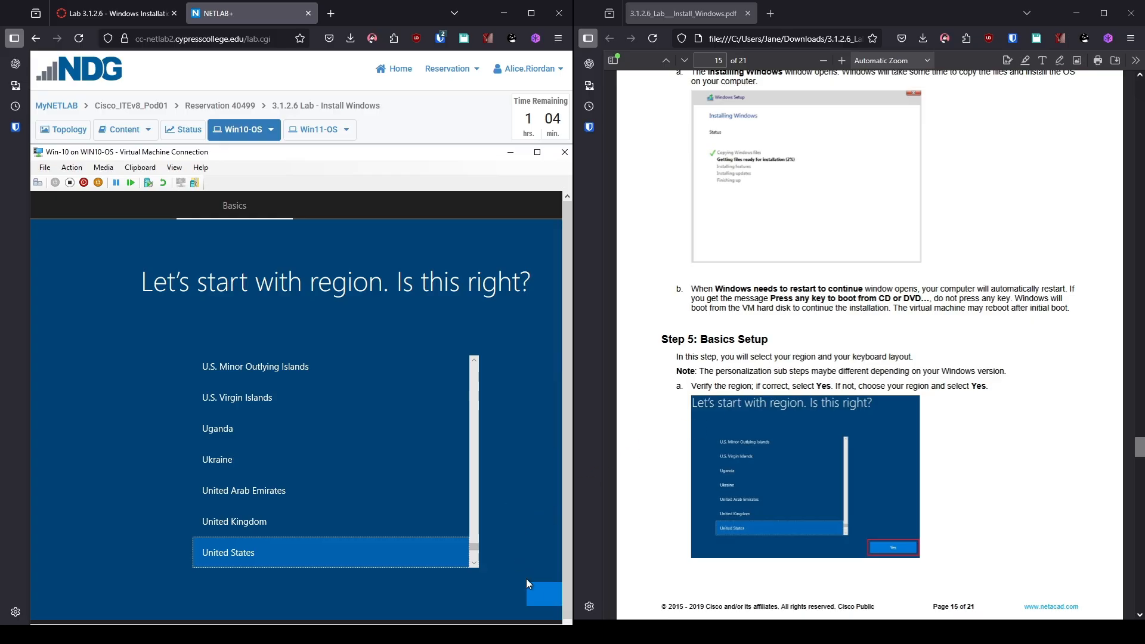
Confirm United States region and US keyboard layout, skipping a second layout.
{"action": "left_click", "coordinate": [536, 592]}
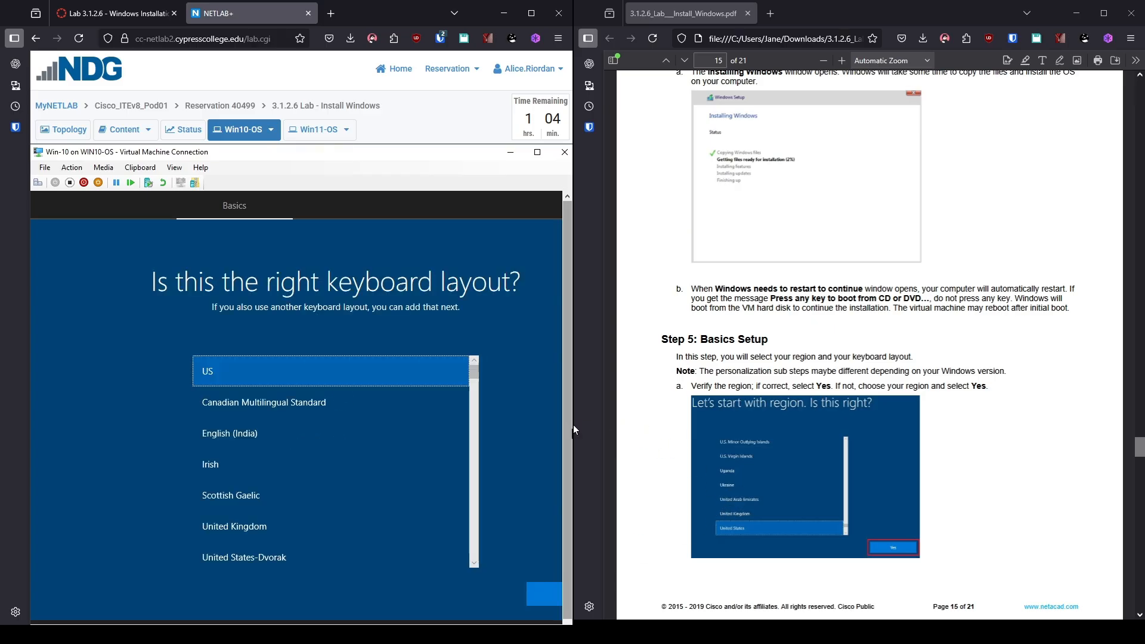
{"action": "left_click_drag", "start_coordinate": [574, 430], "coordinate": [613, 439]}
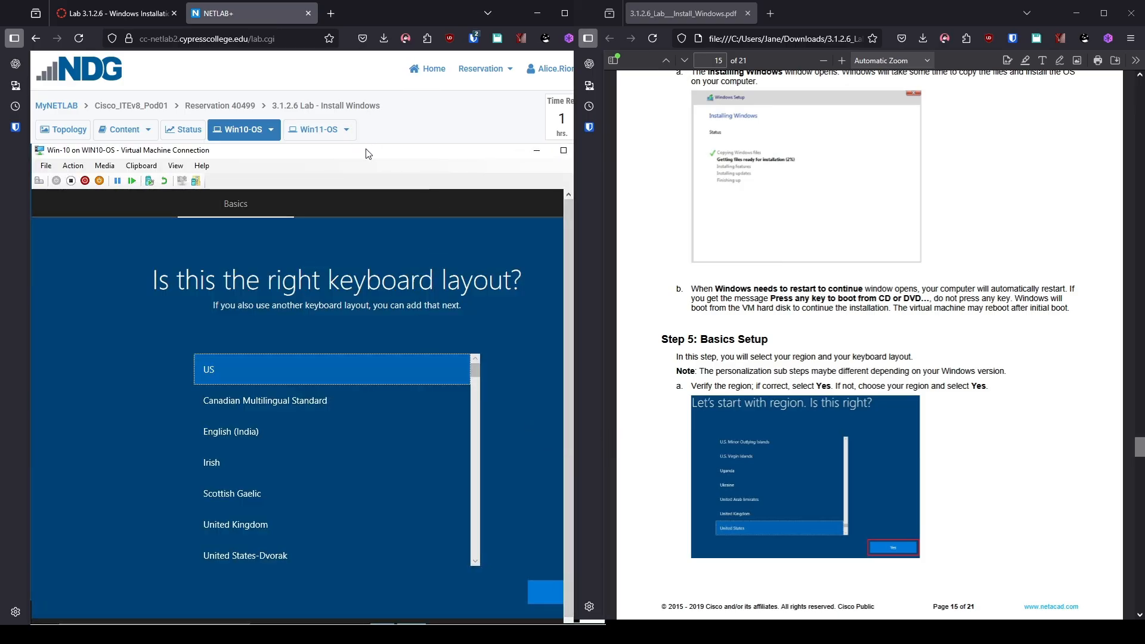
{"action": "mouse_move", "coordinate": [368, 151]}
{"action": "left_mouse_down"}
{"action": "mouse_move", "coordinate": [389, 147]}
{"action": "mouse_move", "coordinate": [371, 137]}
{"action": "mouse_move", "coordinate": [367, 152]}
{"action": "left_mouse_up"}
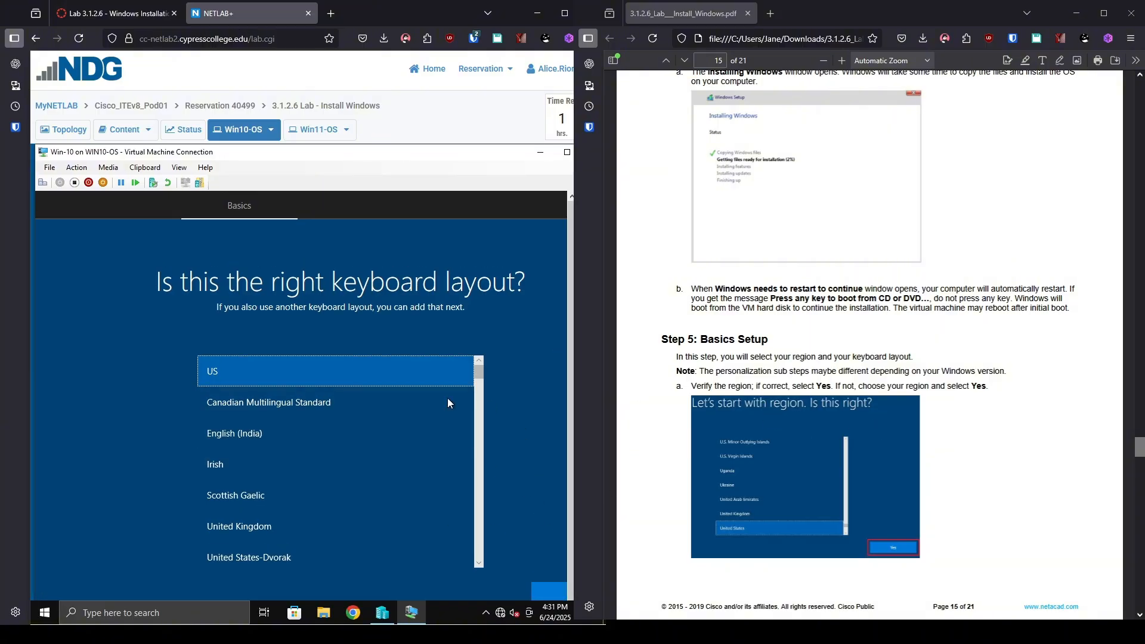
{"action": "left_click", "coordinate": [549, 595]}
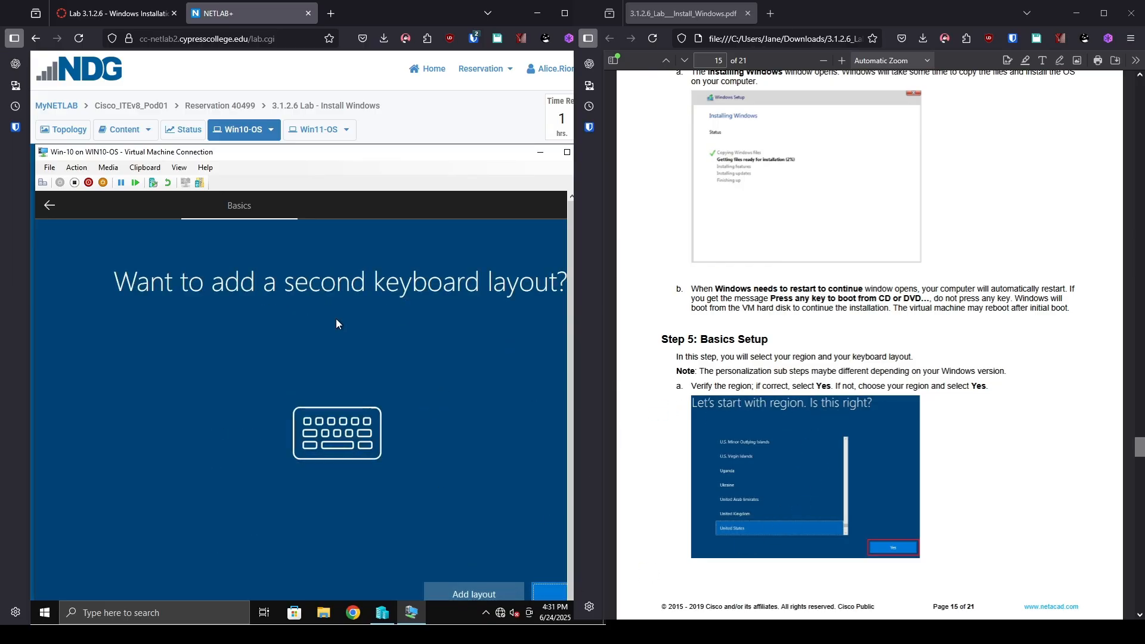
{"action": "left_click", "coordinate": [549, 593]}
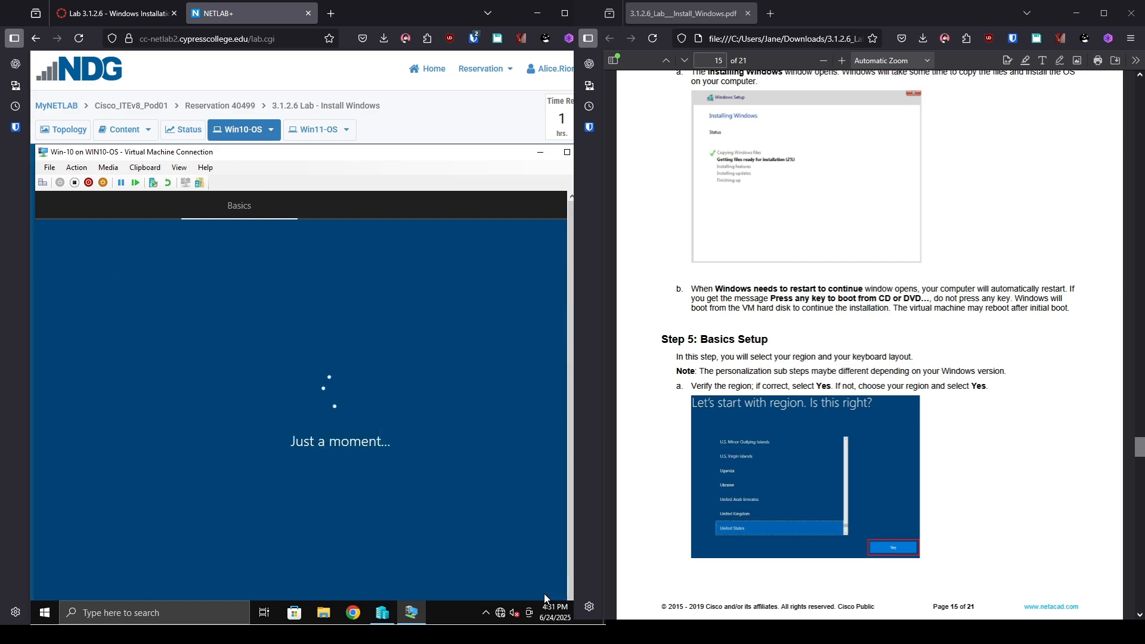
{"action": "scroll", "coordinate": [858, 452], "scroll_direction": "down", "scroll_amount": 15}
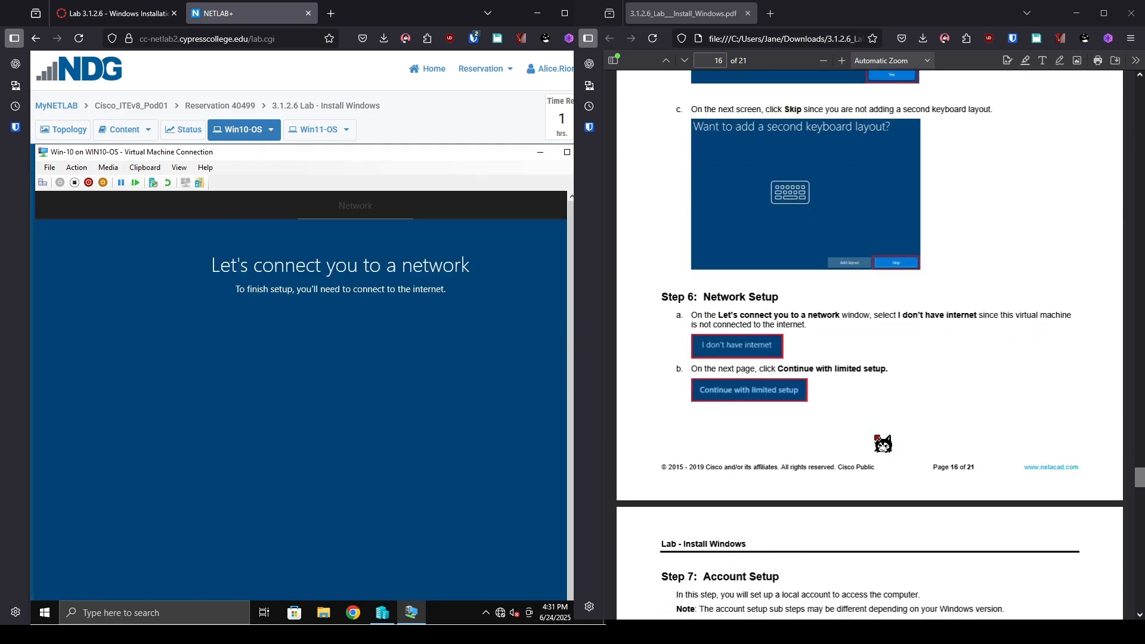
{"action": "scroll", "coordinate": [882, 442], "scroll_direction": "down", "scroll_amount": 2}
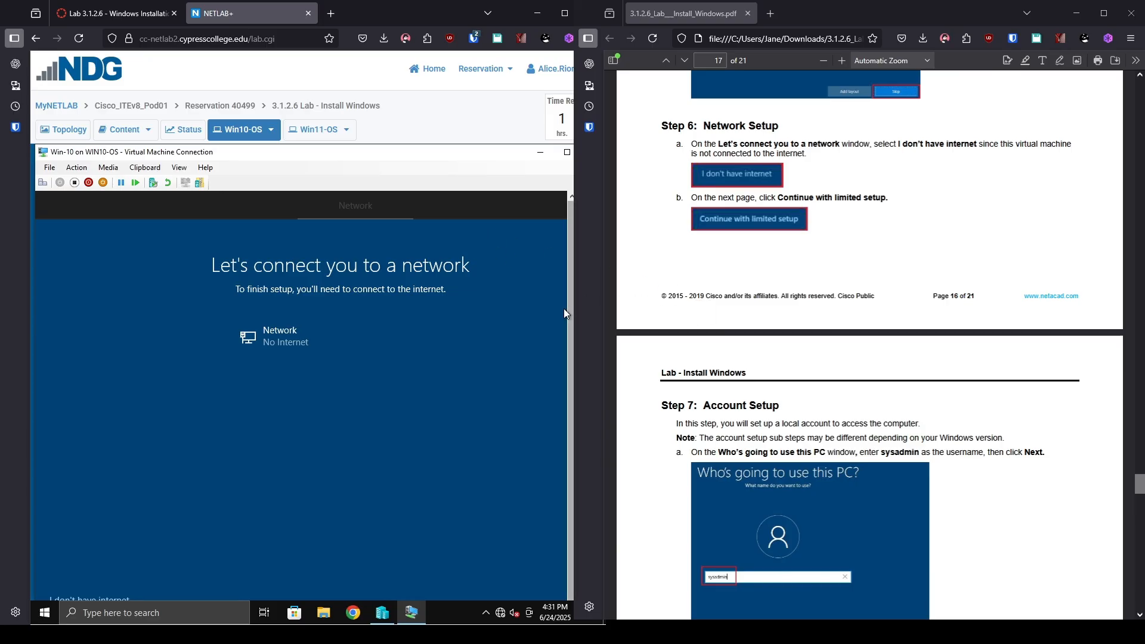
Choose 'I don't have internet', then 'Continue with limited setup' to skip networking.
{"action": "scroll", "coordinate": [570, 340], "scroll_direction": "down", "scroll_amount": 1}
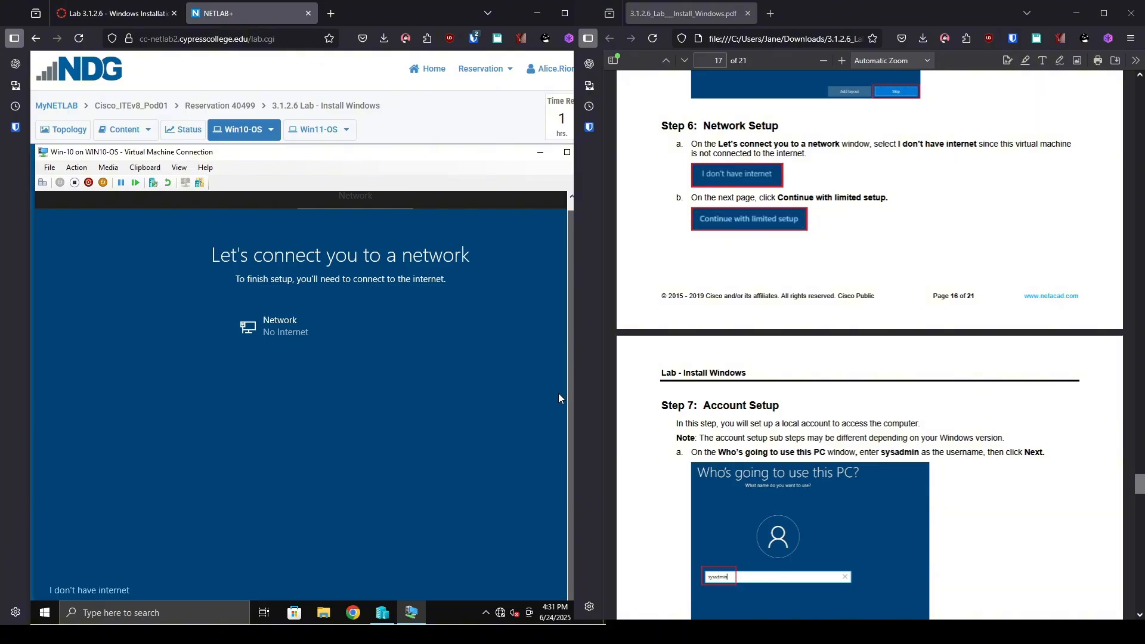
{"action": "left_click", "coordinate": [92, 592]}
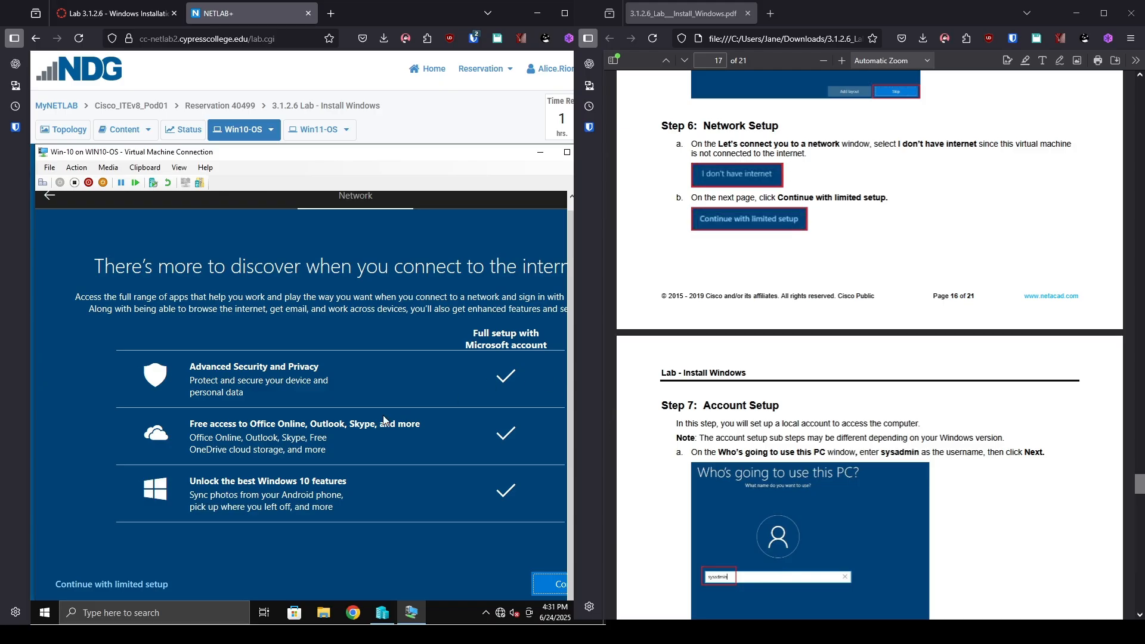
{"action": "left_click", "coordinate": [84, 583]}
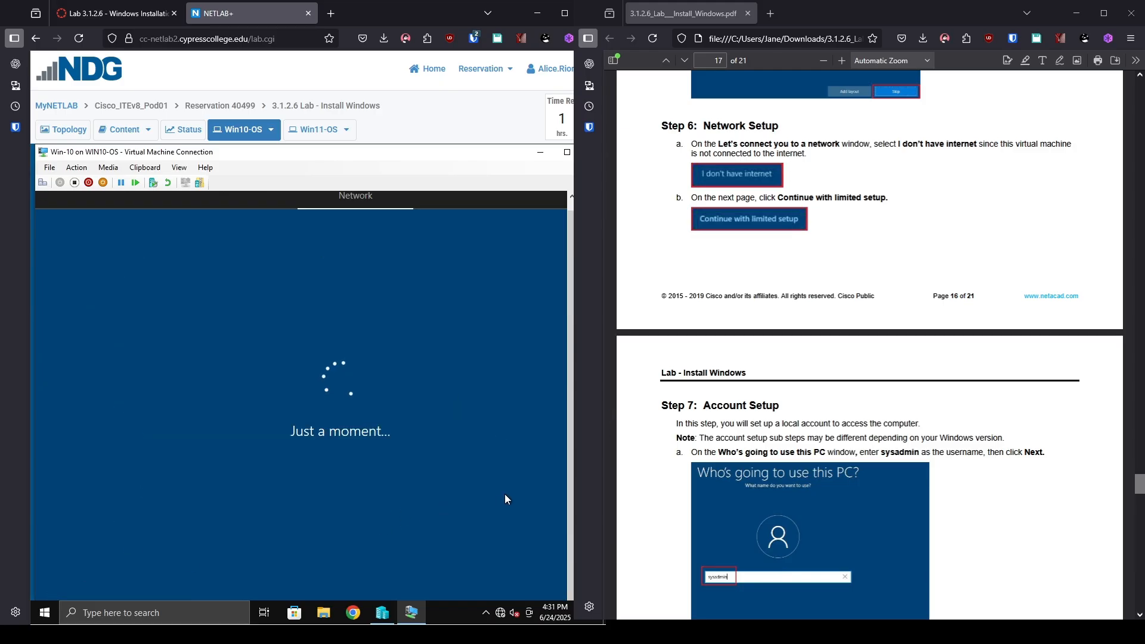
{"action": "scroll", "coordinate": [870, 511], "scroll_direction": "down", "scroll_amount": 6}
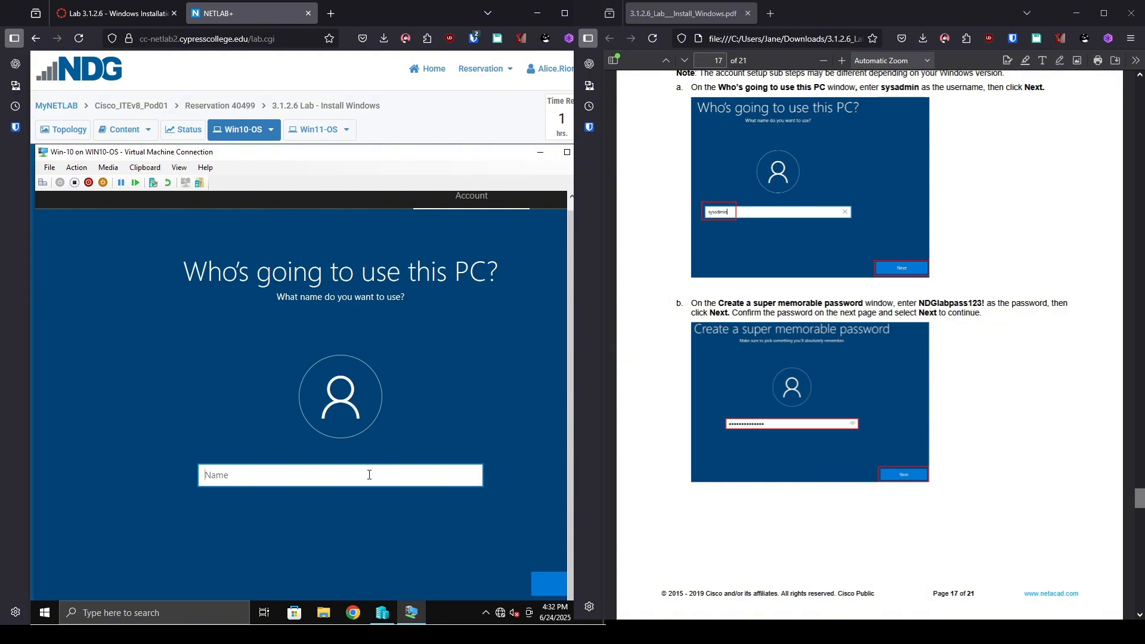
Name the local account 'sysadmin', then enter the lab password and retype it to confirm.
{"action": "type", "text": "sysadmin"}
{"action": "left_click", "coordinate": [545, 586]}
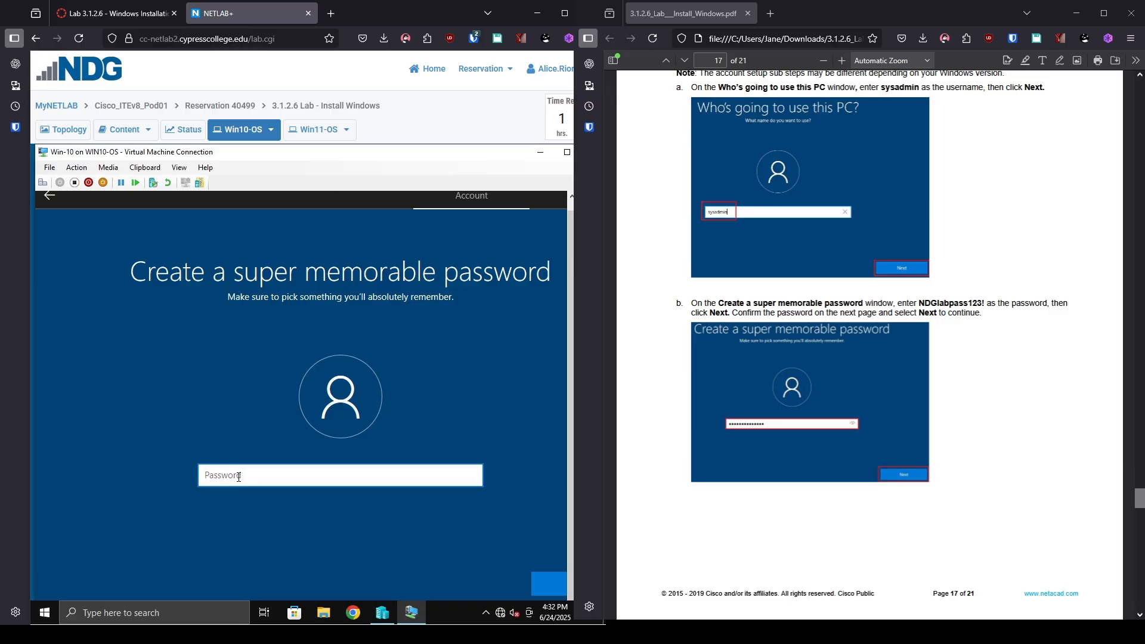
{"action": "type", "text": "NDGlabpass123!"}
{"action": "key", "text": "Return"}
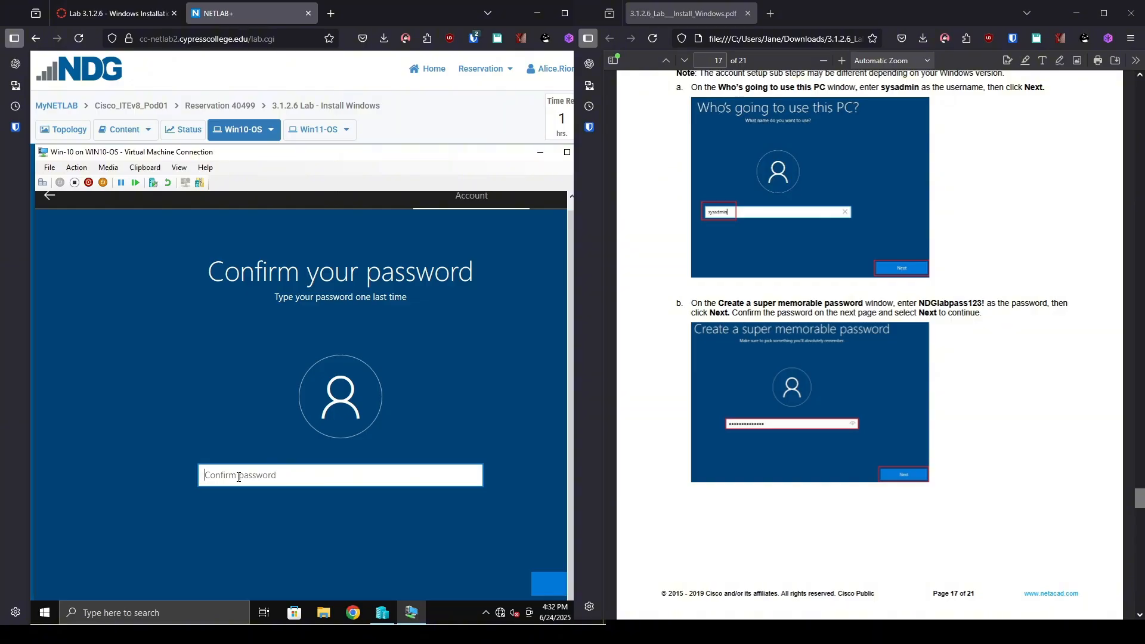
{"action": "type", "text": "NDGlabpass123!"}
Confirm the password, then answer the first security question about the first pet's name.
{"action": "key", "text": "Return"}
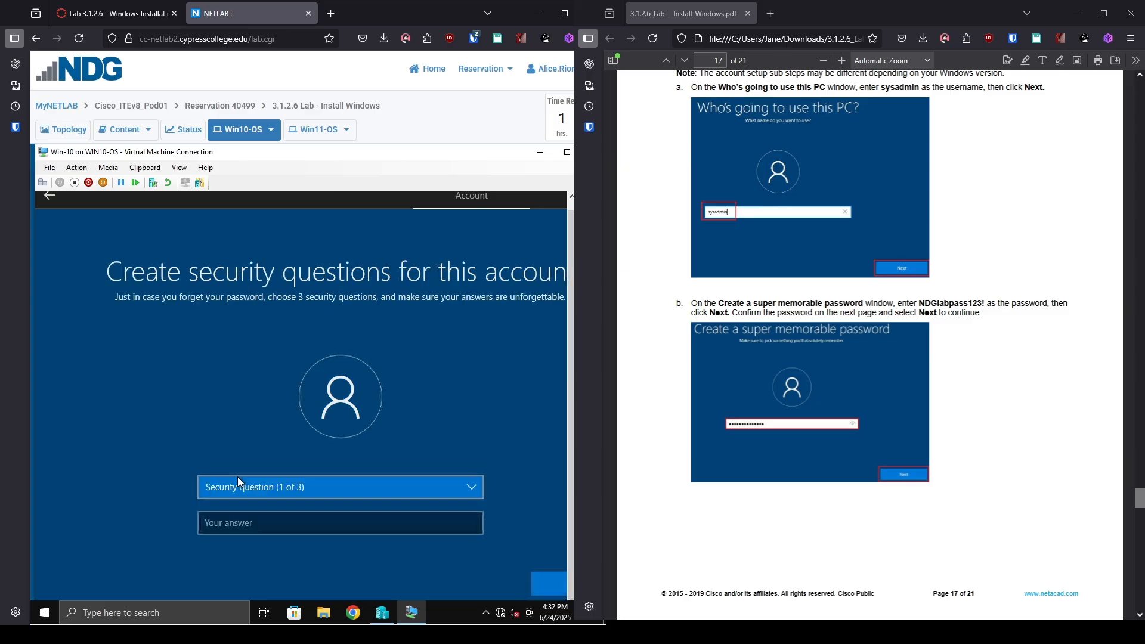
{"action": "scroll", "coordinate": [868, 339], "scroll_direction": "down", "scroll_amount": 10}
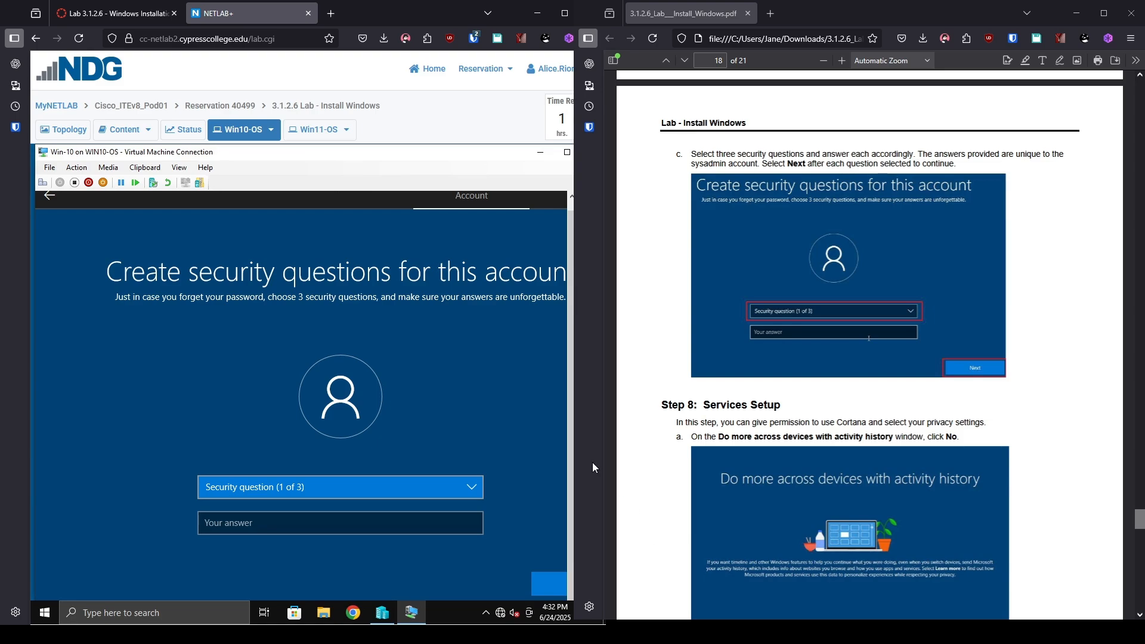
{"action": "left_click", "coordinate": [468, 489]}
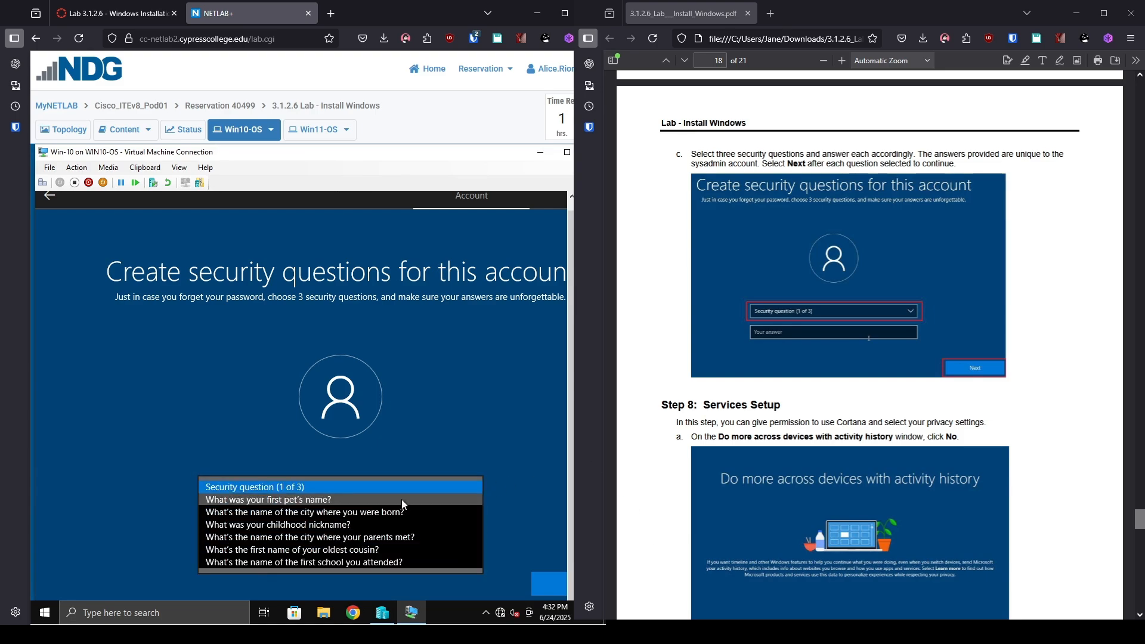
{"action": "left_click", "coordinate": [402, 499]}
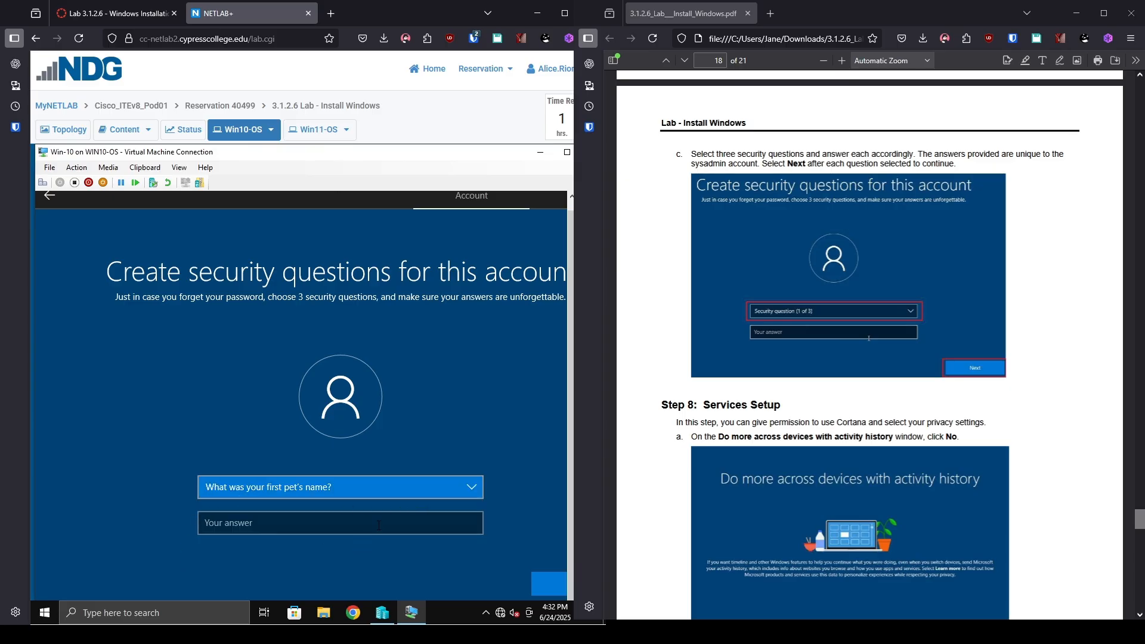
{"action": "left_click", "coordinate": [369, 530]}
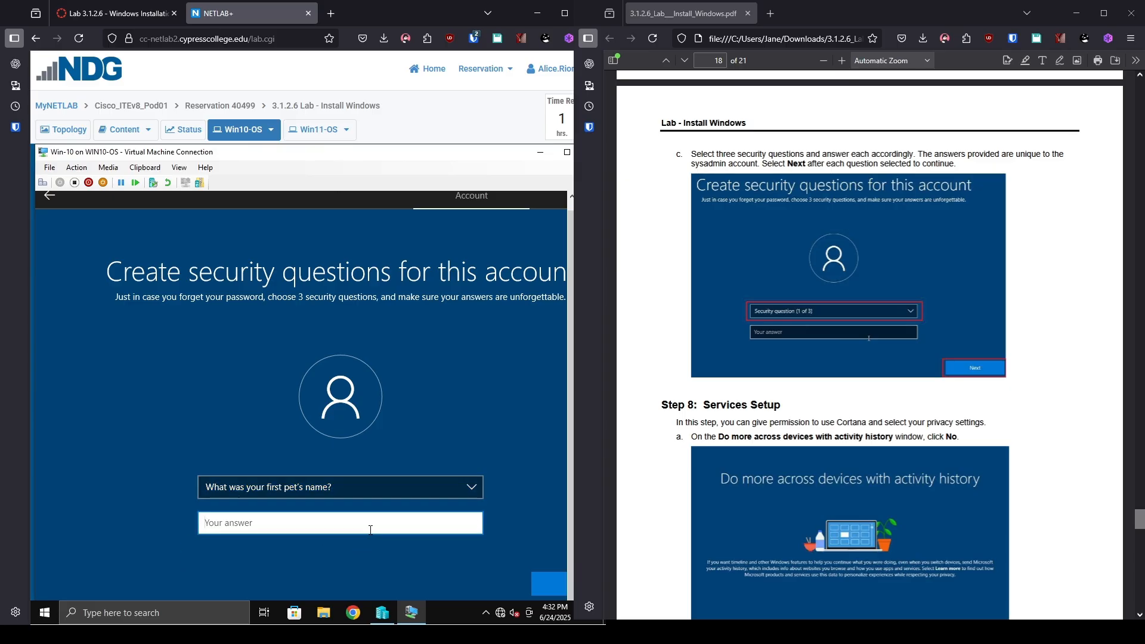
{"action": "type", "text": "Brownie"}
{"action": "left_click", "coordinate": [540, 584]}
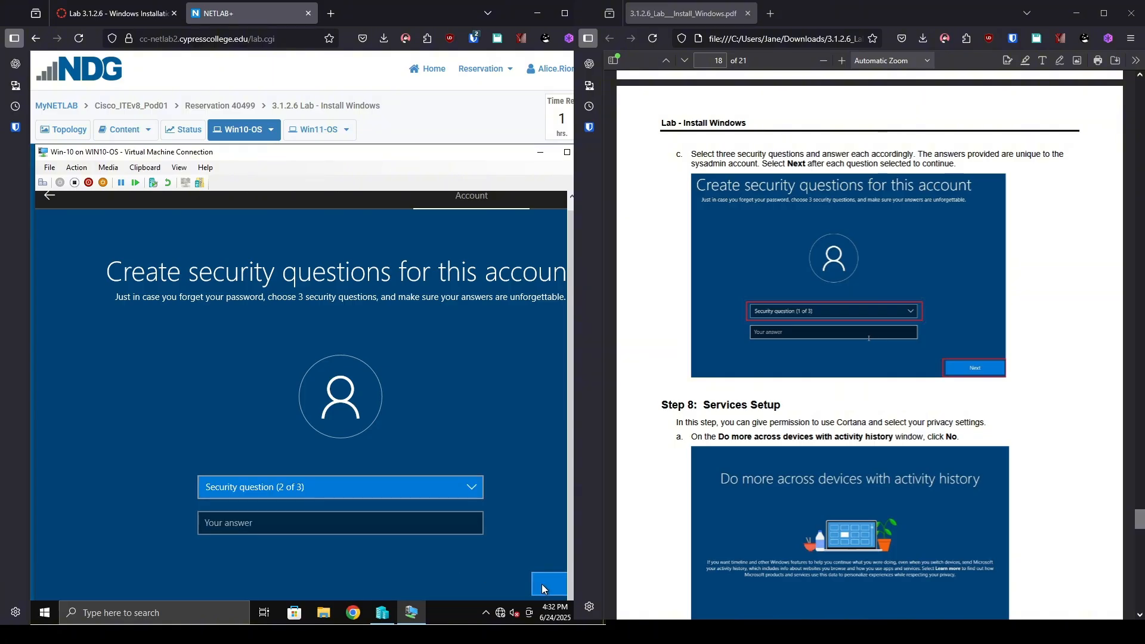
Answer the second security question, the city where you were born.
{"action": "left_click", "coordinate": [389, 484]}
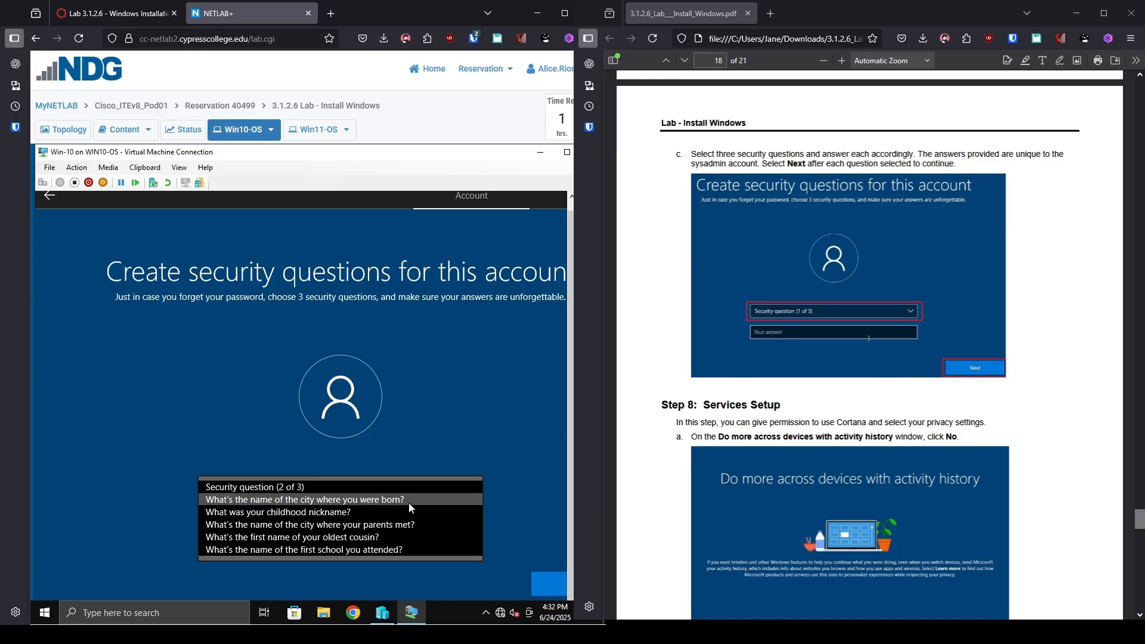
{"action": "left_click", "coordinate": [385, 500]}
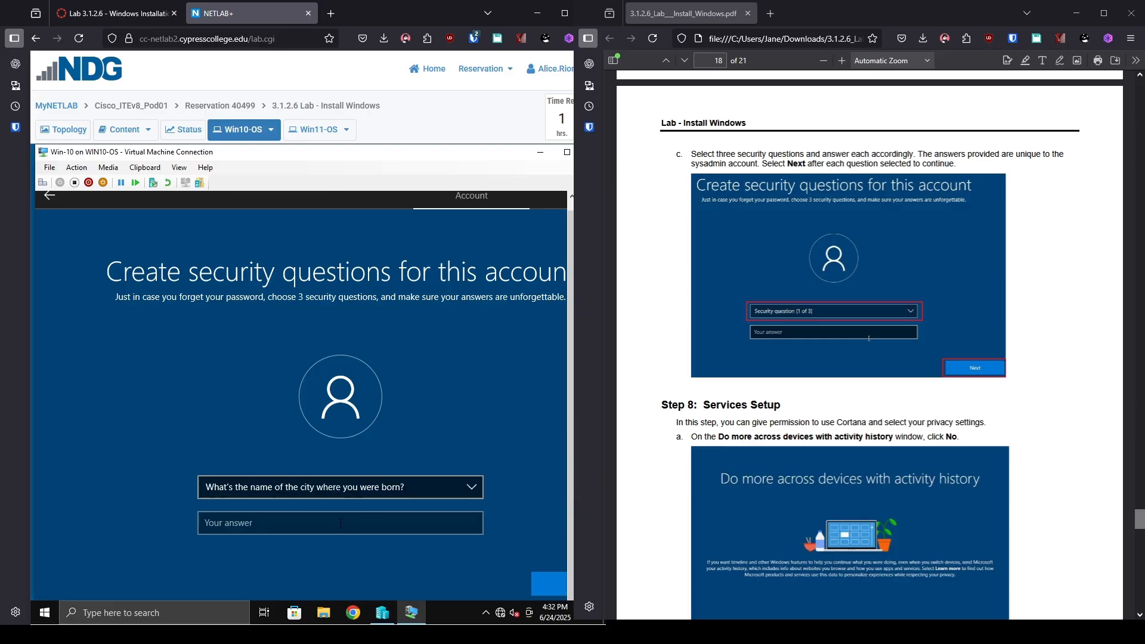
{"action": "type", "text": "Middlesex"}
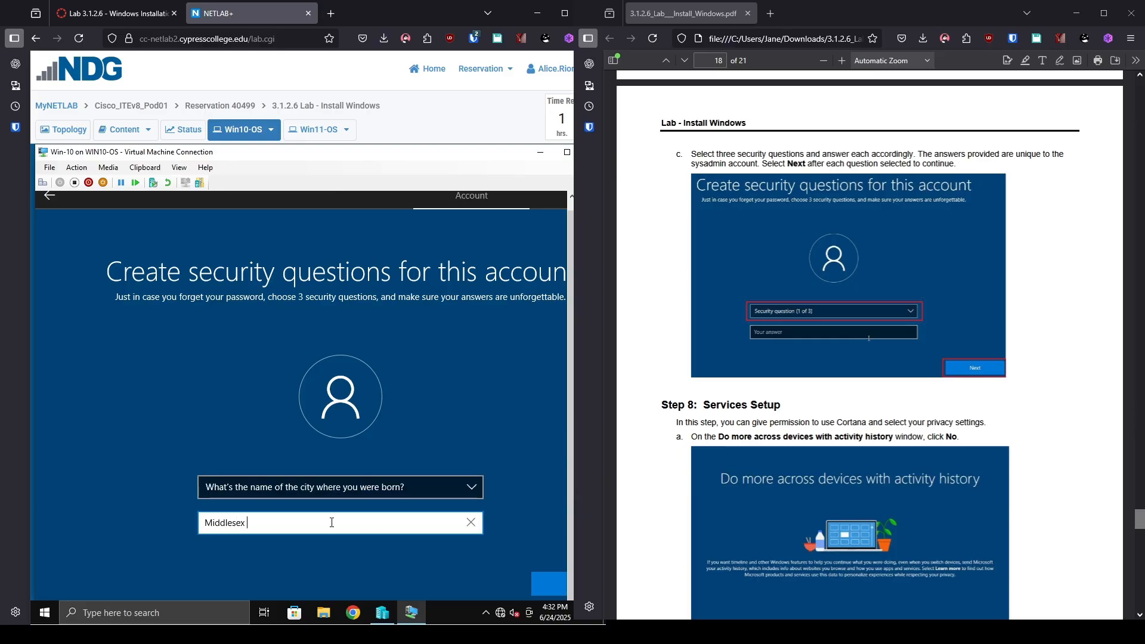
{"action": "type", "text": " l"}
{"action": "type", "text": "L"}
{"action": "left_click", "coordinate": [546, 588]}
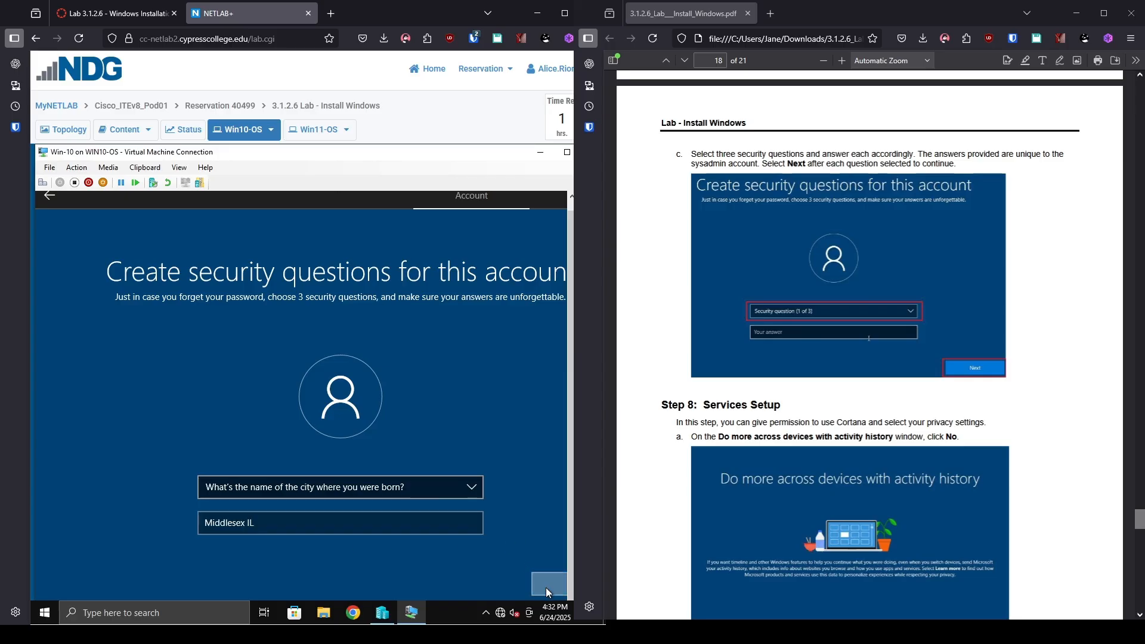
Choose the childhood nickname question as the third and enter its answer.
{"action": "left_click", "coordinate": [385, 498]}
{"action": "left_click", "coordinate": [385, 492]}
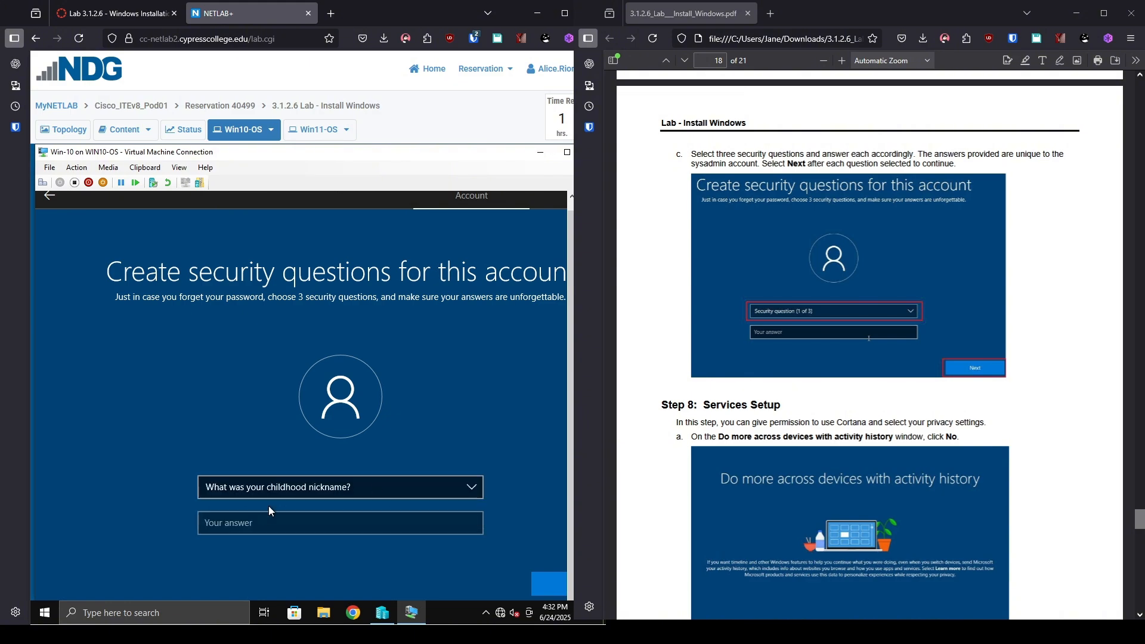
{"action": "left_click", "coordinate": [258, 527]}
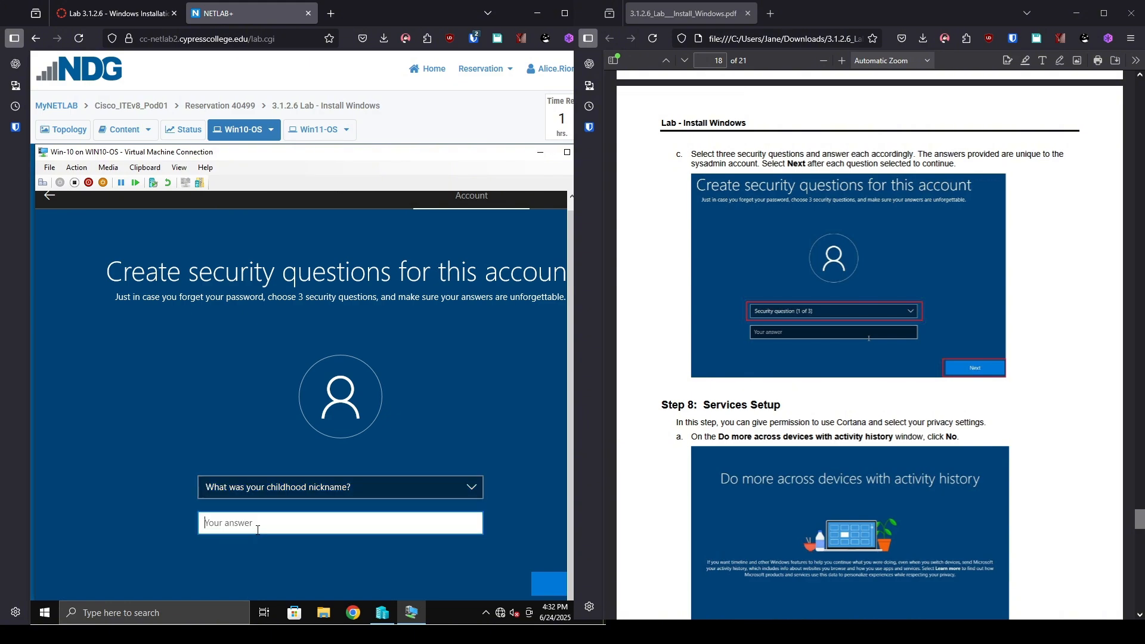
{"action": "type", "text": "Cool Guy"}
Submit the last security answer, then decline activity history sharing and Cortana.
{"action": "left_click", "coordinate": [546, 583]}
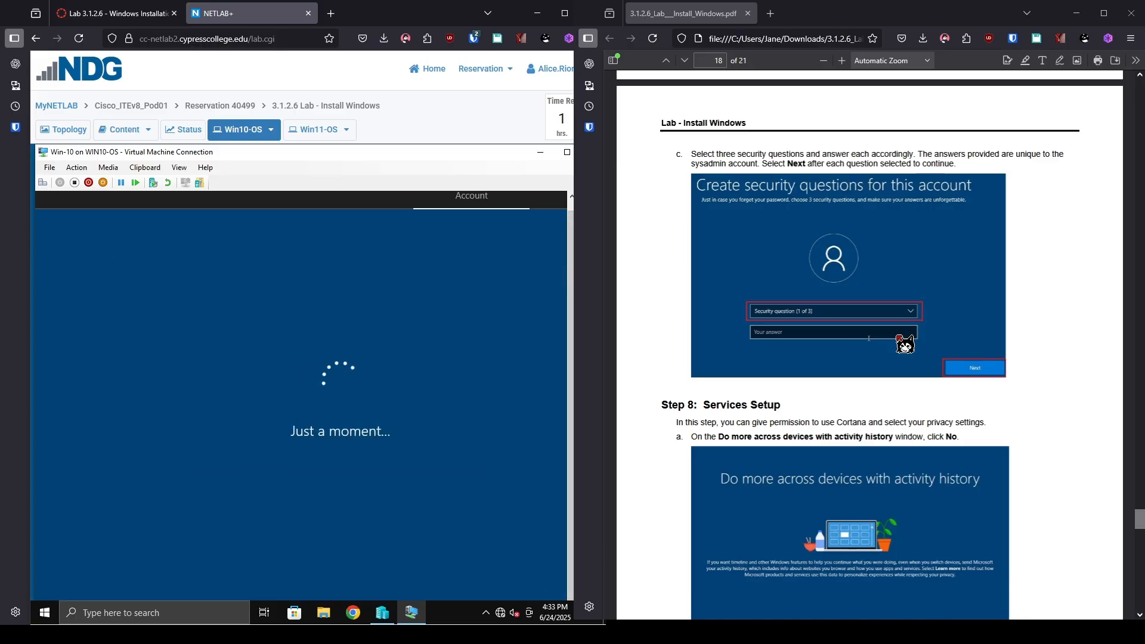
{"action": "scroll", "coordinate": [905, 345], "scroll_direction": "down", "scroll_amount": 4}
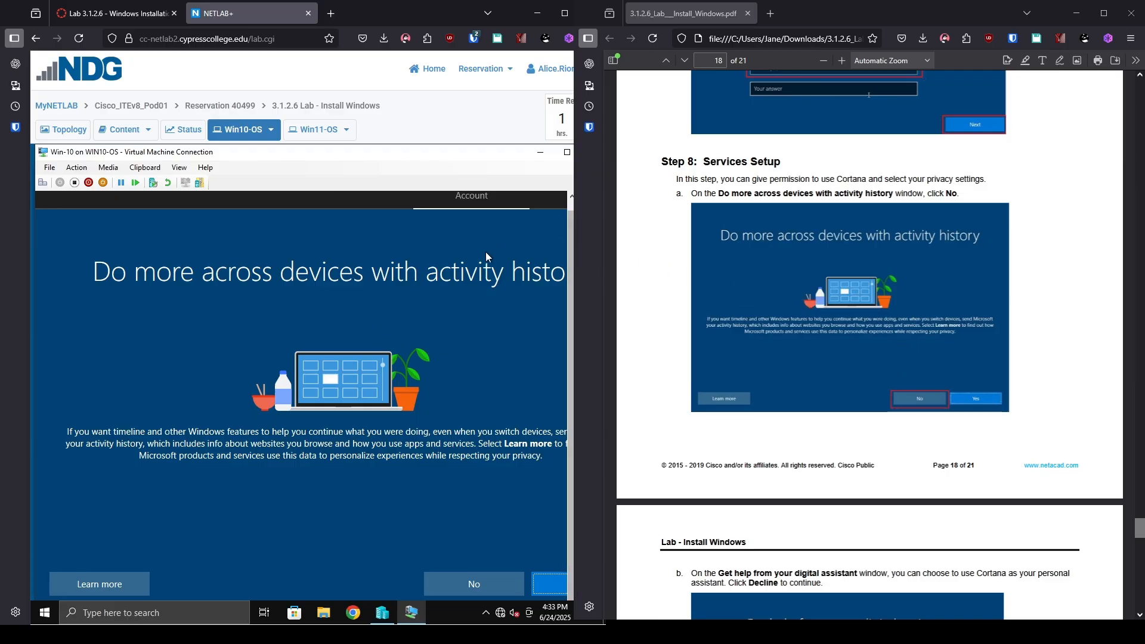
{"action": "left_click", "coordinate": [471, 585]}
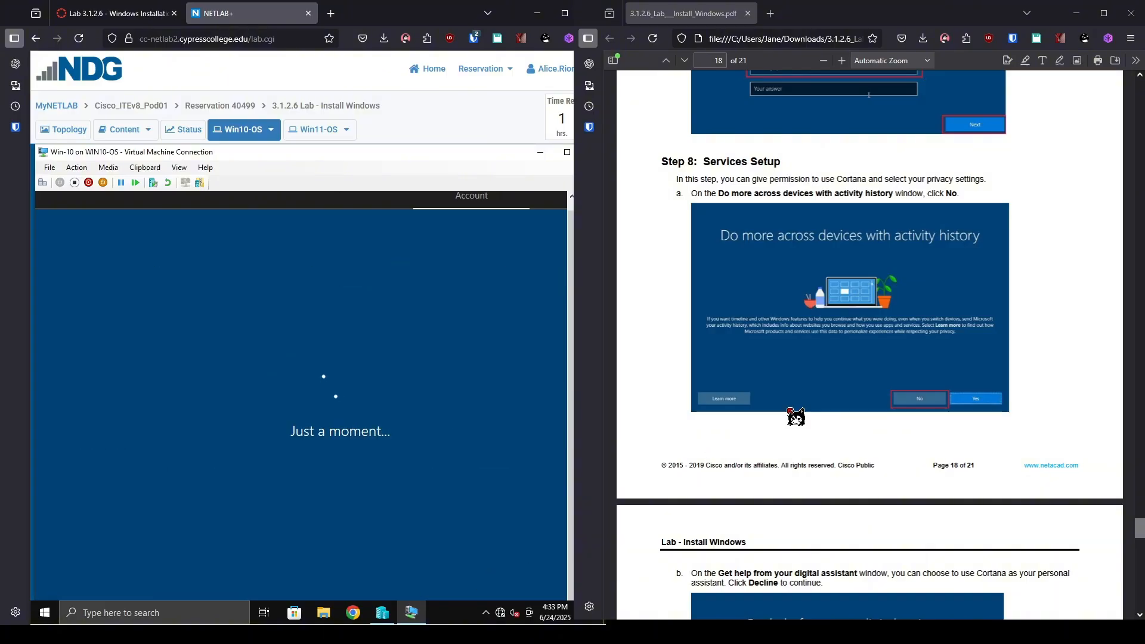
{"action": "scroll", "coordinate": [799, 411], "scroll_direction": "down", "scroll_amount": 4}
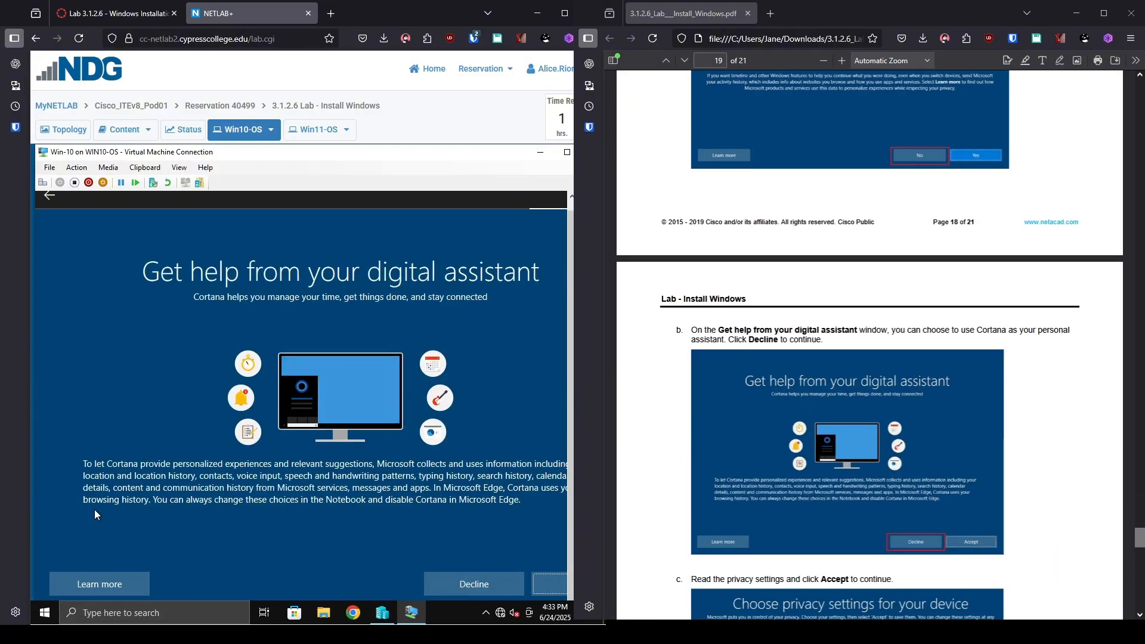
{"action": "left_click", "coordinate": [435, 582]}
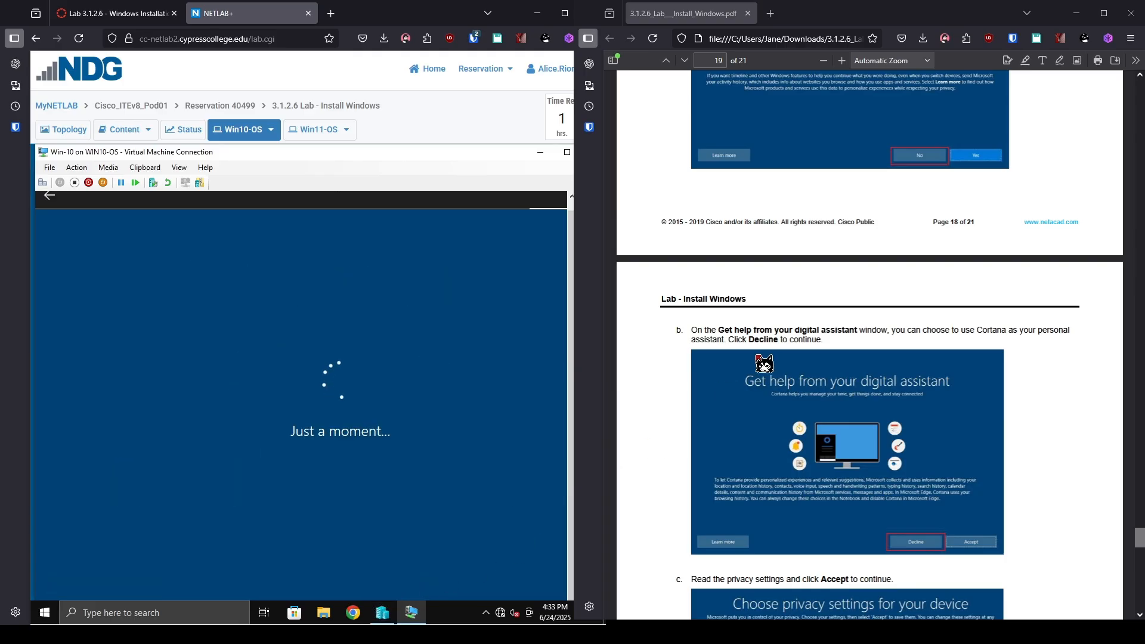
Turn off Find my device, inking and typing data sharing, and the advertising ID.
{"action": "scroll", "coordinate": [541, 408], "scroll_direction": "down", "scroll_amount": 2}
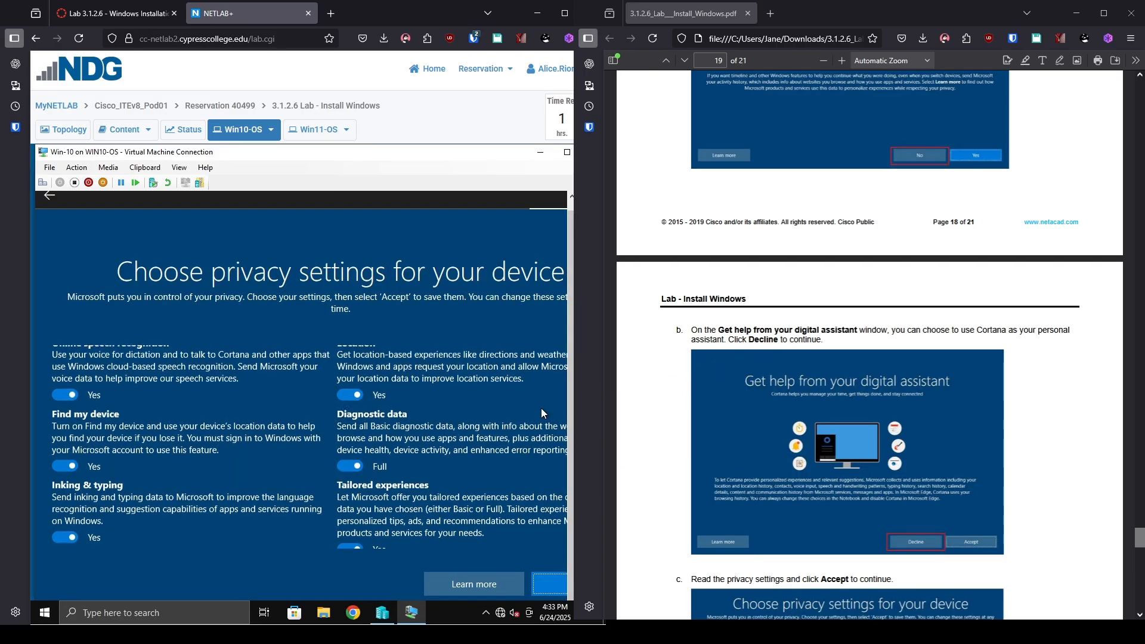
{"action": "scroll", "coordinate": [541, 417], "scroll_direction": "up", "scroll_amount": 2}
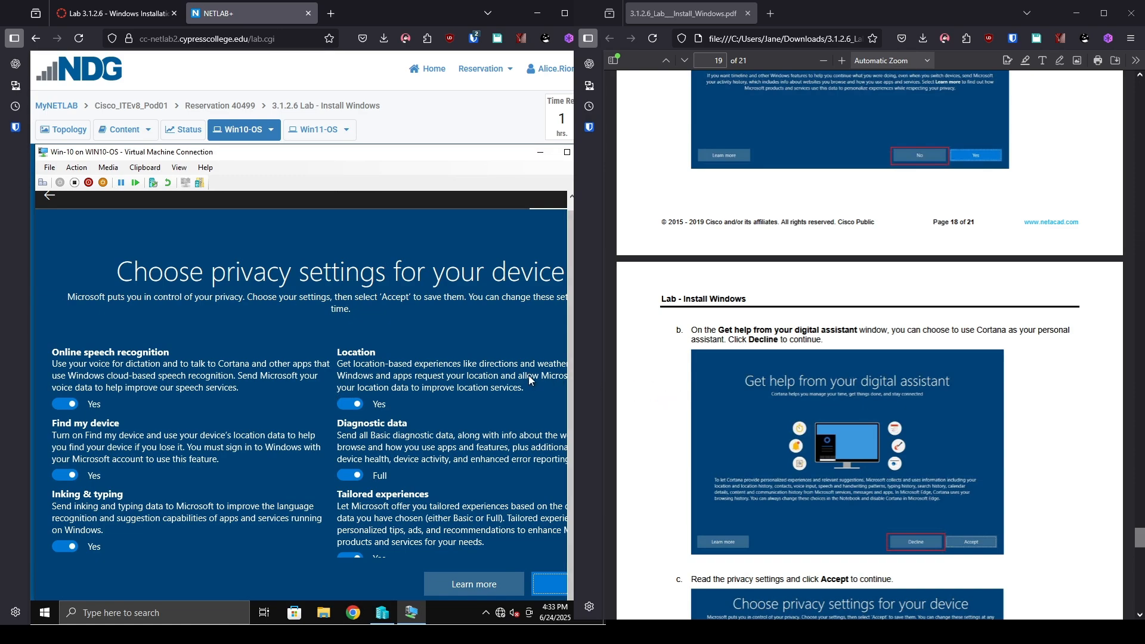
{"action": "scroll", "coordinate": [275, 417], "scroll_direction": "down", "scroll_amount": 1}
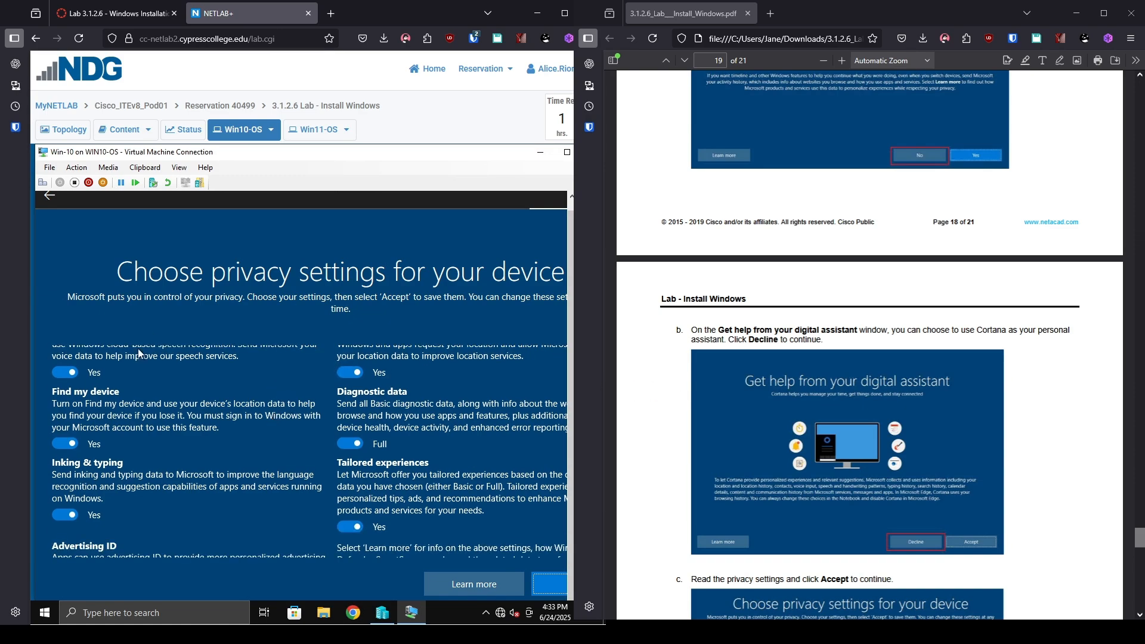
{"action": "left_click", "coordinate": [64, 444]}
{"action": "scroll", "coordinate": [72, 471], "scroll_direction": "down", "scroll_amount": 1}
{"action": "left_click", "coordinate": [73, 475]}
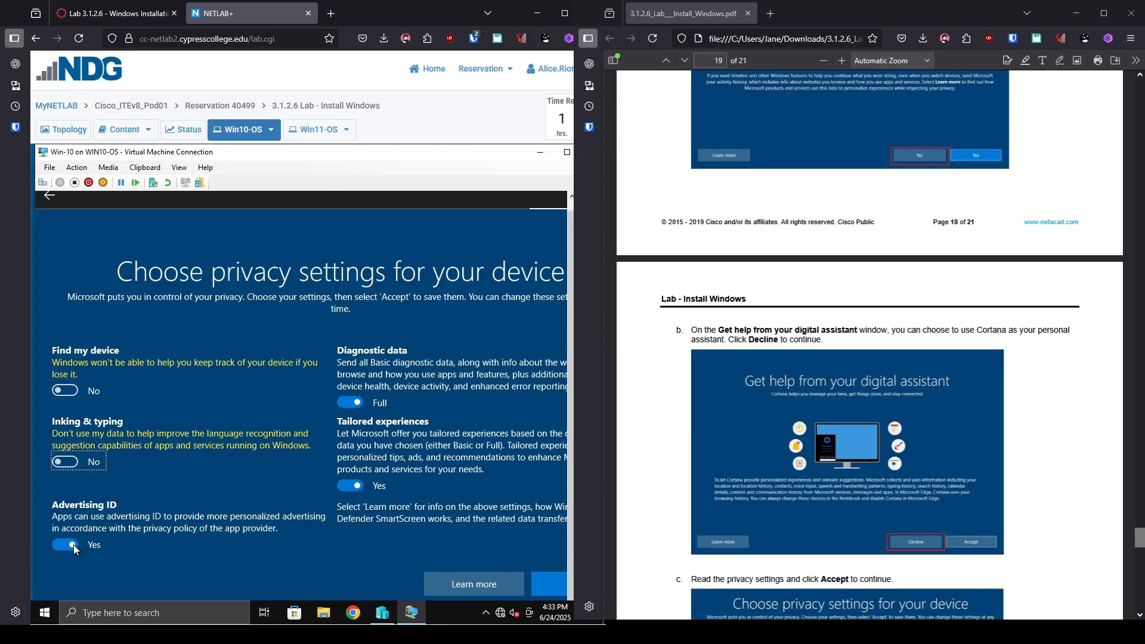
{"action": "left_click", "coordinate": [66, 545]}
Turn off tailored experiences and location, set diagnostic data to Basic, and accept.
{"action": "left_click", "coordinate": [350, 485]}
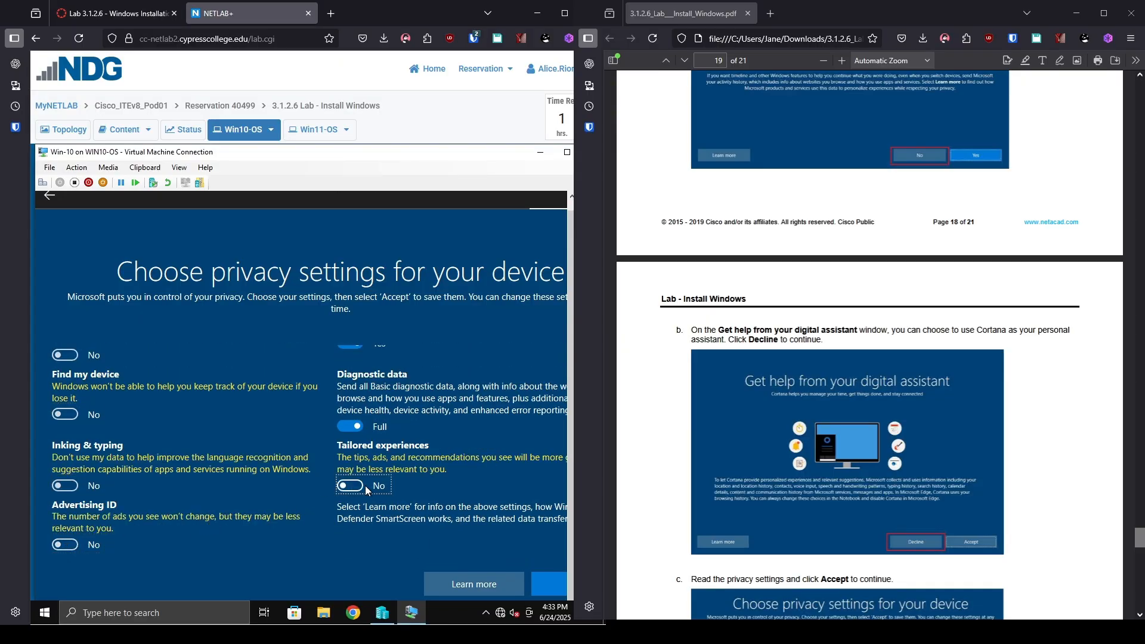
{"action": "scroll", "coordinate": [350, 488], "scroll_direction": "up", "scroll_amount": 1}
{"action": "left_click", "coordinate": [352, 488]}
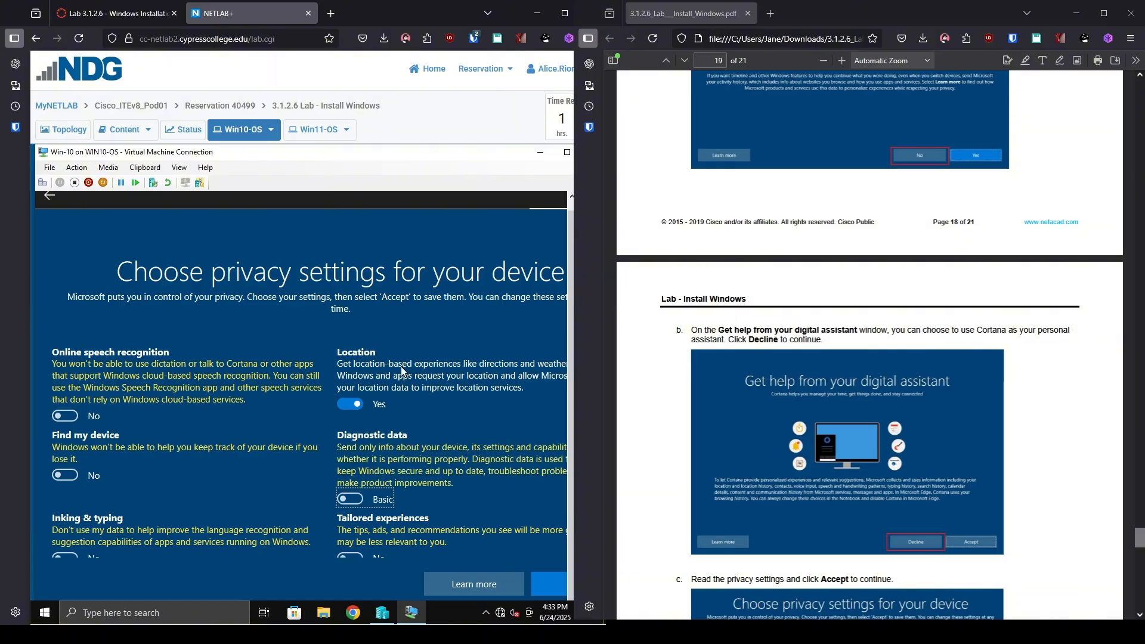
{"action": "left_click", "coordinate": [361, 403]}
{"action": "scroll", "coordinate": [365, 404], "scroll_direction": "down", "scroll_amount": 1}
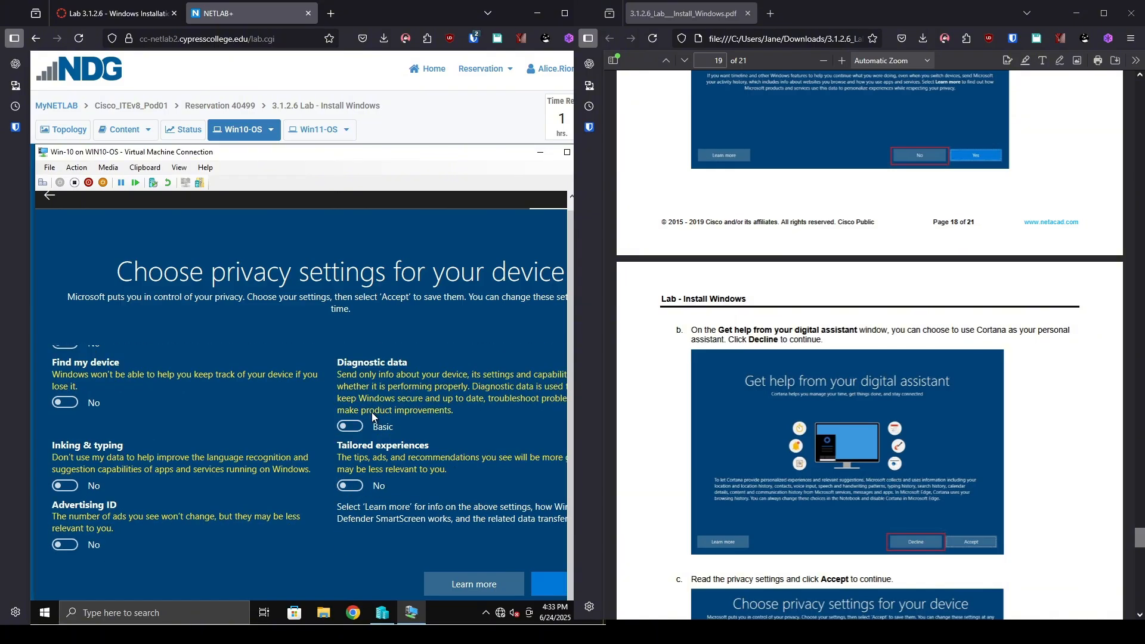
{"action": "left_click", "coordinate": [550, 582]}
{"action": "scroll", "coordinate": [963, 352], "scroll_direction": "down", "scroll_amount": 6}
{"action": "scroll", "coordinate": [977, 362], "scroll_direction": "down", "scroll_amount": 7}
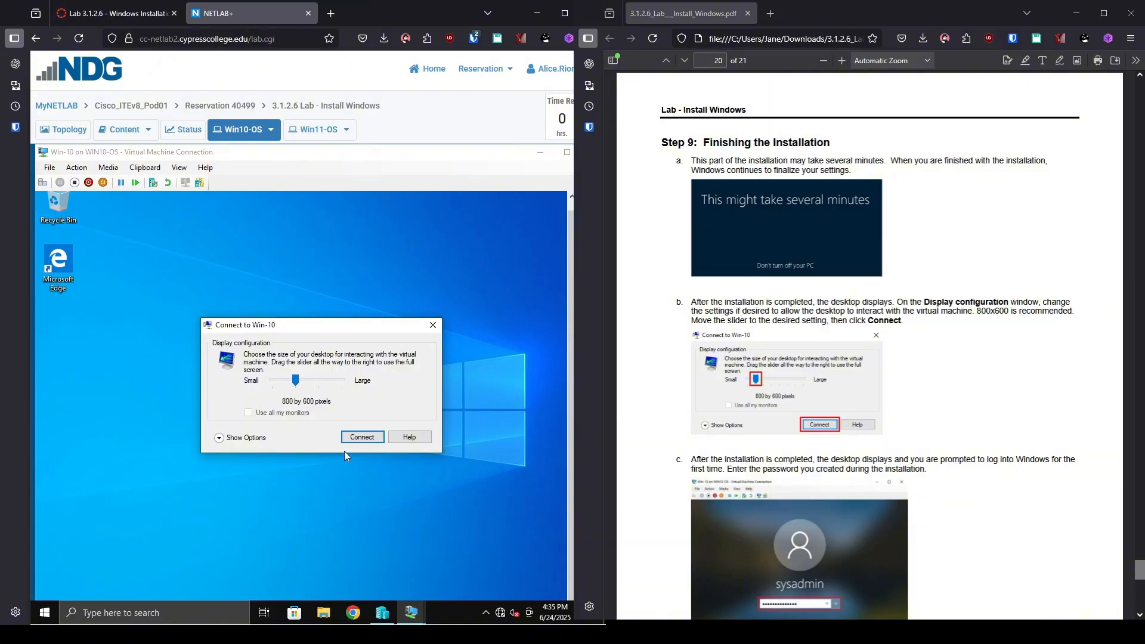
Connect to Win-10 at 800 by 600 and sign in with the sysadmin password.
{"action": "left_click", "coordinate": [371, 442]}
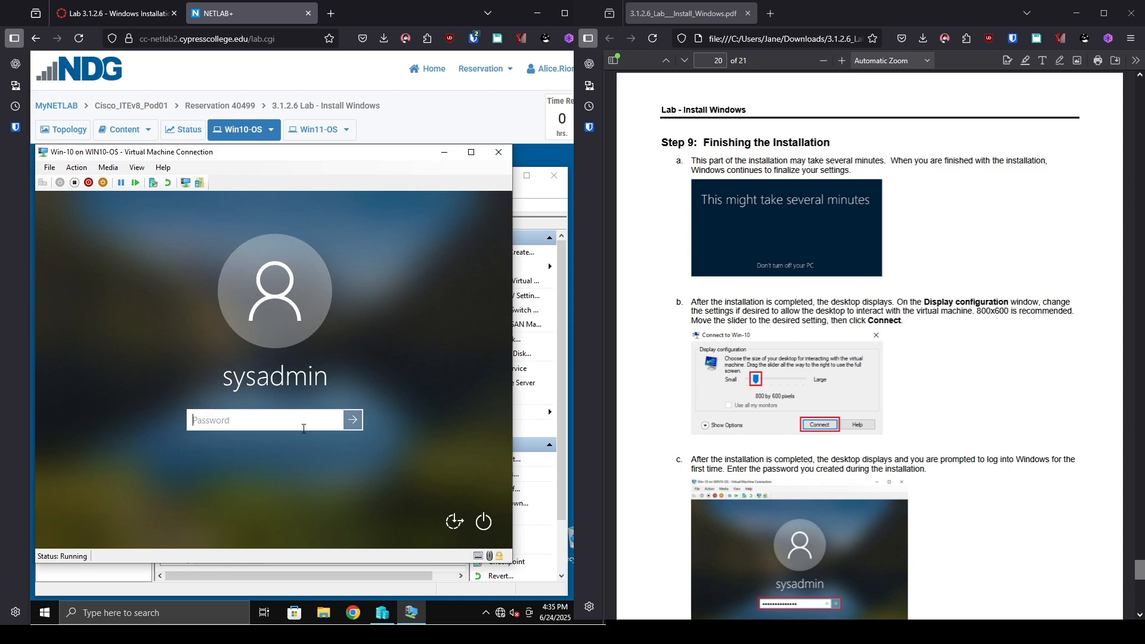
{"action": "type", "text": "Cisco12345"}
{"action": "key", "text": "Return"}
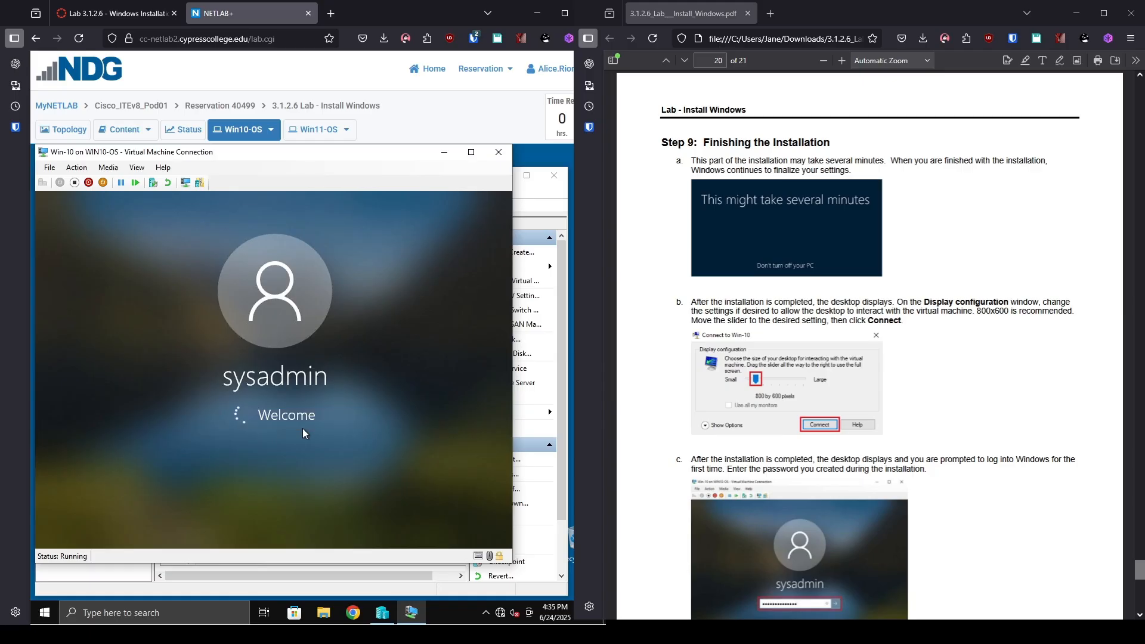
{"action": "scroll", "coordinate": [1139, 442], "scroll_direction": "down", "scroll_amount": 1}
{"action": "scroll", "coordinate": [1138, 442], "scroll_direction": "down", "scroll_amount": 10}
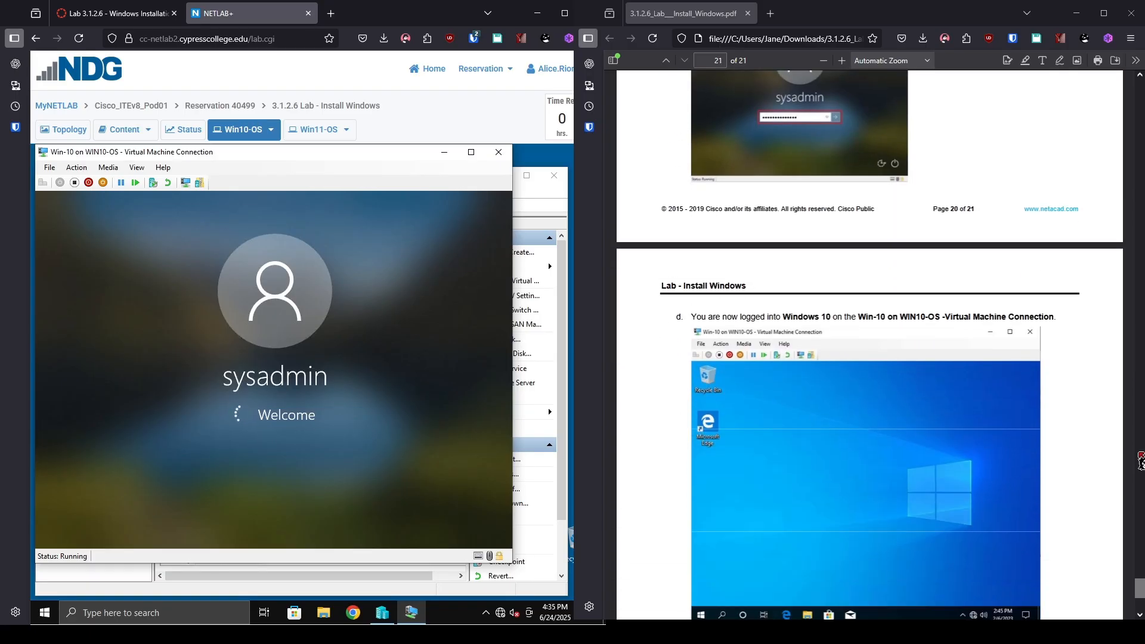